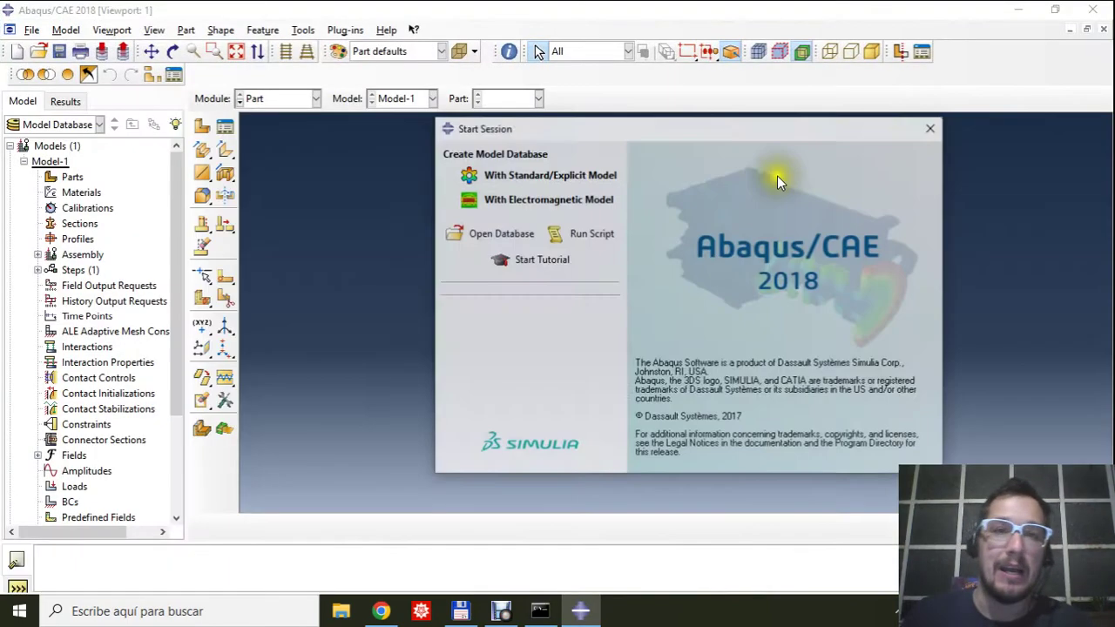
Dismiss the Start Session dialog without choosing a model database option.
click(777, 180)
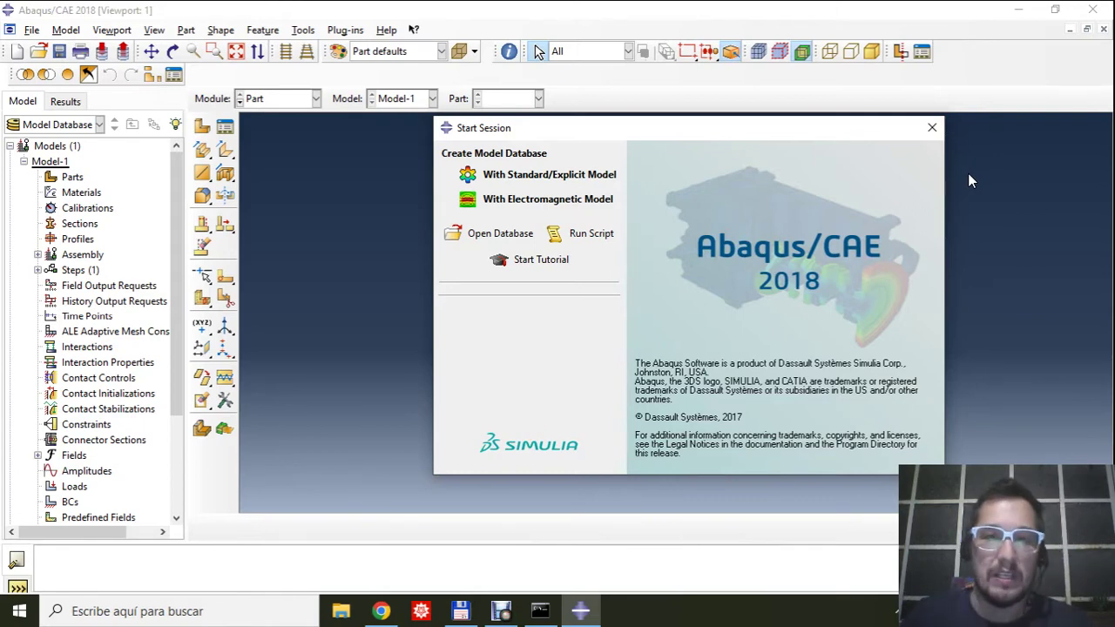
click(932, 131)
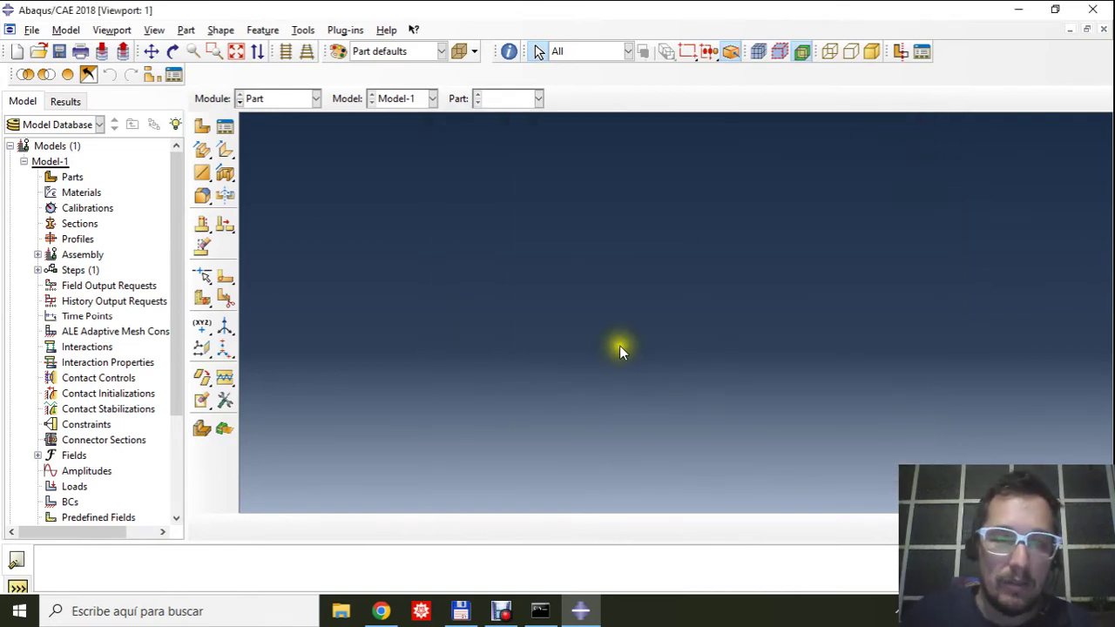
click(360, 244)
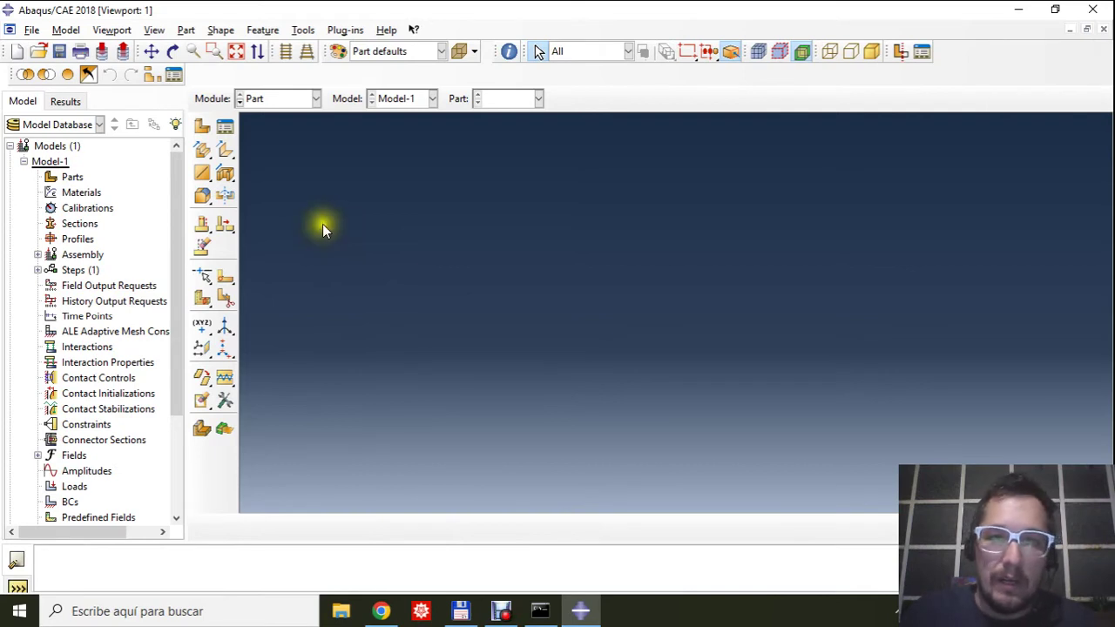
click(311, 99)
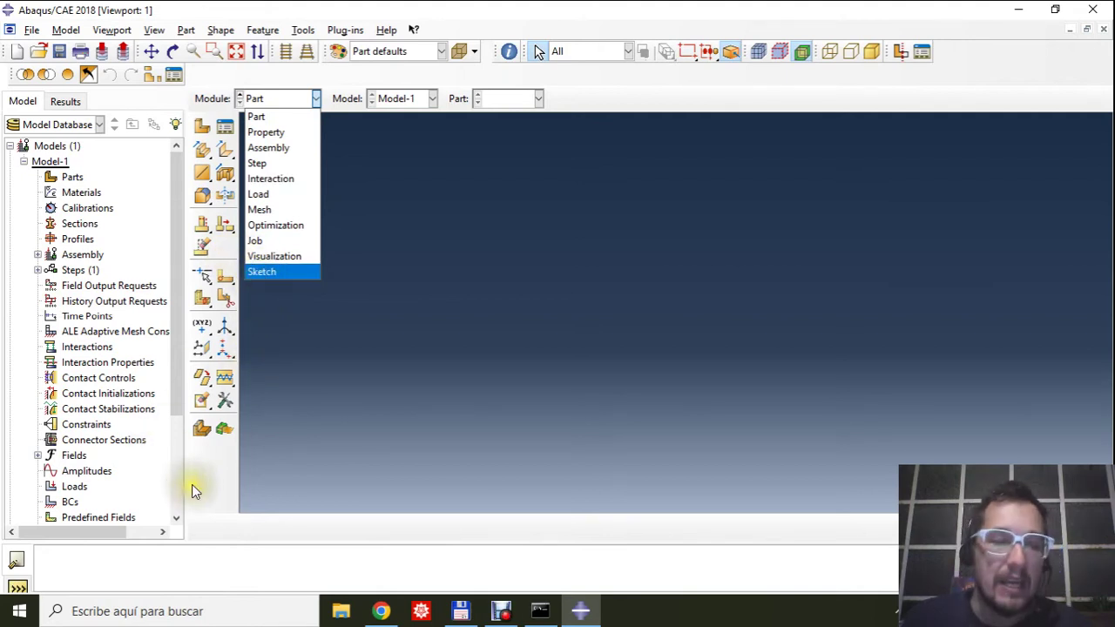
click(282, 112)
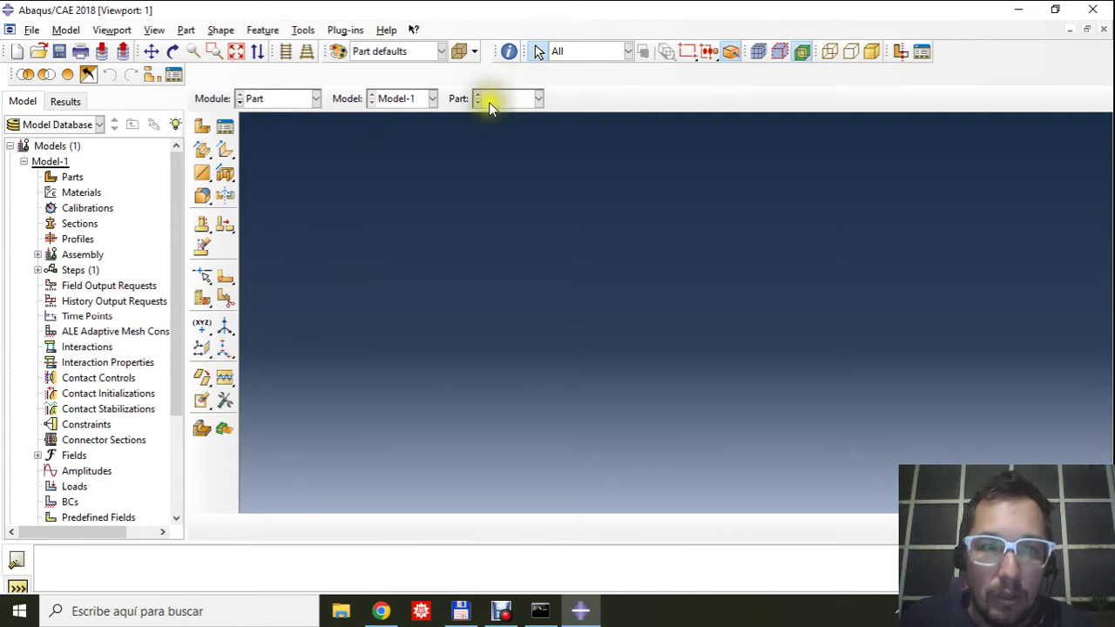
click(539, 98)
click(539, 98)
click(538, 98)
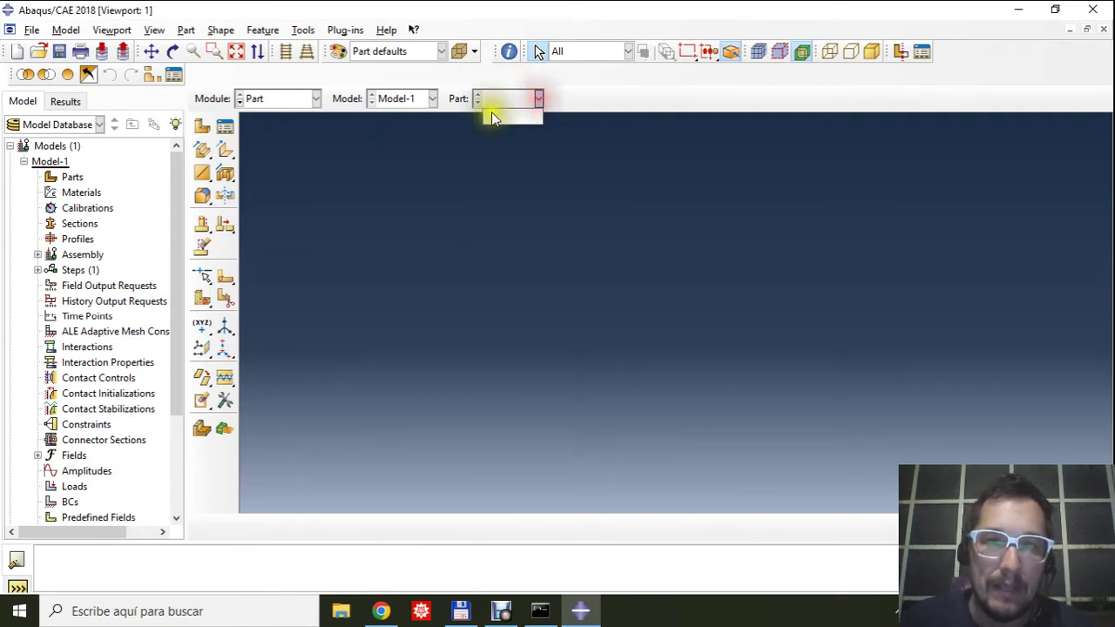
click(538, 287)
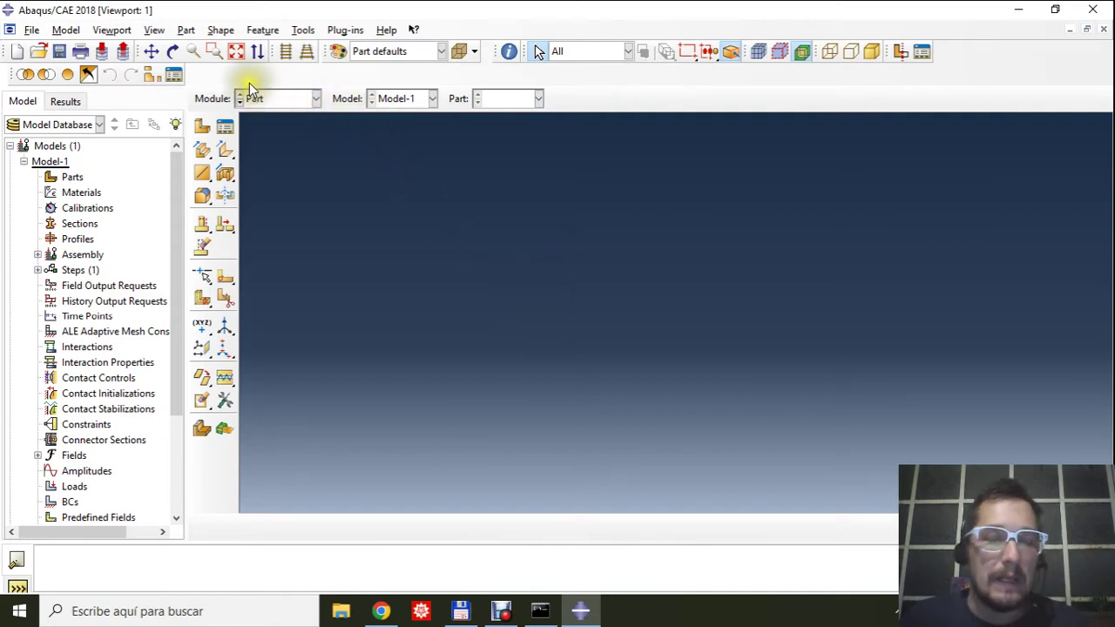
Start creating a new part and name it perfil1.
click(186, 31)
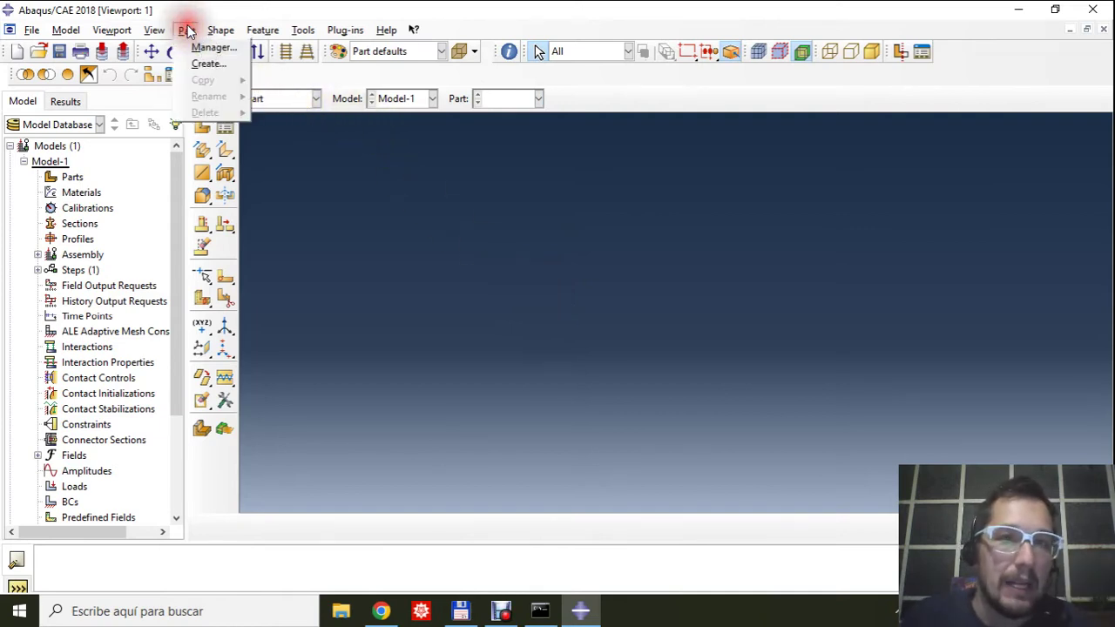
click(202, 65)
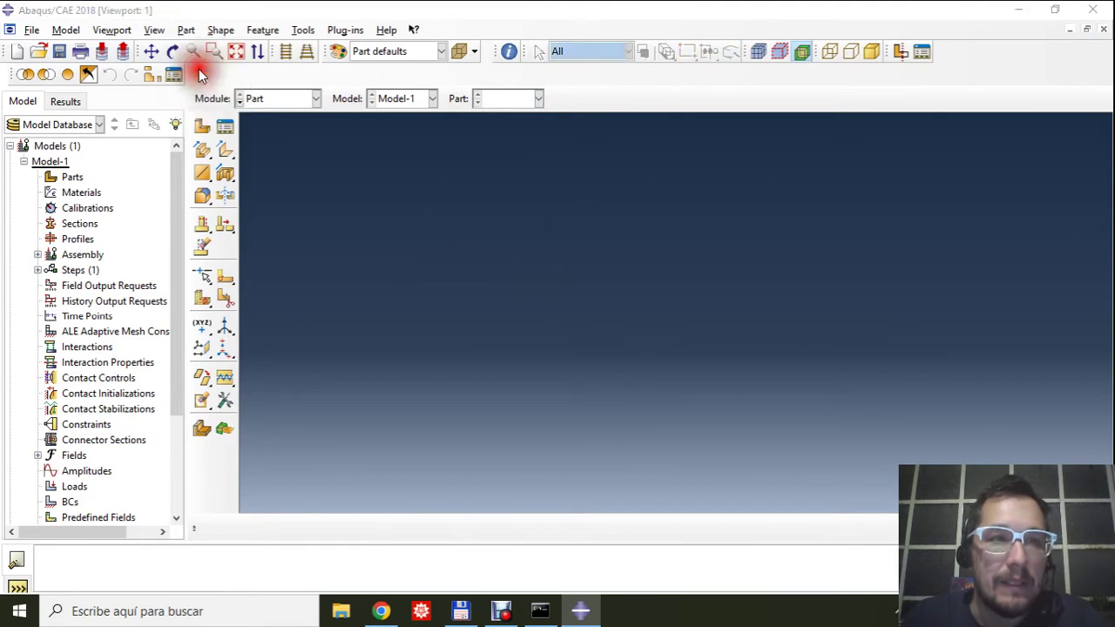
drag(99, 88, 320, 147)
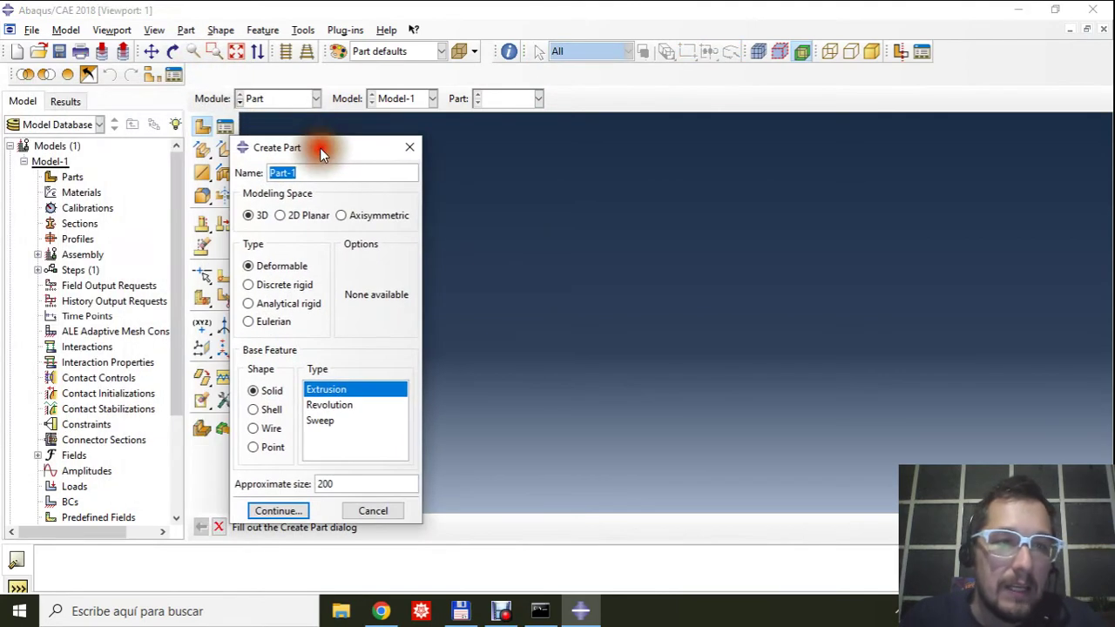
click(247, 171)
text(p)
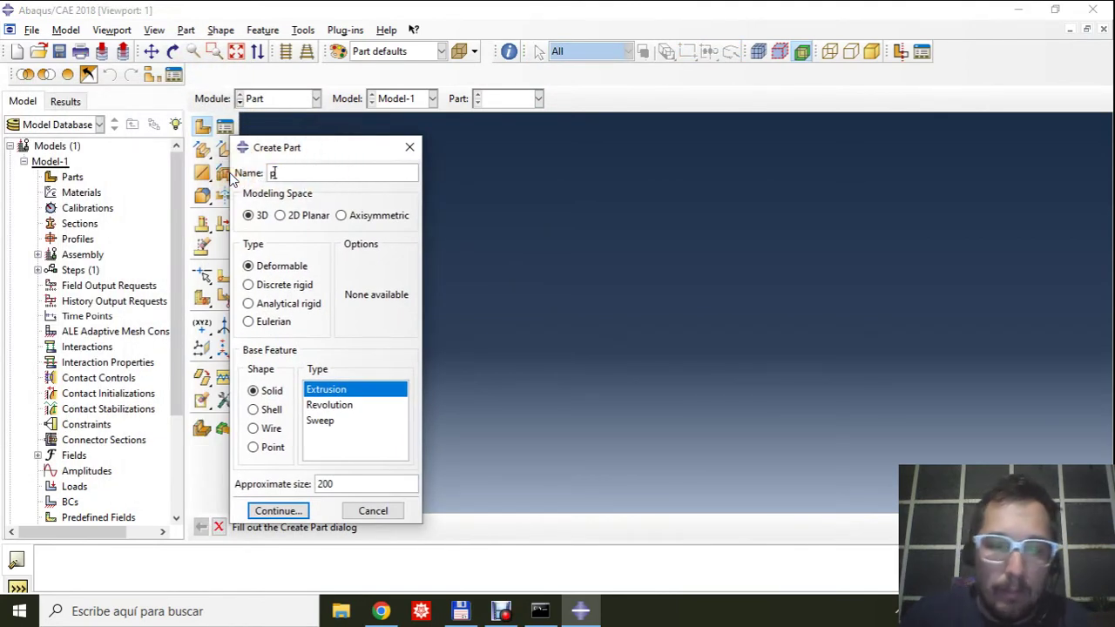
text(erfil)
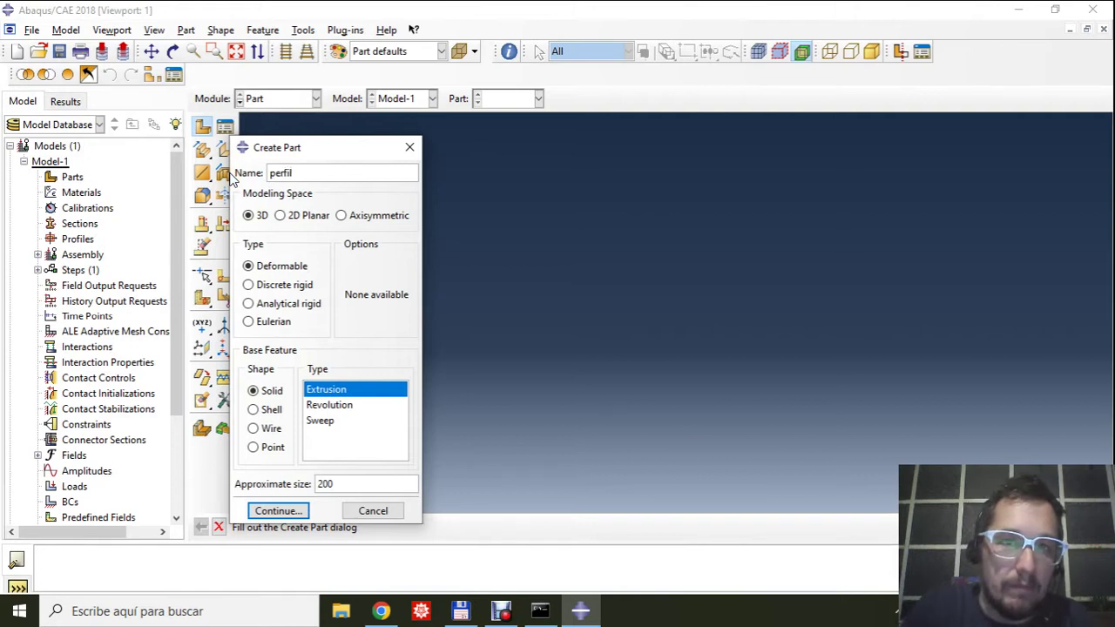
text(1)
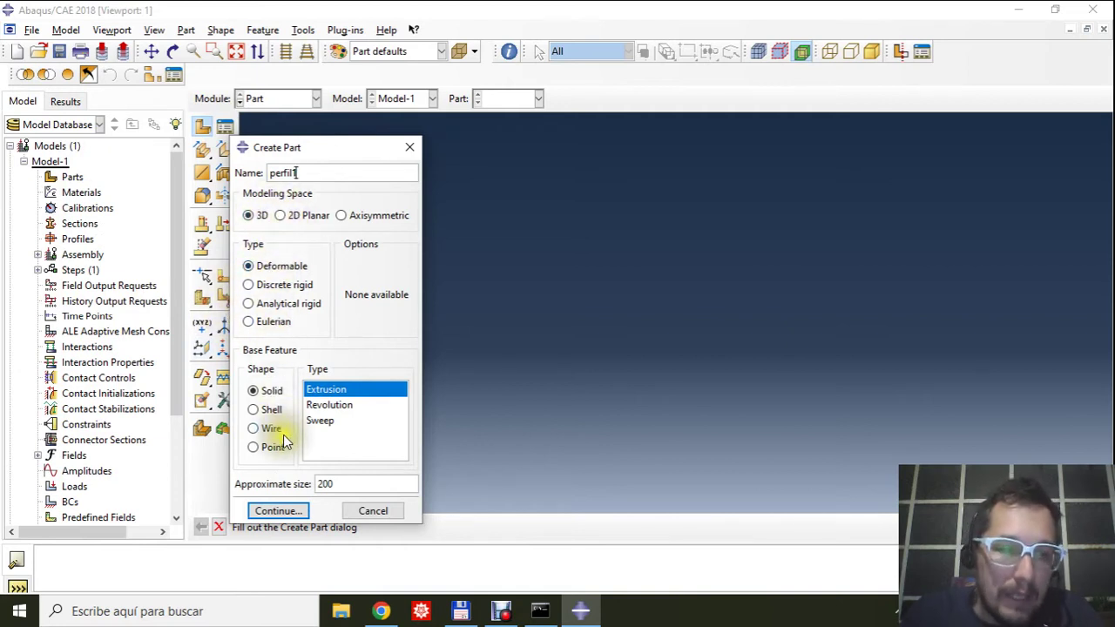
Define the part as a shell extrusion with an approximate size of 400 and proceed to its section sketch.
click(270, 409)
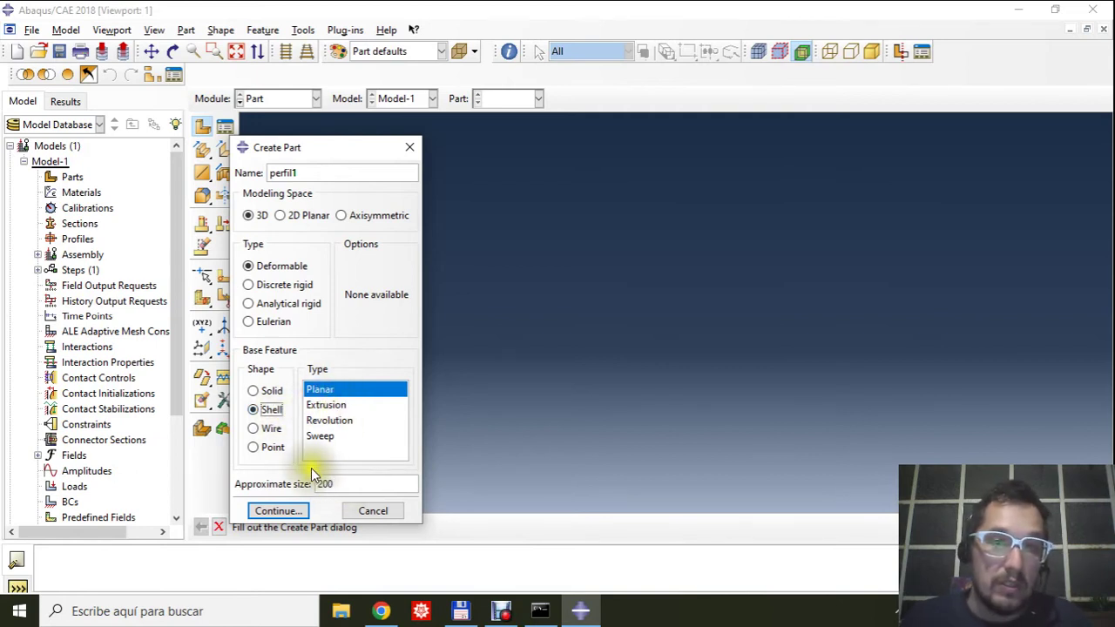
click(326, 405)
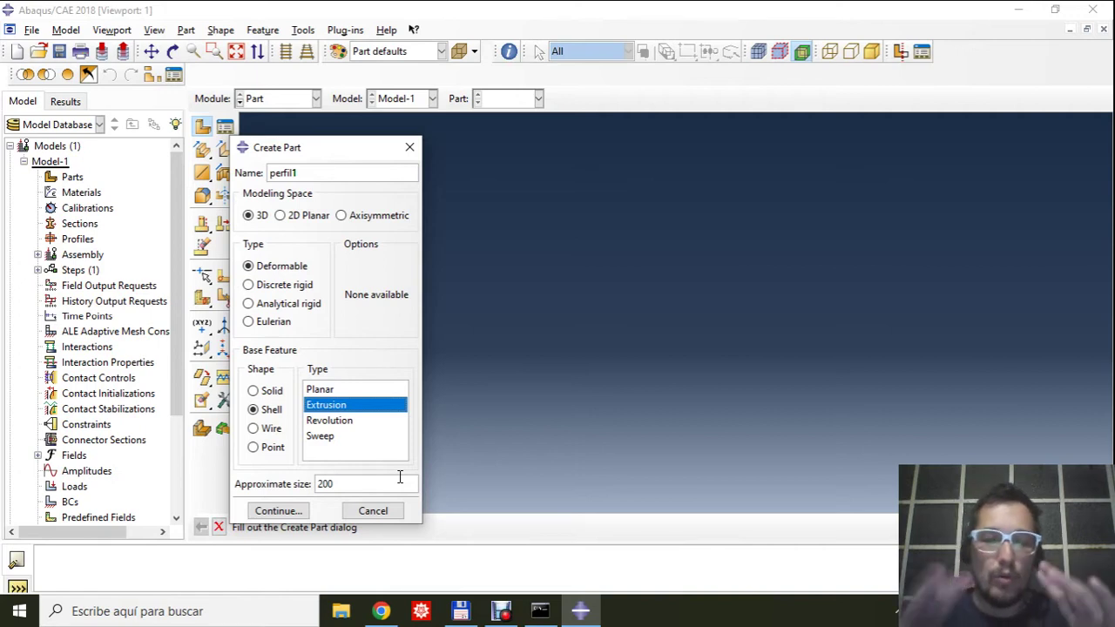
click(345, 483)
drag(345, 483, 319, 485)
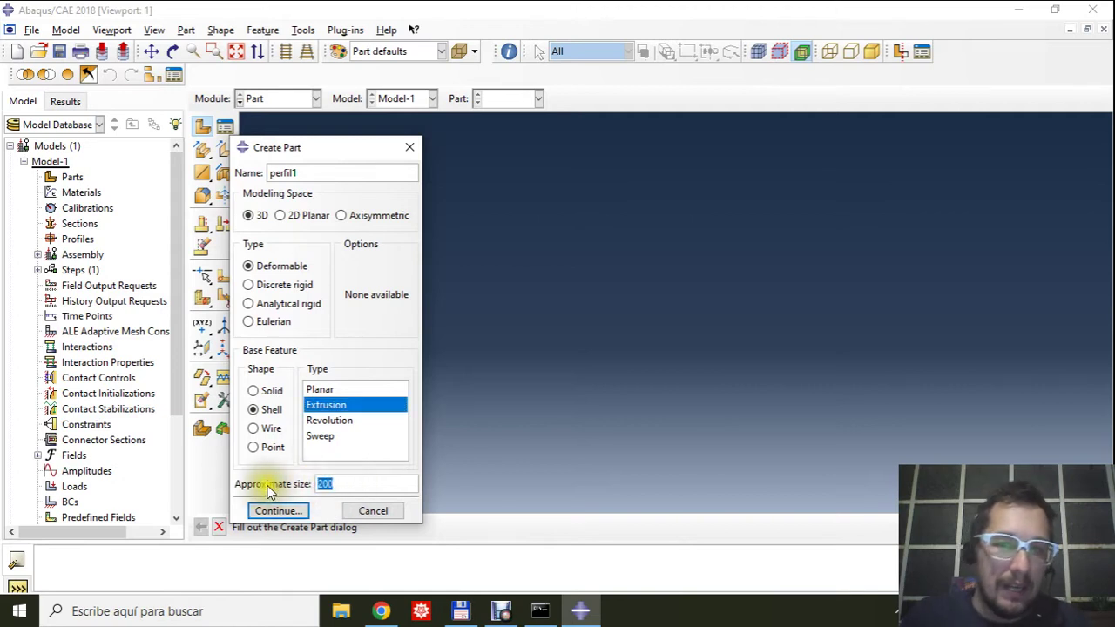
key(BackSpace)
text(400)
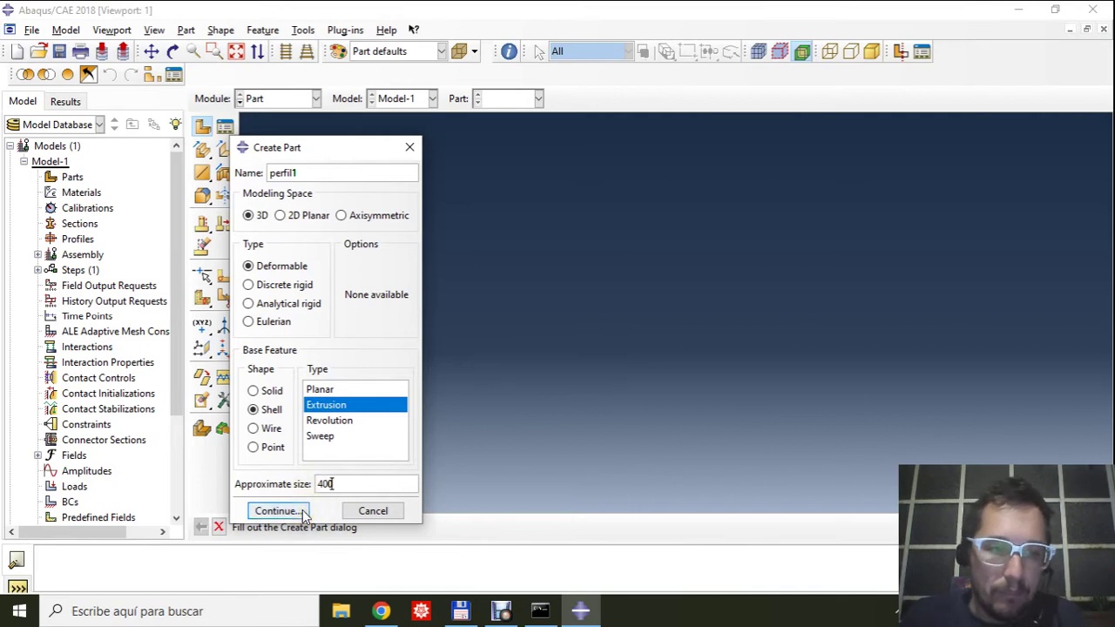
click(294, 512)
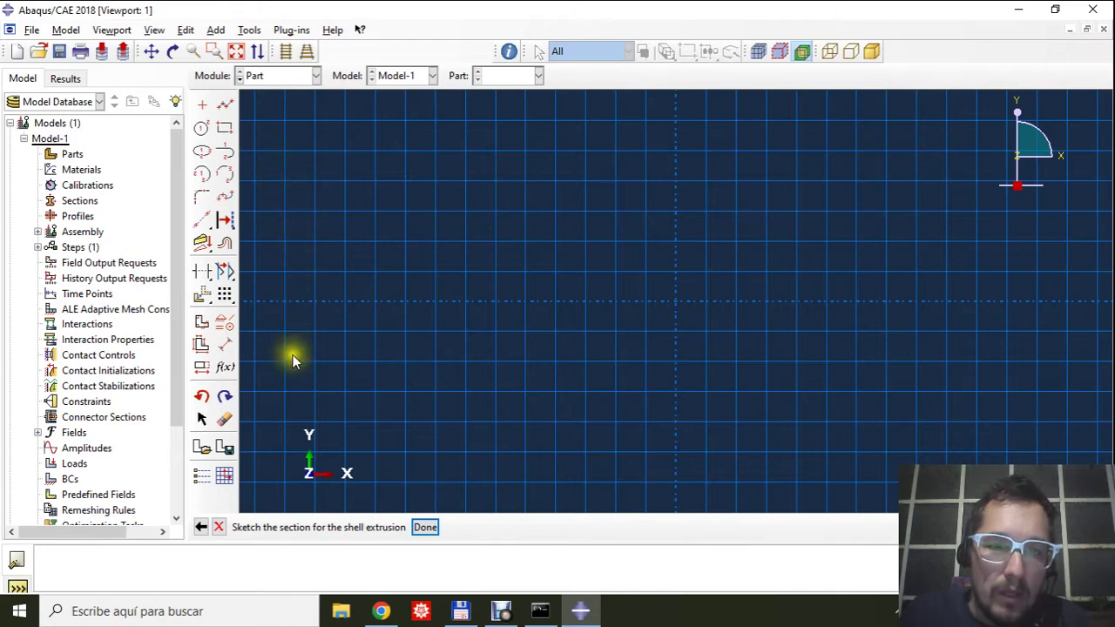
Place an isolated point at the sketch origin.
click(203, 105)
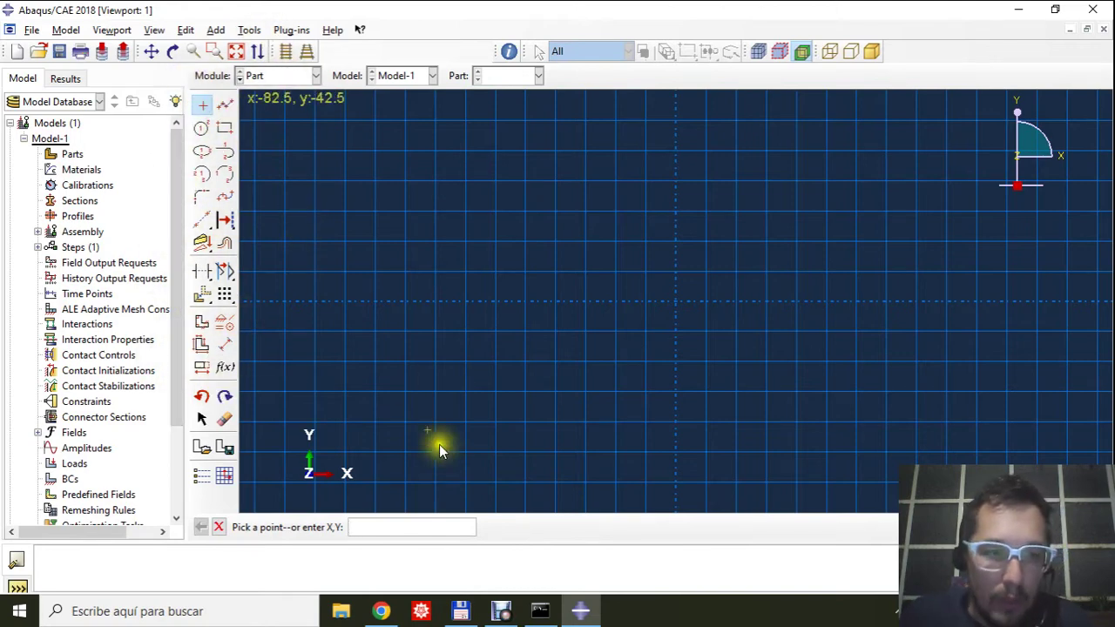
click(399, 529)
text(0)
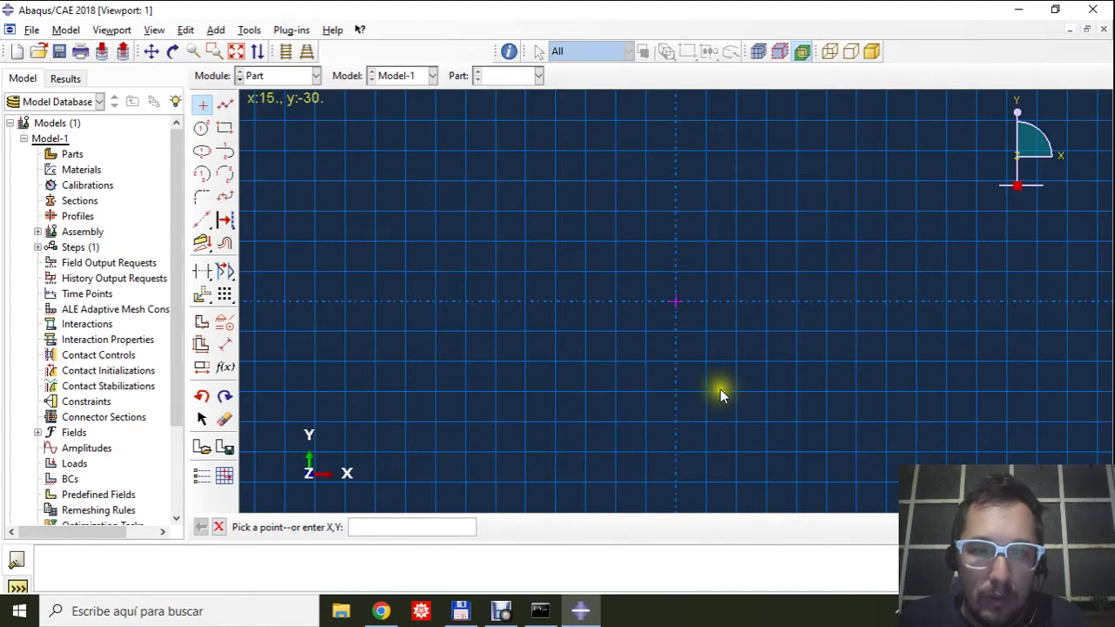
Apply a Fixed constraint to the isolated point at the origin.
scroll(703, 340, up, 4)
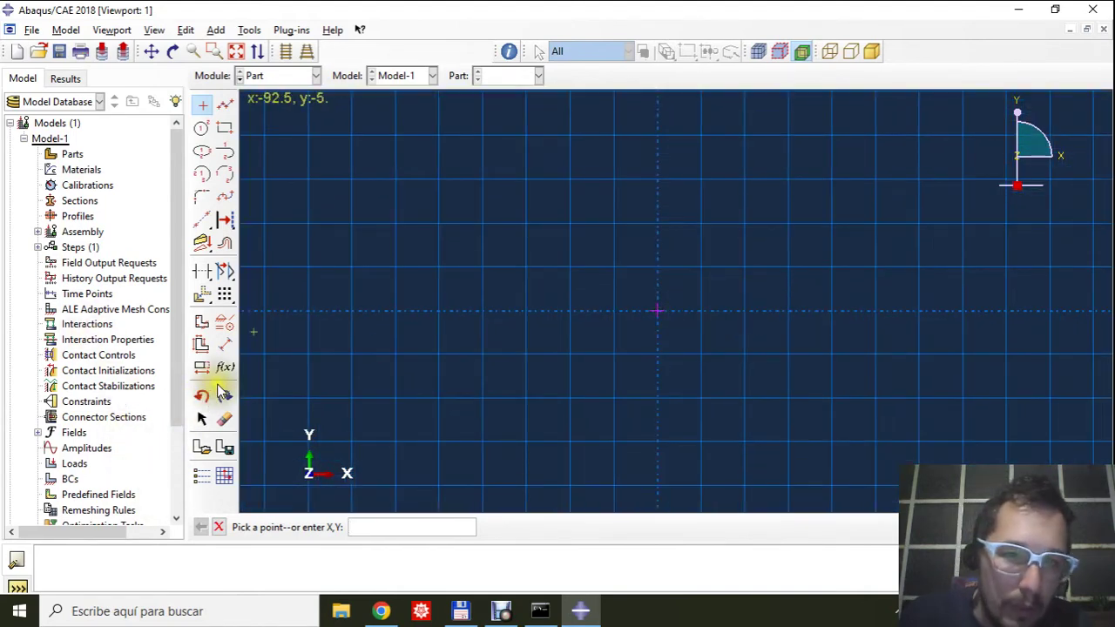
click(229, 324)
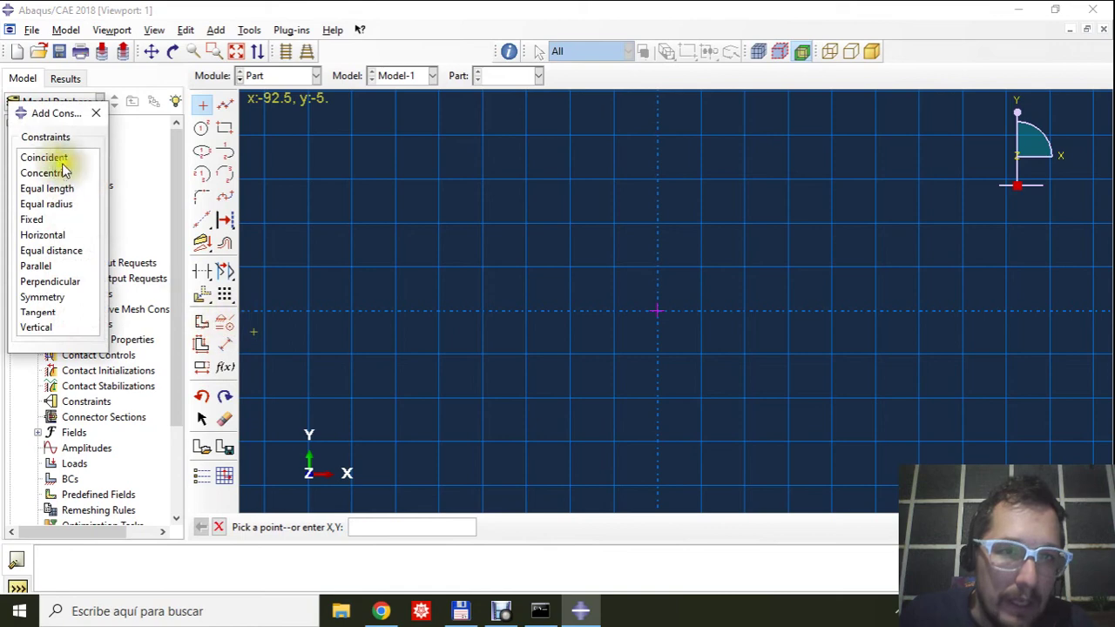
click(46, 221)
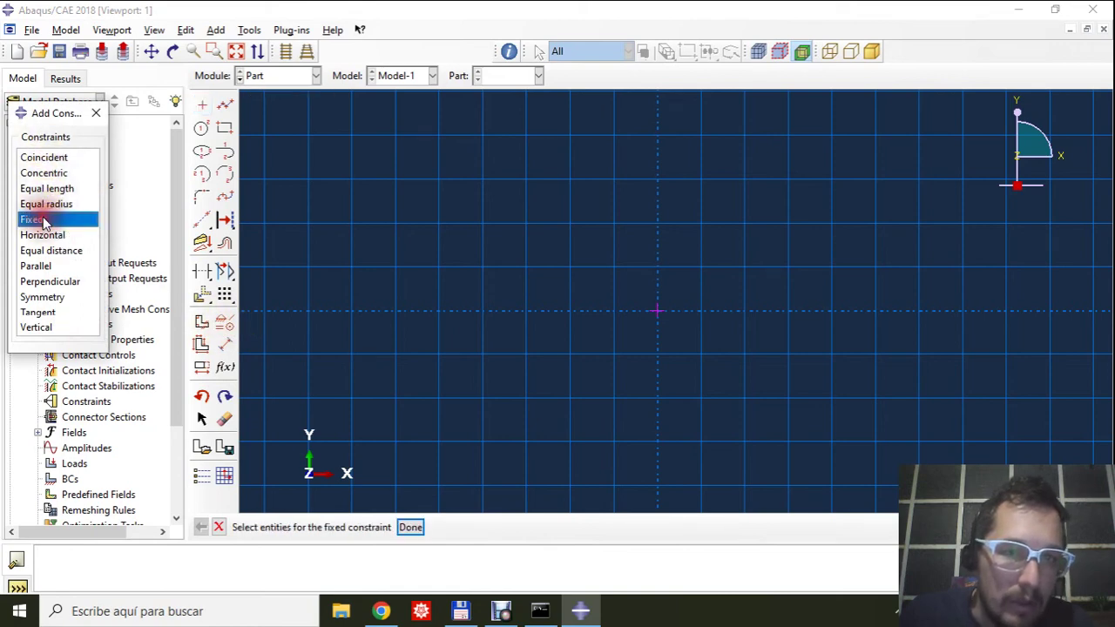
click(658, 314)
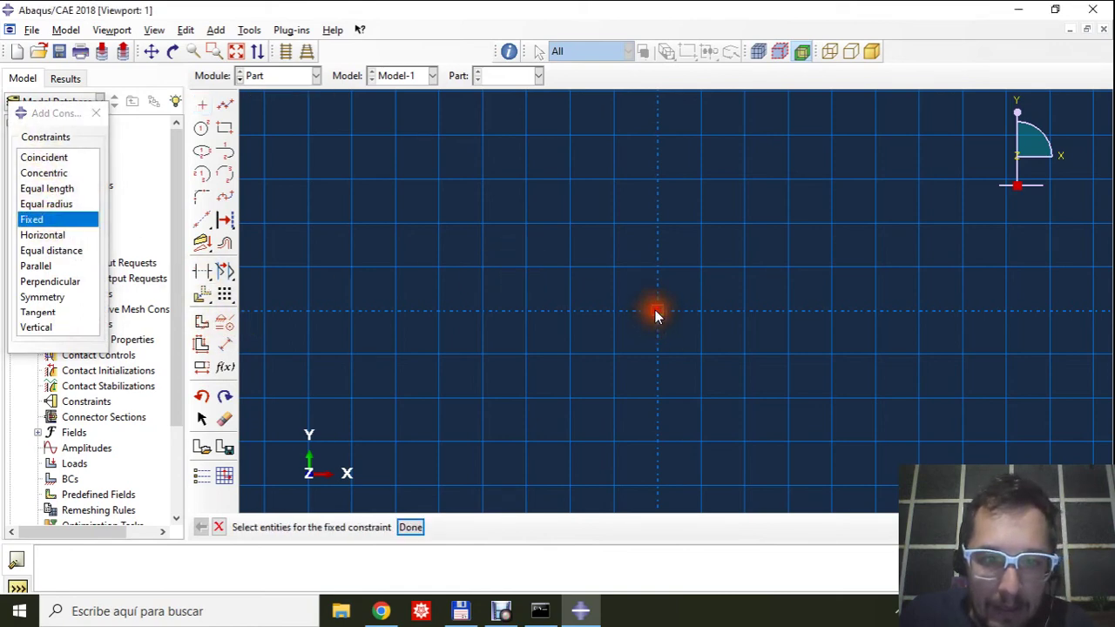
click(410, 529)
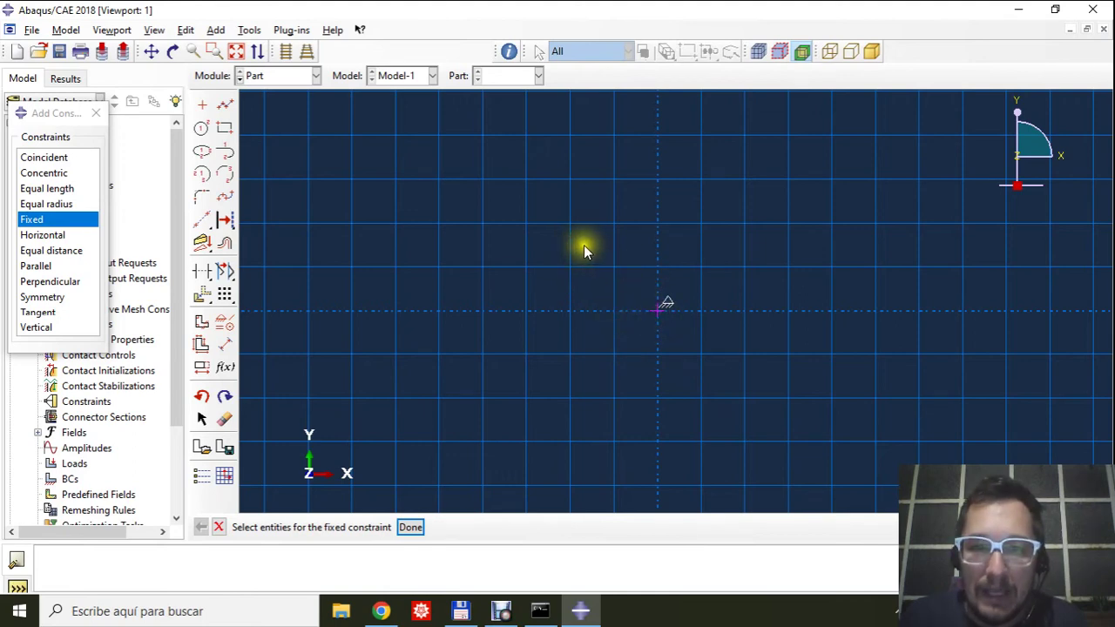
Draw a vertical line about 75 long through the origin, from about (0, 40) down to about (0, -35).
click(226, 106)
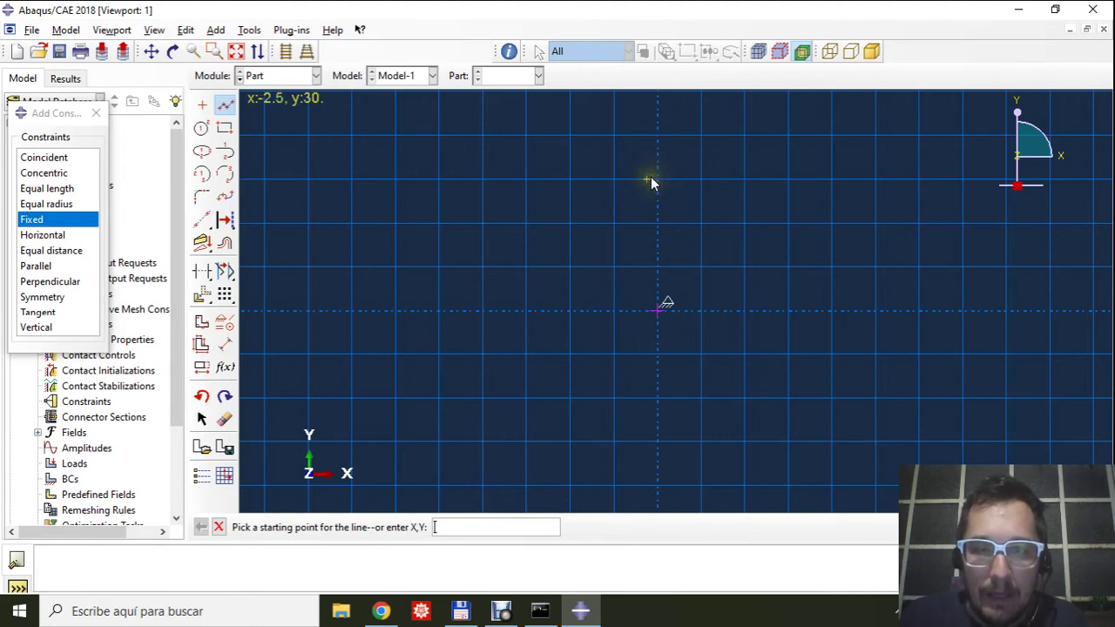
click(659, 137)
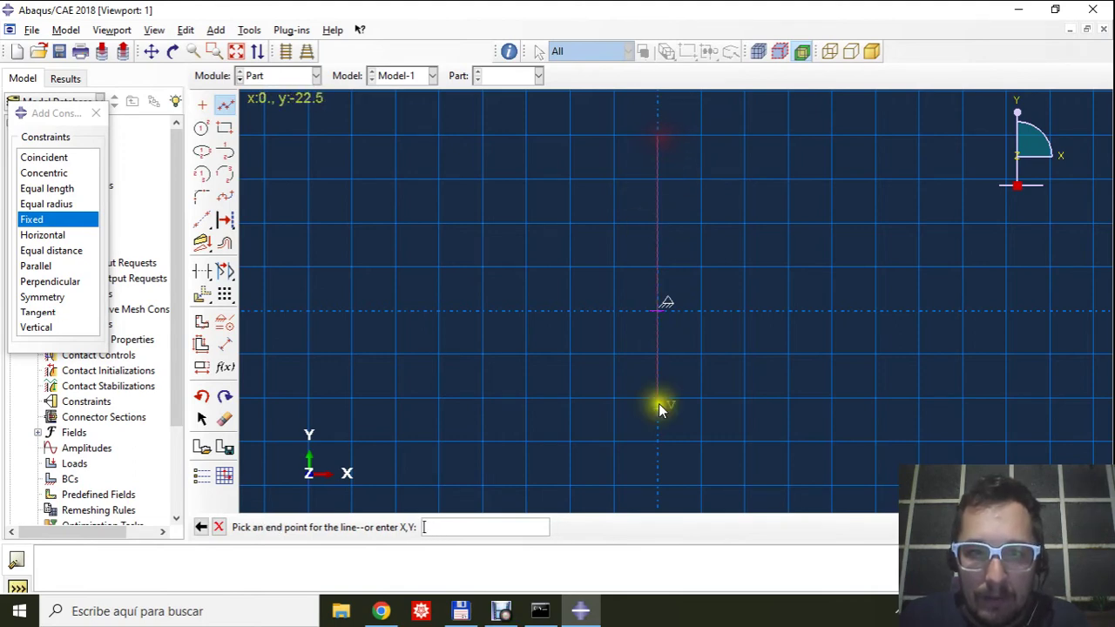
click(658, 464)
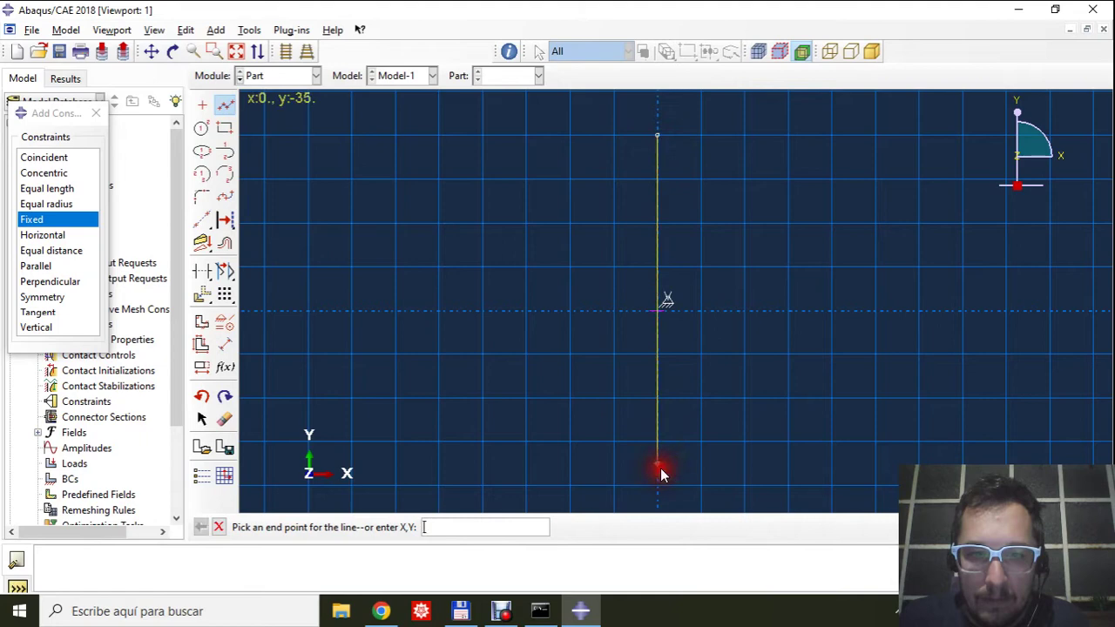
right_click(778, 420)
click(842, 497)
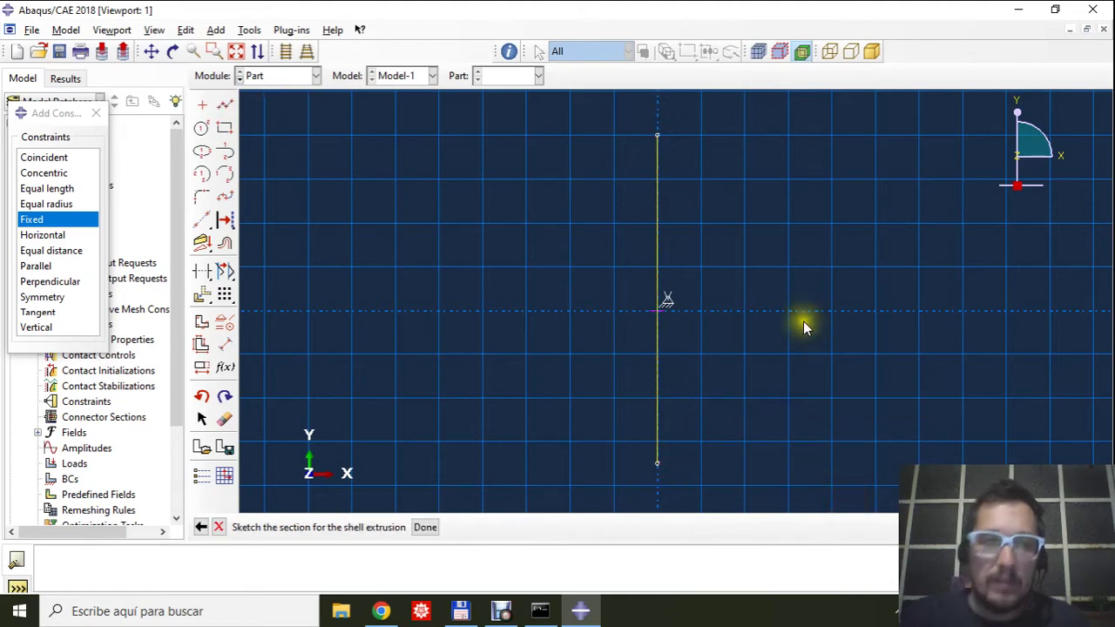
Dimension the length of the vertical line and set it to 100.
scroll(640, 298, down, 2)
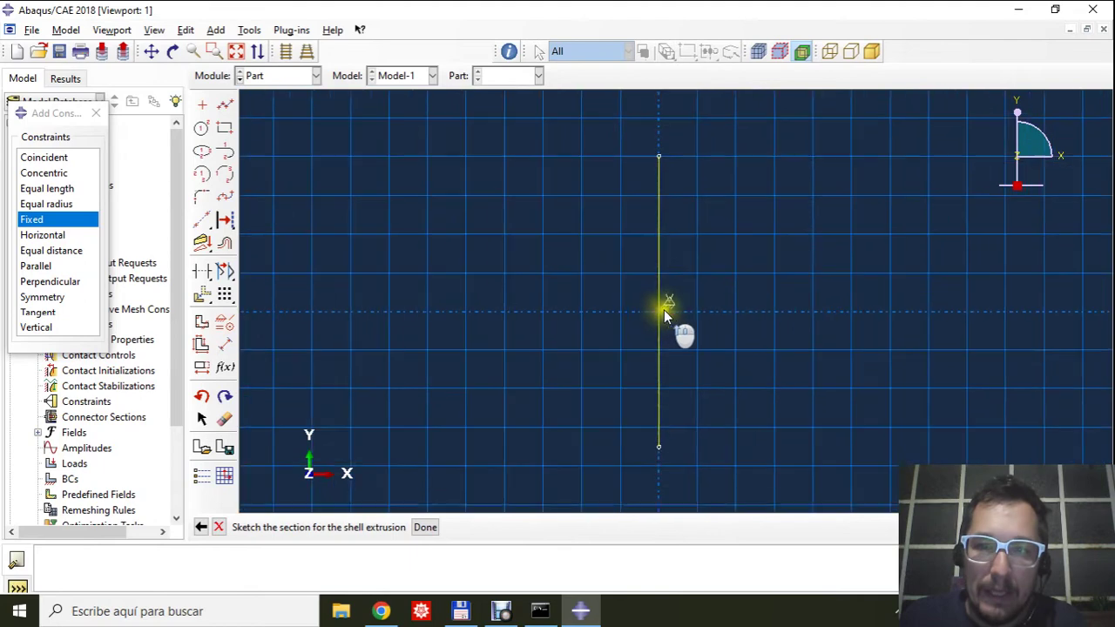
scroll(707, 364, up, 1)
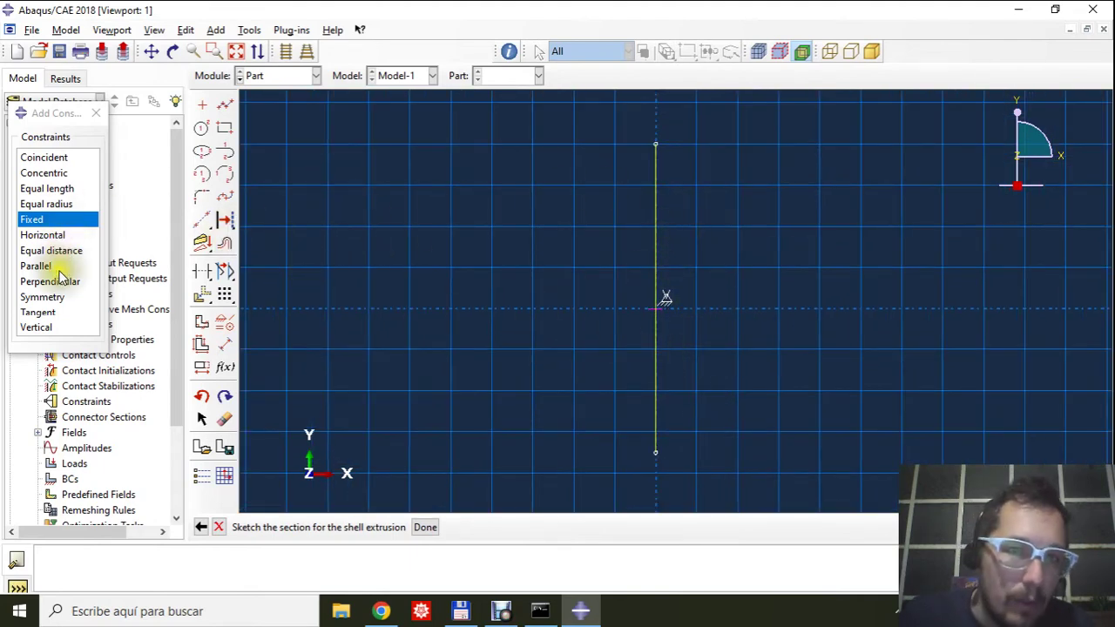
click(225, 346)
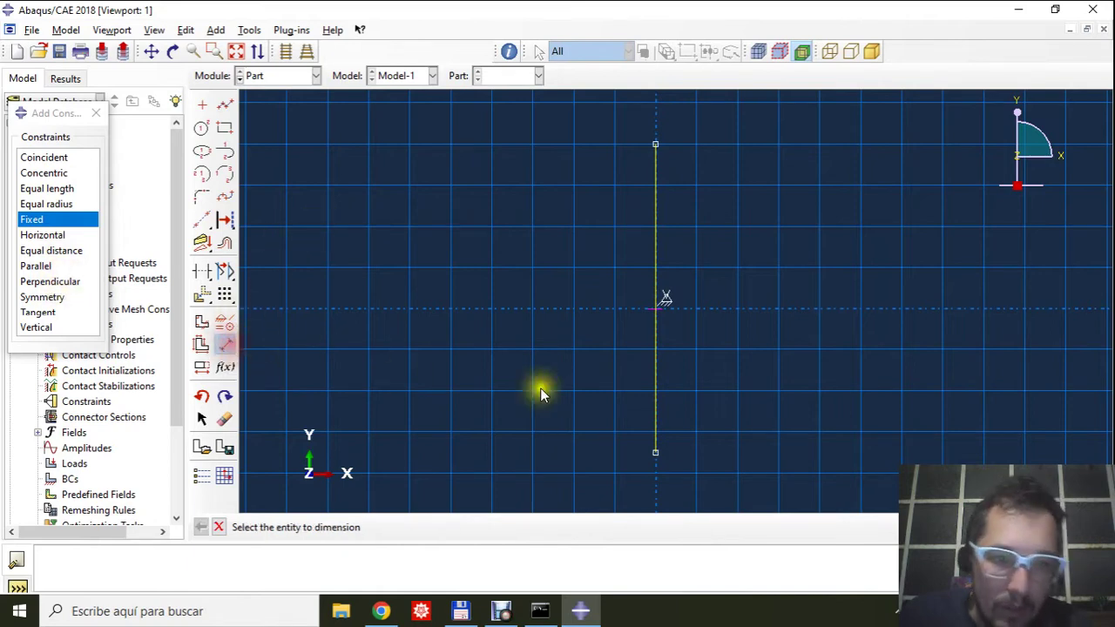
click(658, 390)
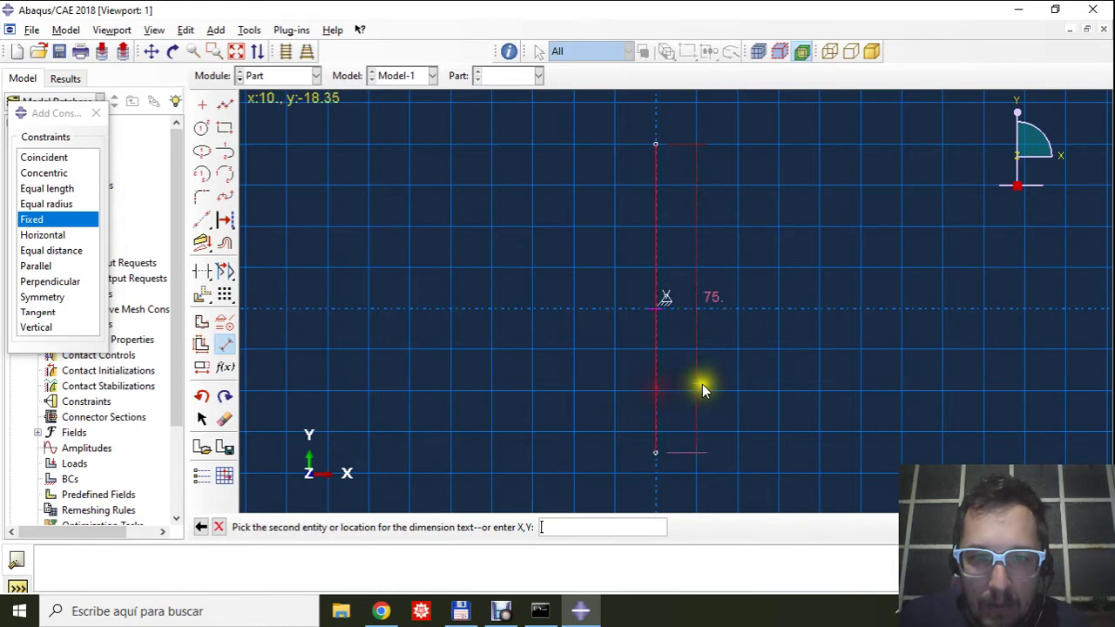
click(779, 387)
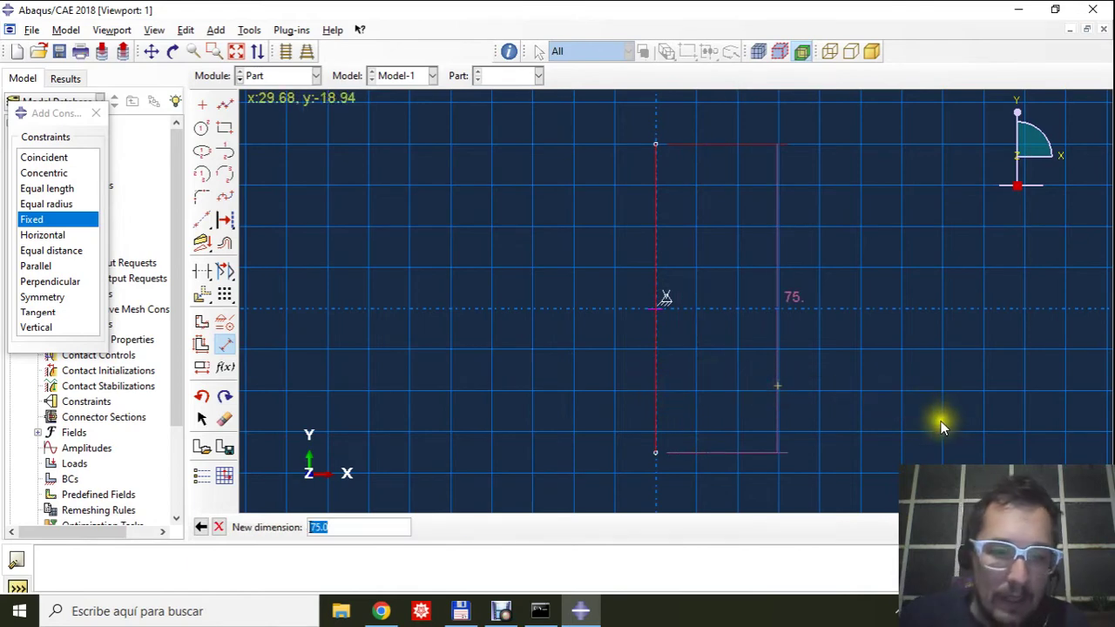
text(100)
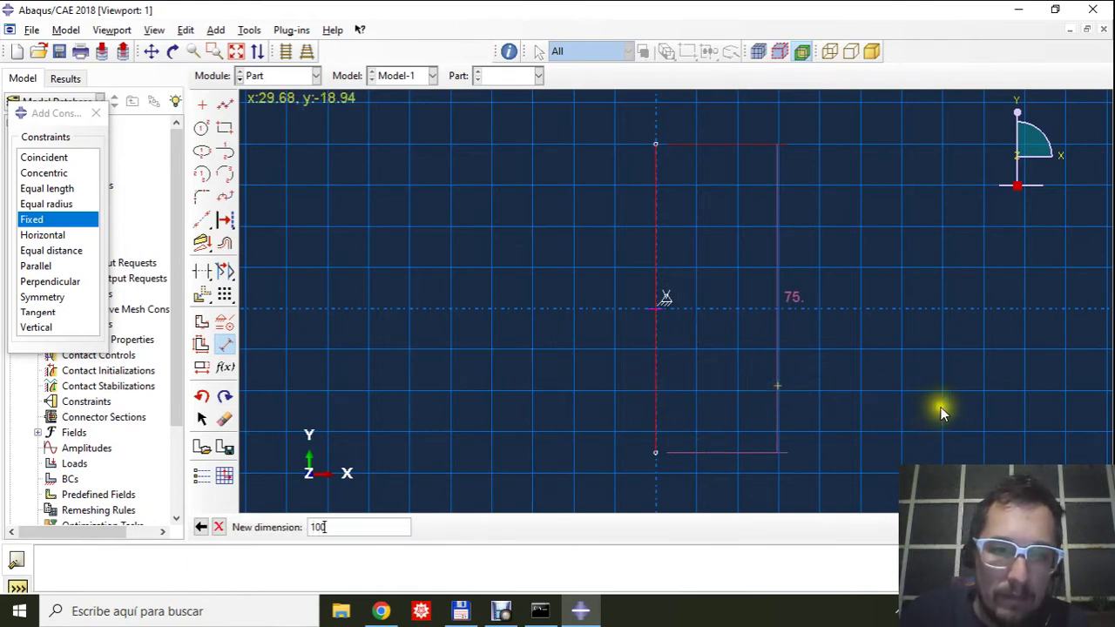
key(Return)
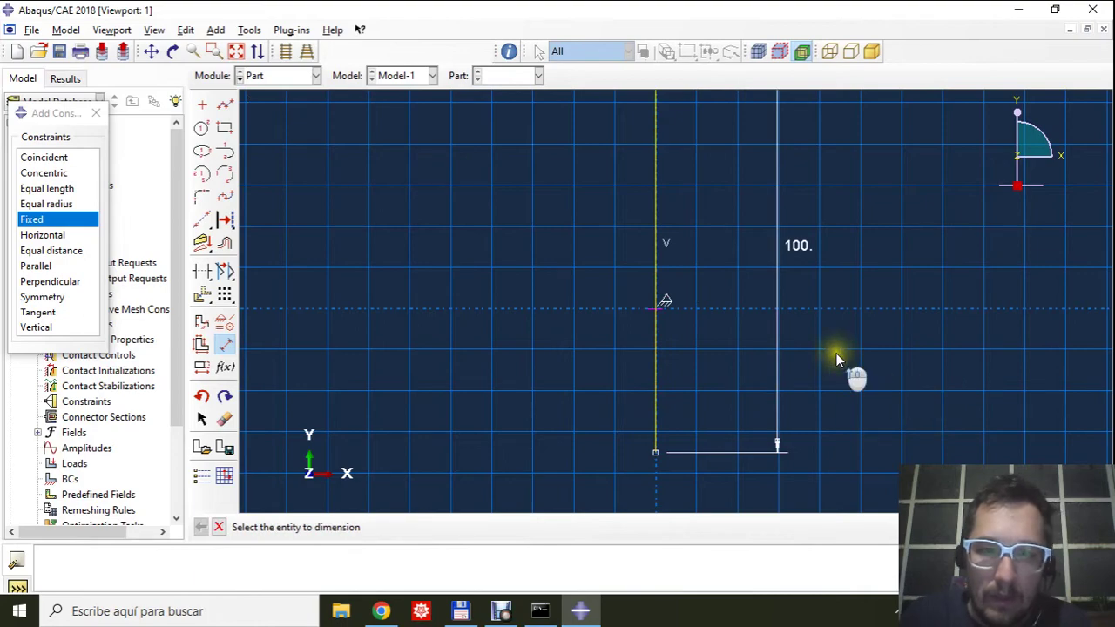
Dimension the vertical distance from the vertical line's lower endpoint to the origin point and set it to 50.
scroll(784, 373, down, 3)
scroll(528, 291, down, 5)
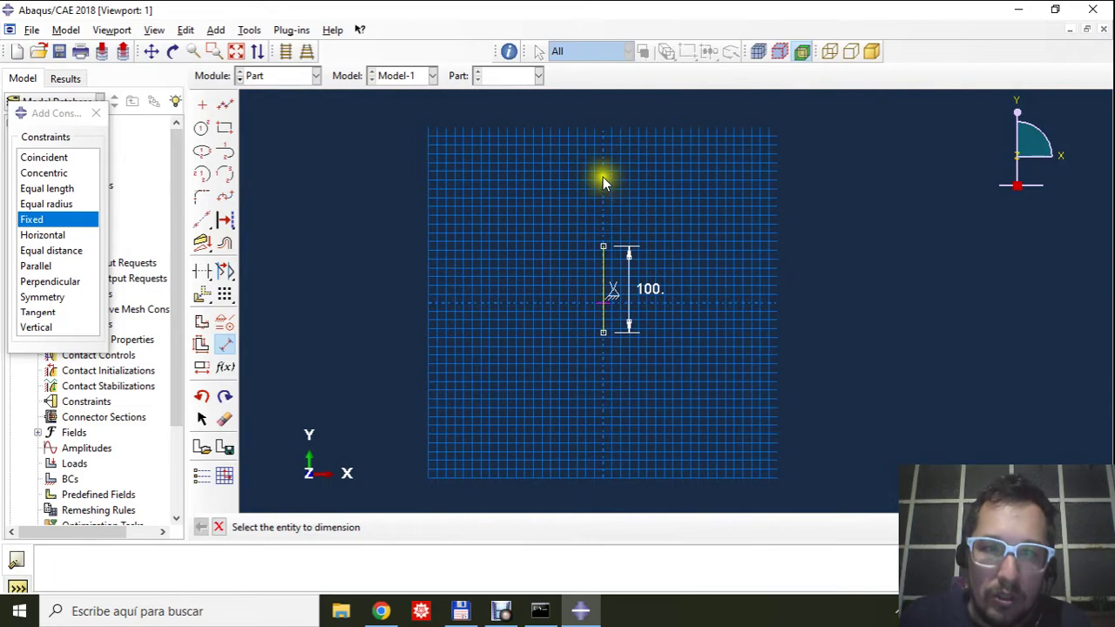
scroll(557, 363, up, 5)
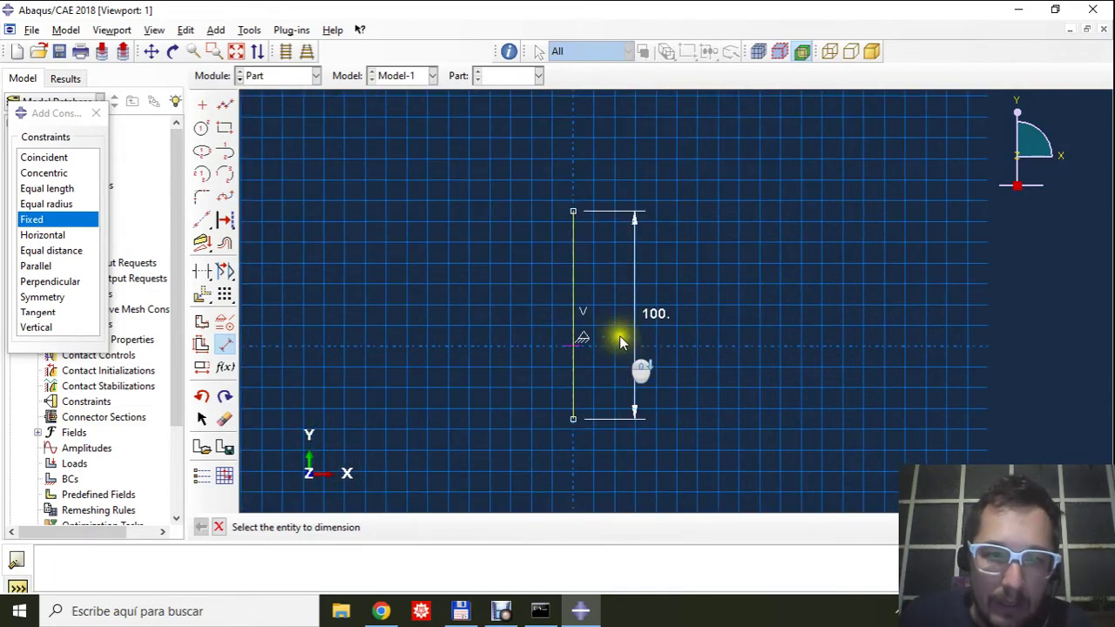
scroll(625, 380, down, 2)
scroll(590, 428, up, 3)
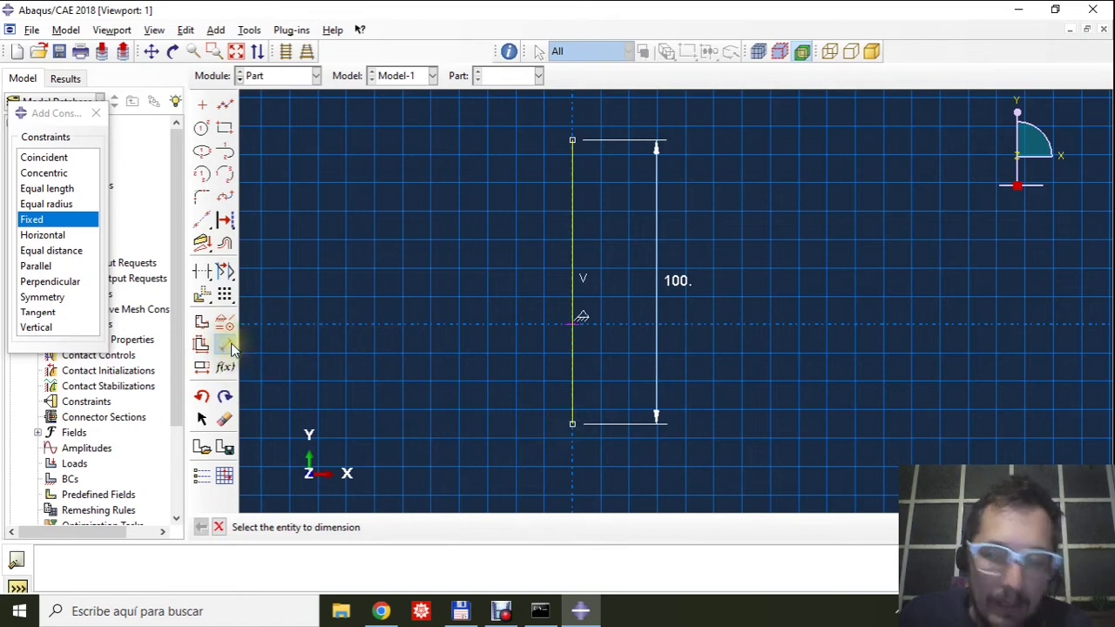
click(574, 427)
click(572, 324)
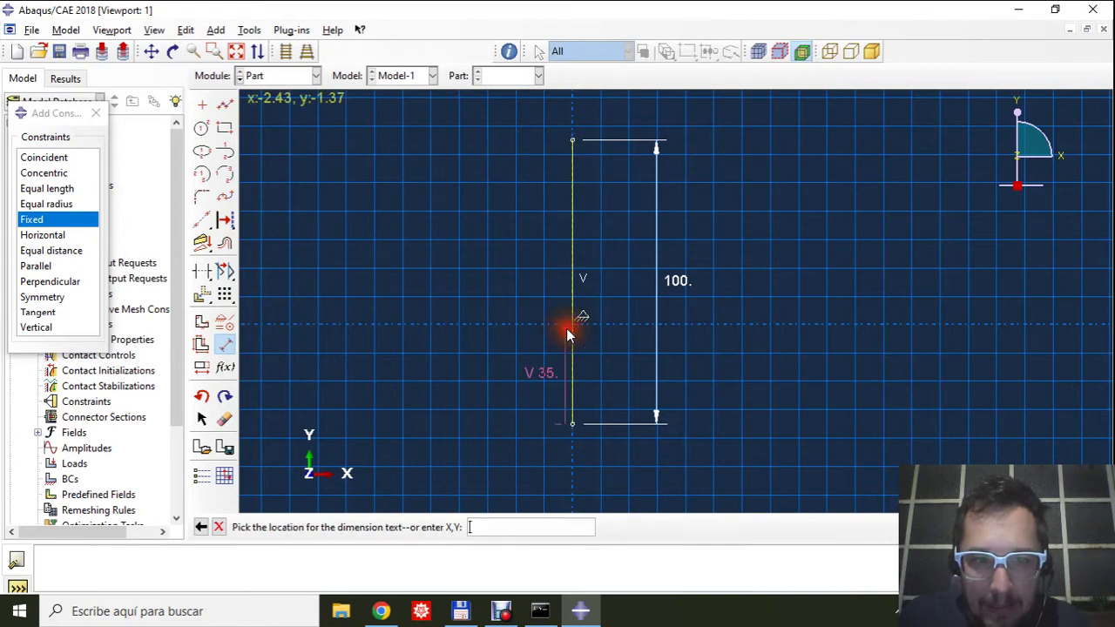
click(486, 359)
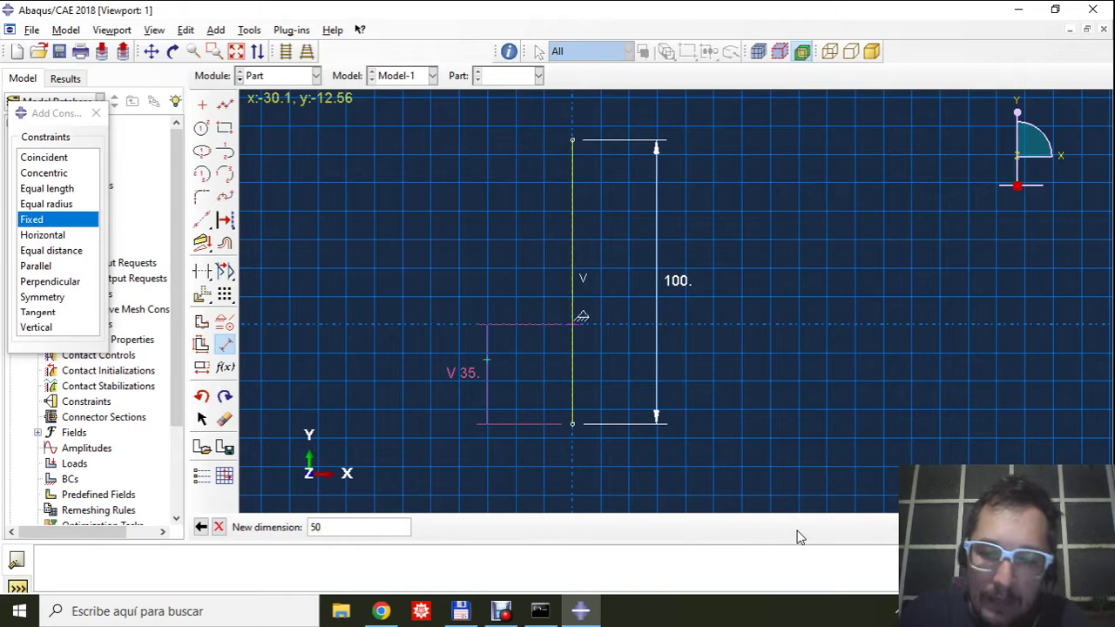
key(Return)
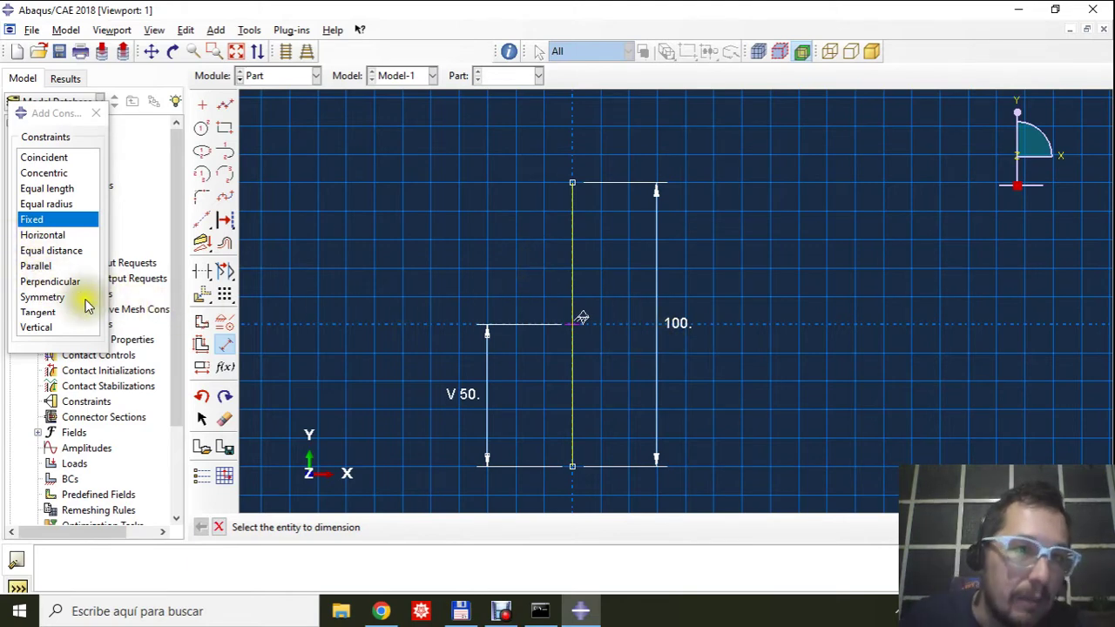
Apply a Coincident constraint between the fixed origin point and the vertical line.
click(53, 157)
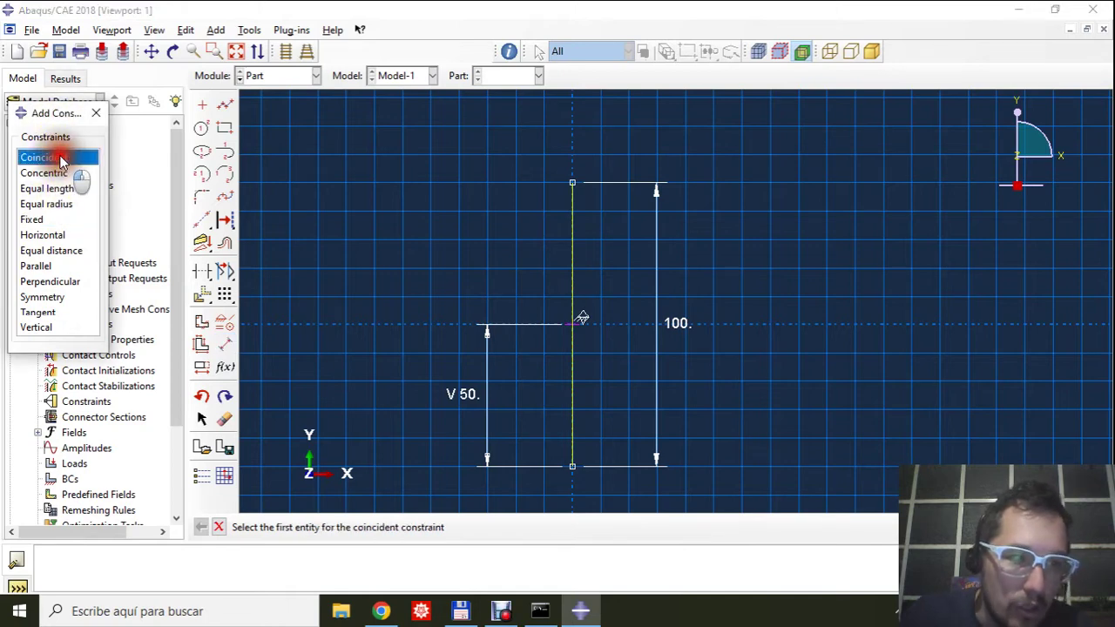
click(572, 325)
click(571, 272)
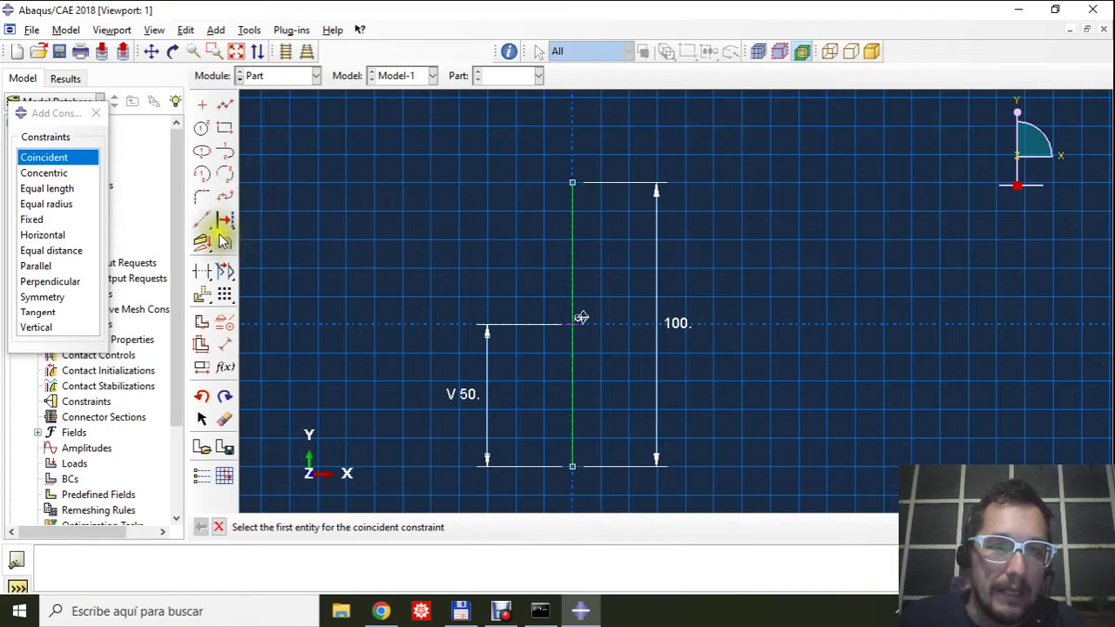
Draw a horizontal line about 77.5 long just above the vertical line's upper end, at about y = 60, crossing the vertical axis.
click(223, 105)
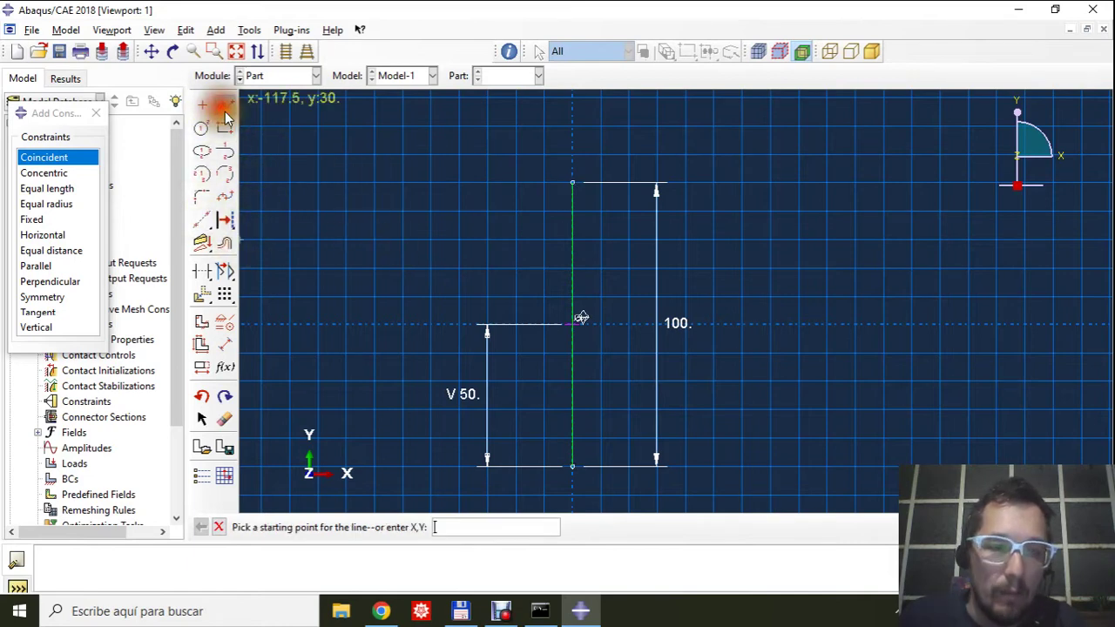
click(487, 156)
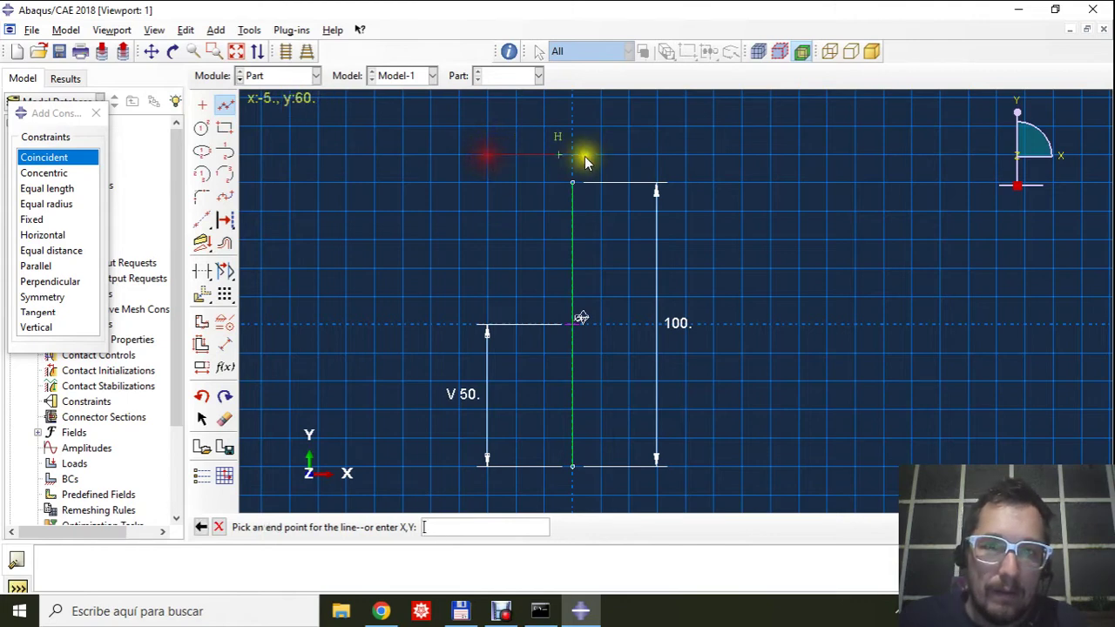
click(706, 155)
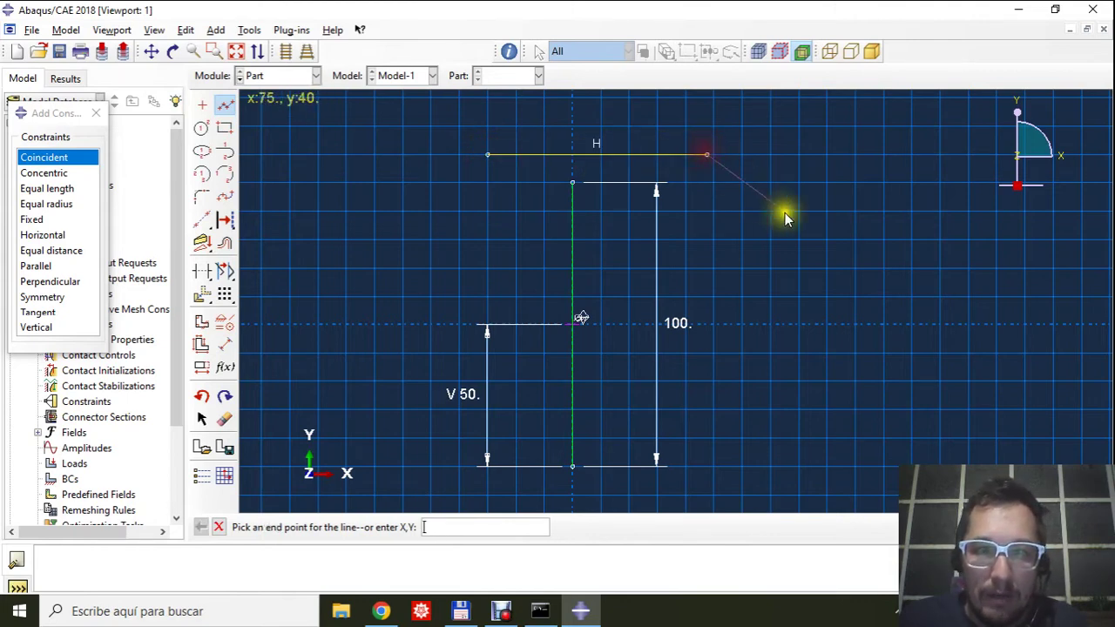
right_click(798, 227)
click(835, 299)
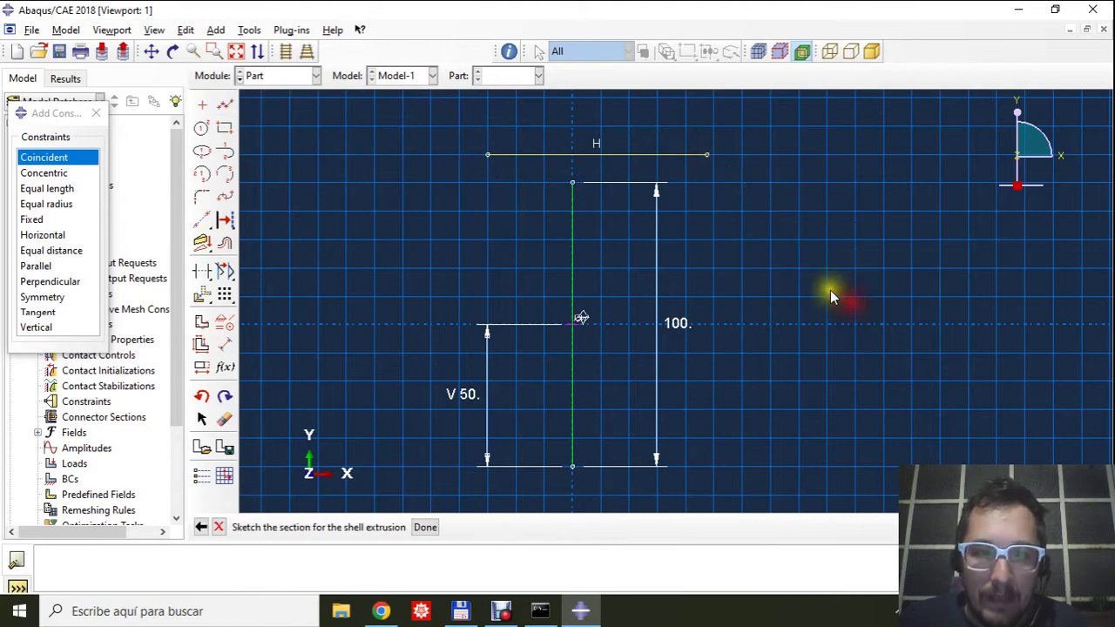
Dimension the length of the upper horizontal line and set it to 50.
click(224, 344)
click(523, 155)
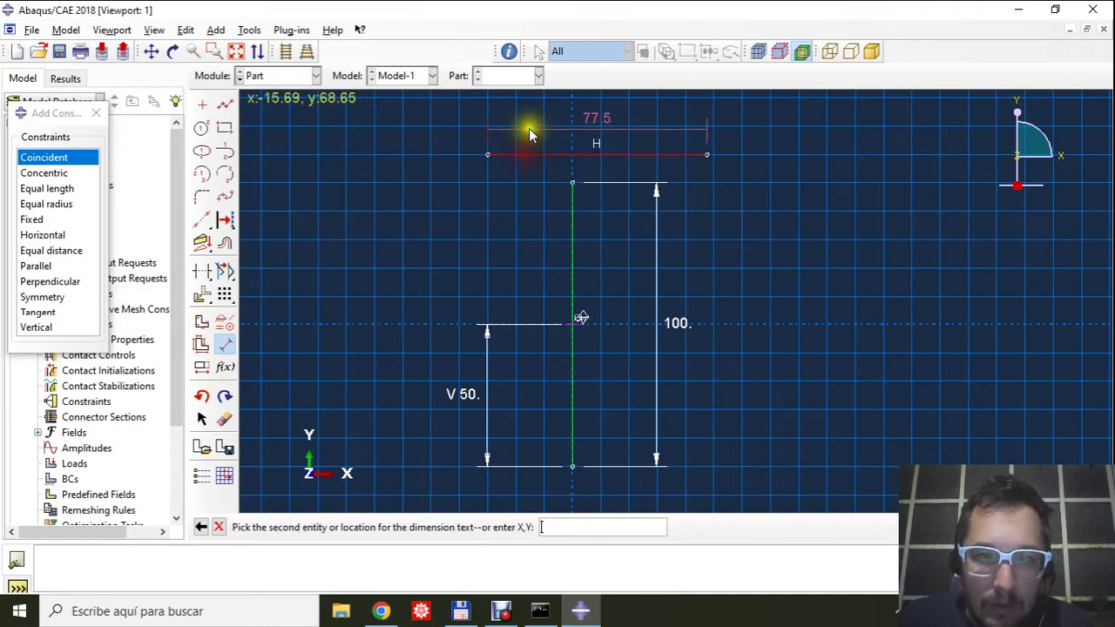
click(532, 128)
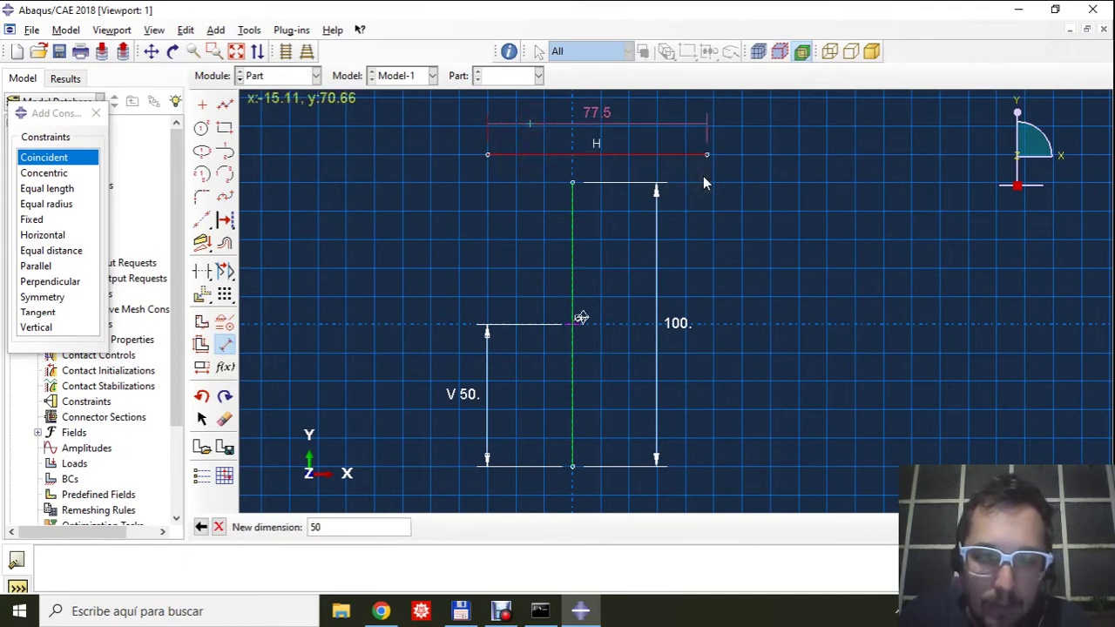
key(Return)
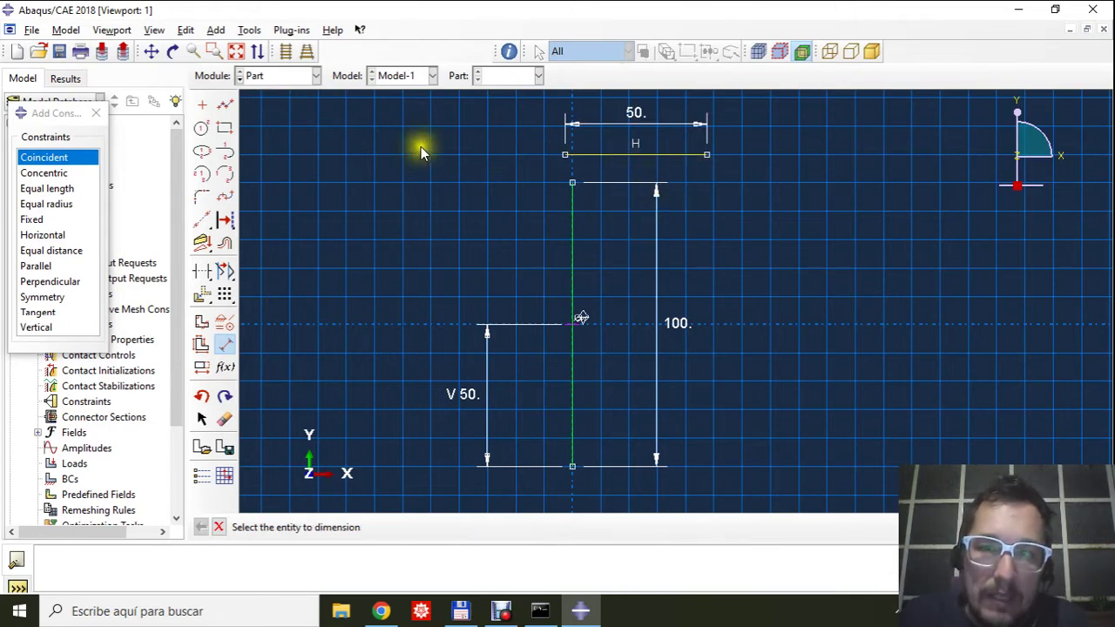
Dimension the horizontal distance from the upper line's right endpoint to the vertical line and set it to 25.
click(707, 155)
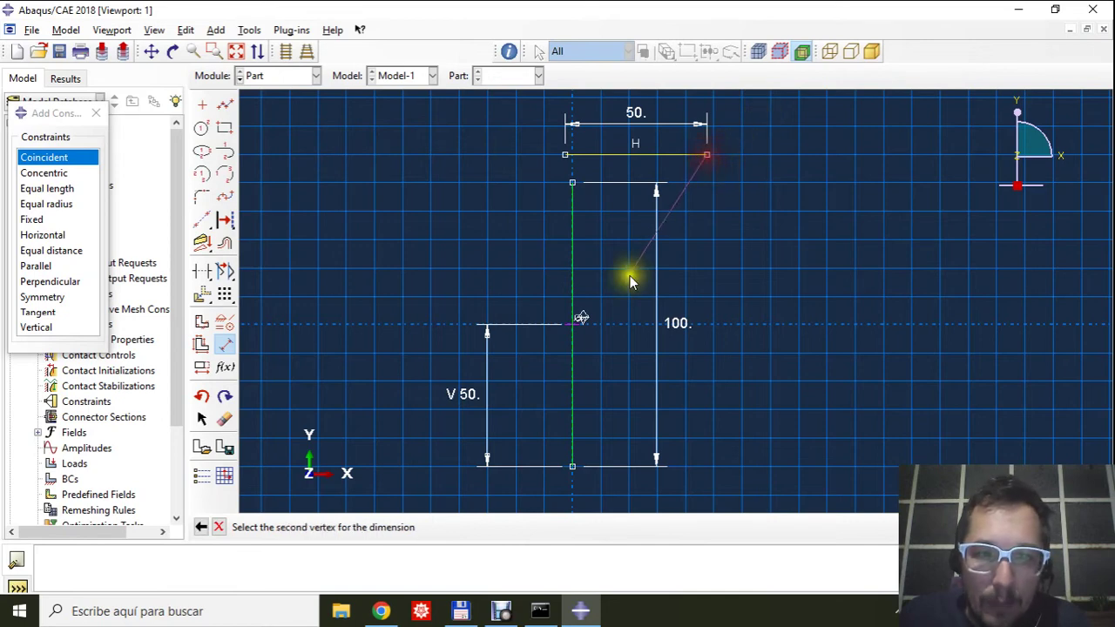
click(573, 277)
scroll(681, 365, down, 3)
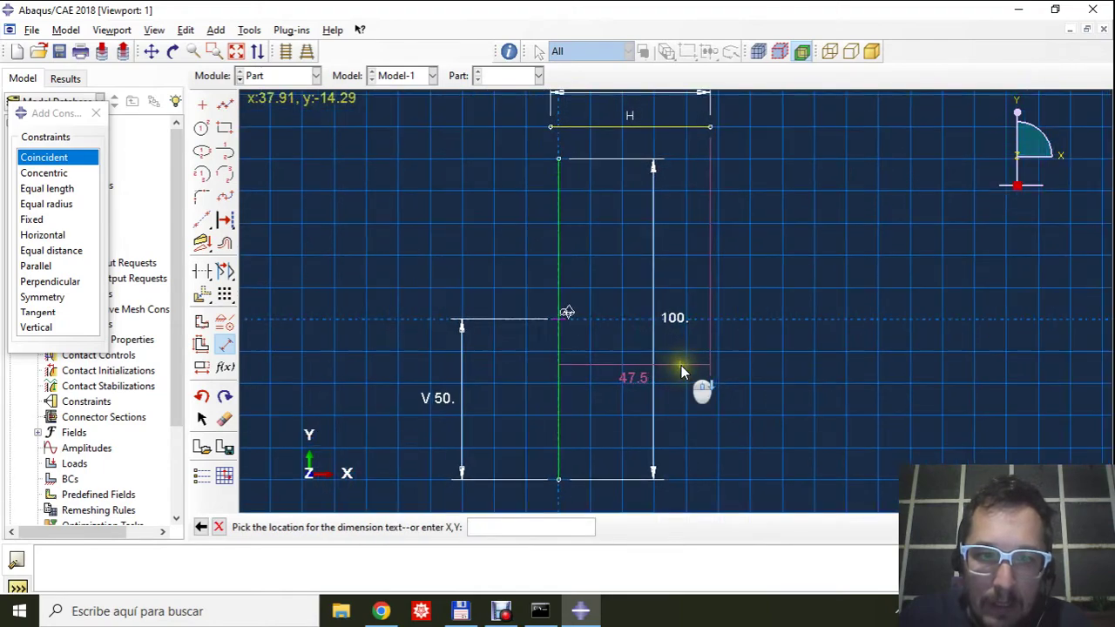
click(703, 459)
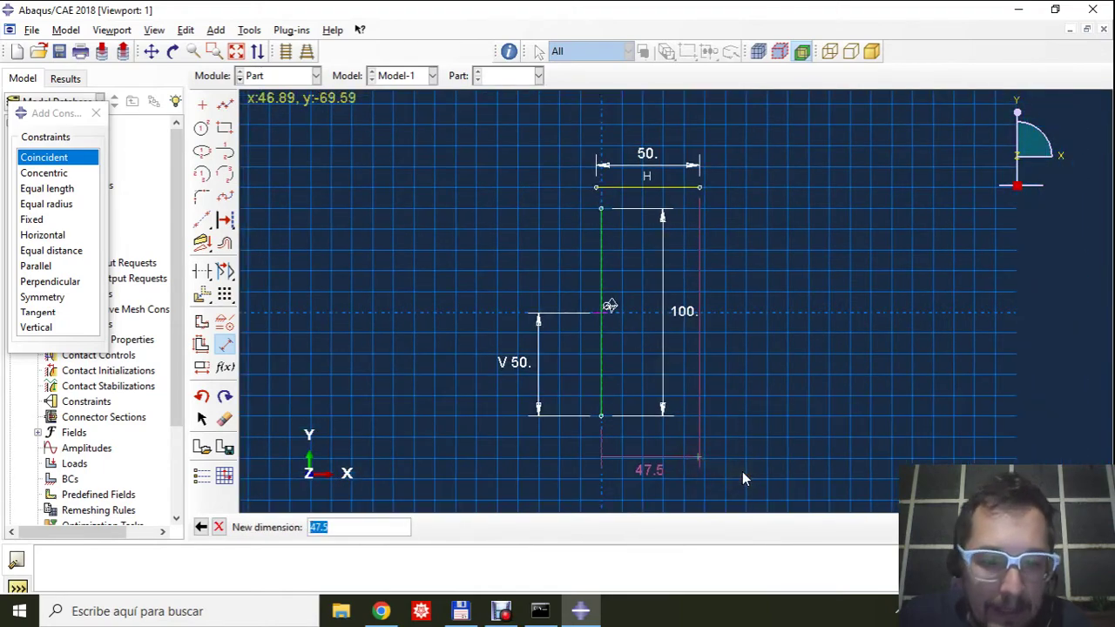
key(Return)
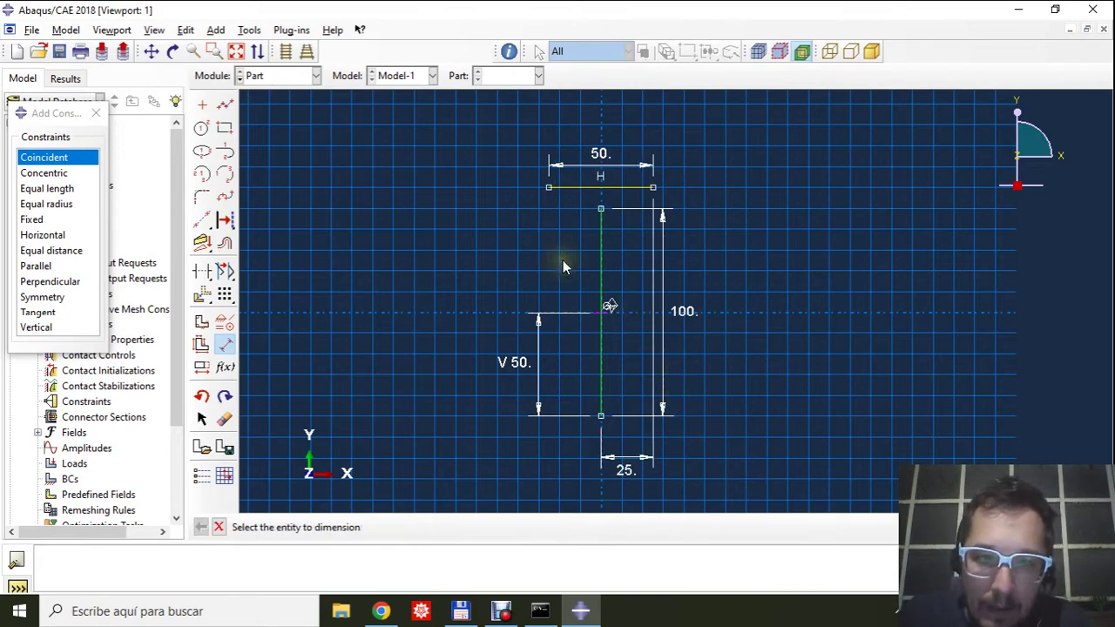
Dimension the vertical distance from the upper horizontal line's left endpoint to the origin point and set it to 50.
click(552, 190)
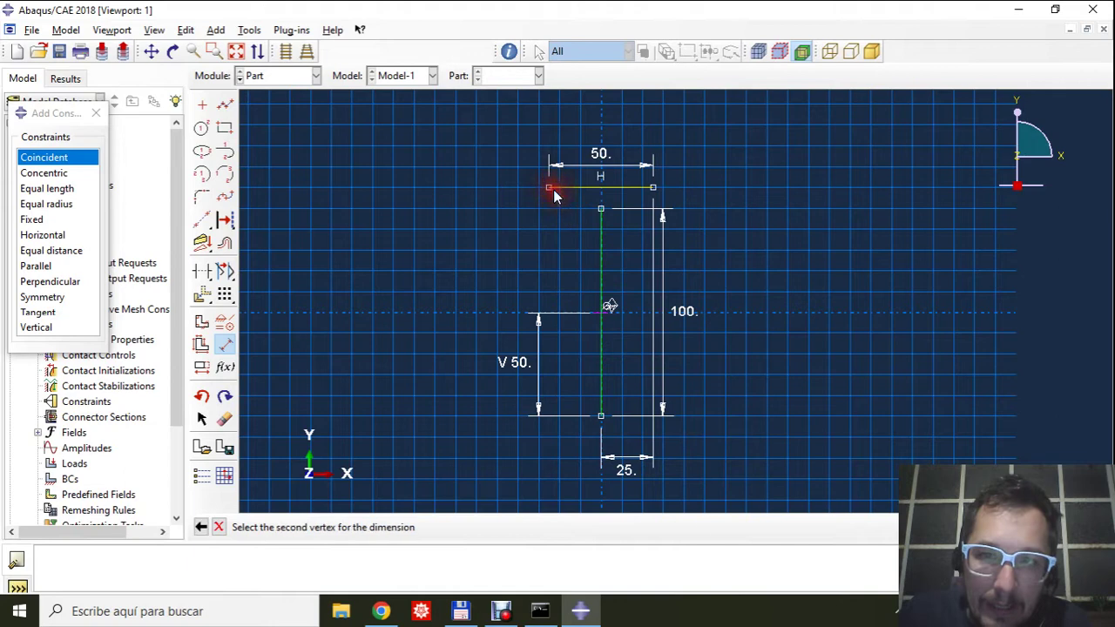
click(601, 311)
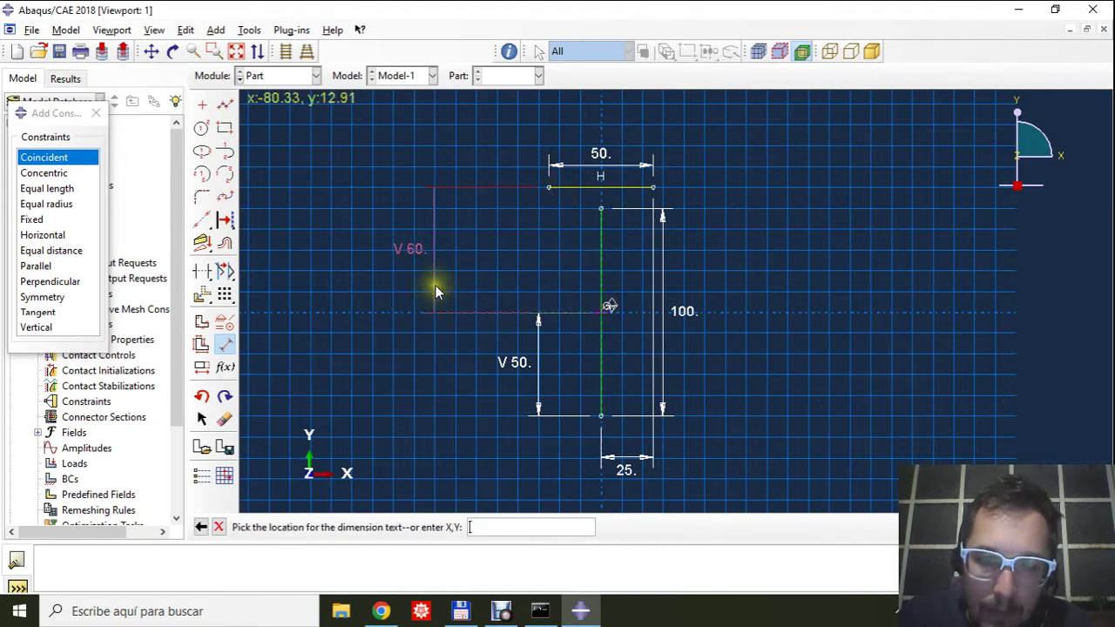
click(436, 290)
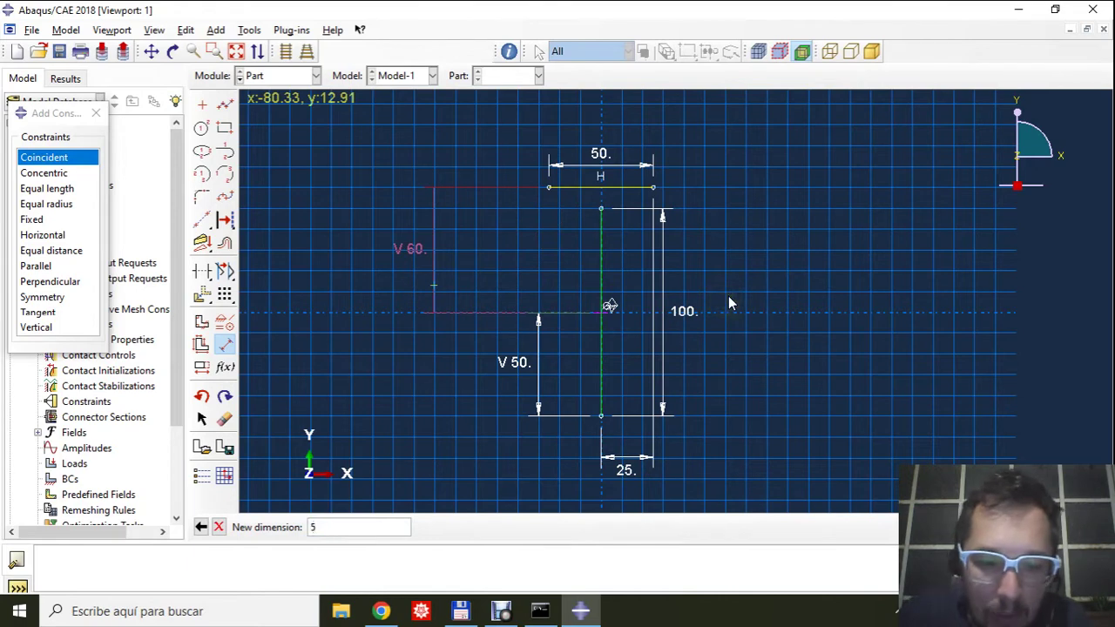
text(50)
key(Return)
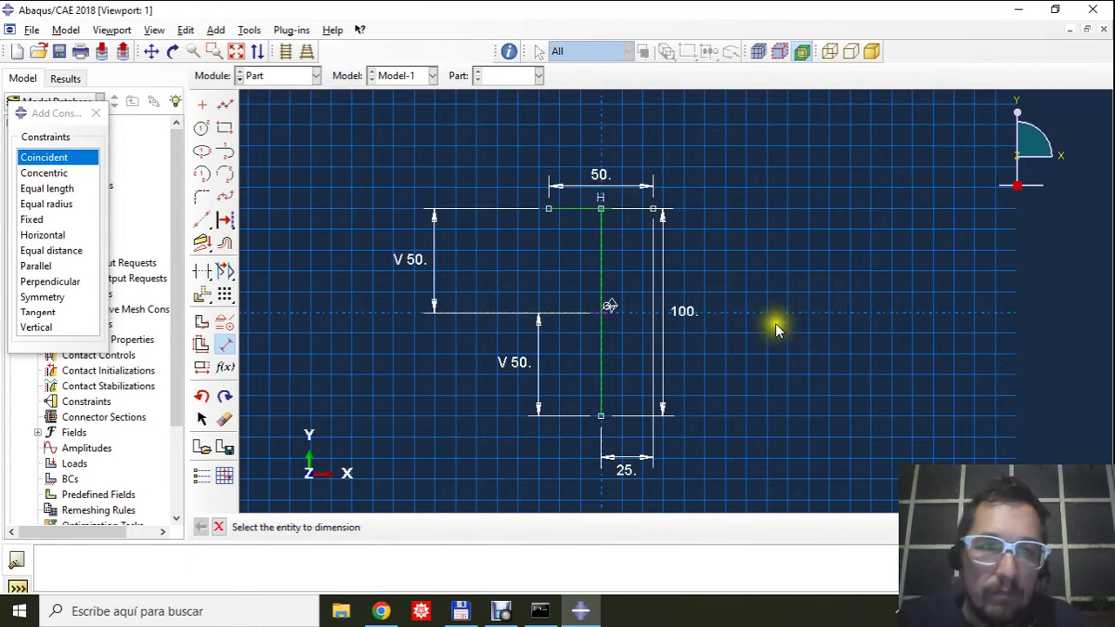
Draw a second horizontal line about 87 long just below the vertical line's lower end, extending past it on both sides.
scroll(775, 287, down, 2)
scroll(742, 418, up, 3)
scroll(753, 383, down, 1)
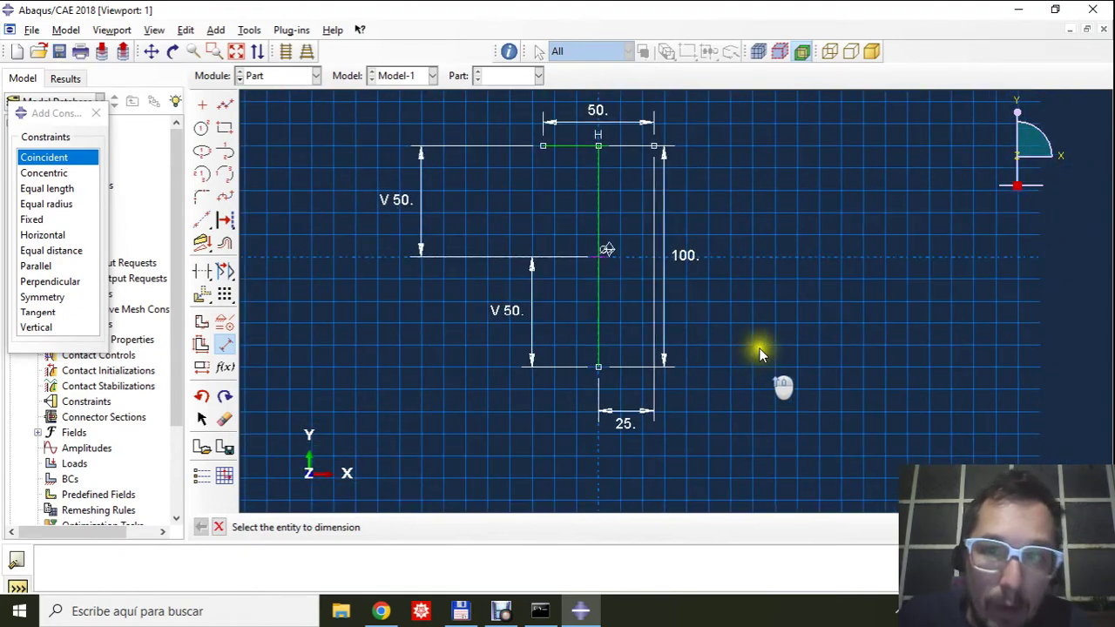
scroll(750, 281, up, 1)
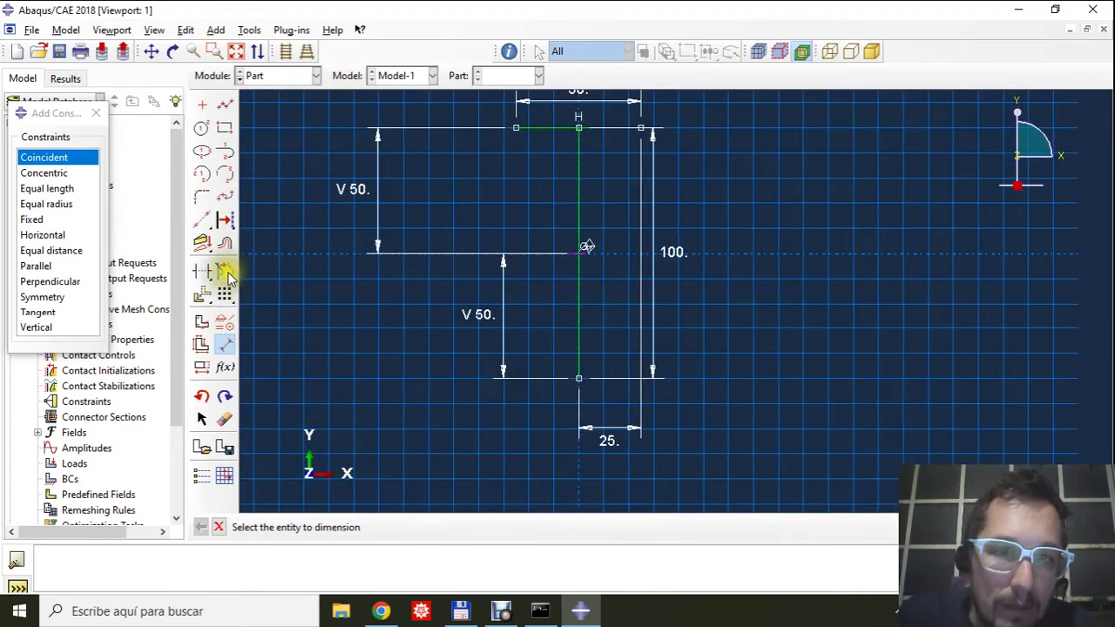
click(225, 108)
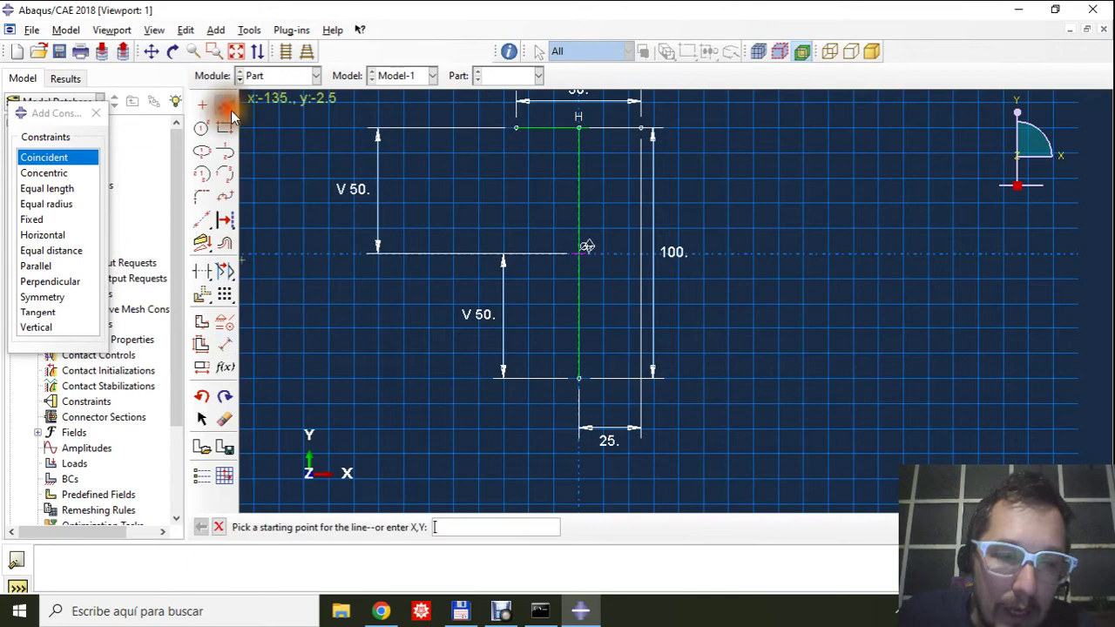
click(487, 402)
click(704, 408)
right_click(811, 454)
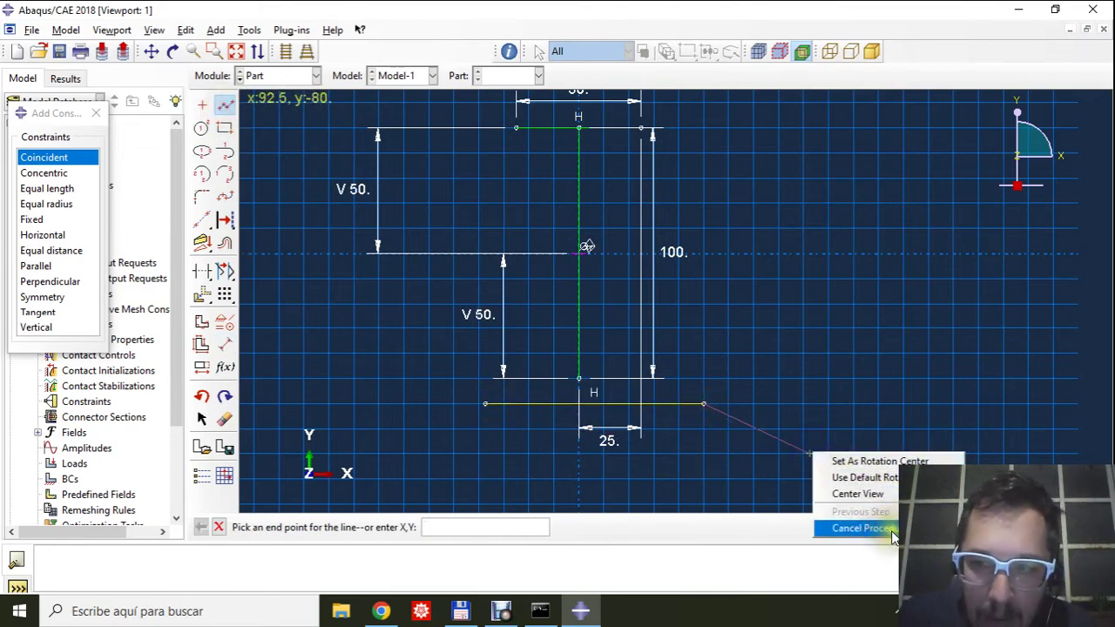
click(866, 528)
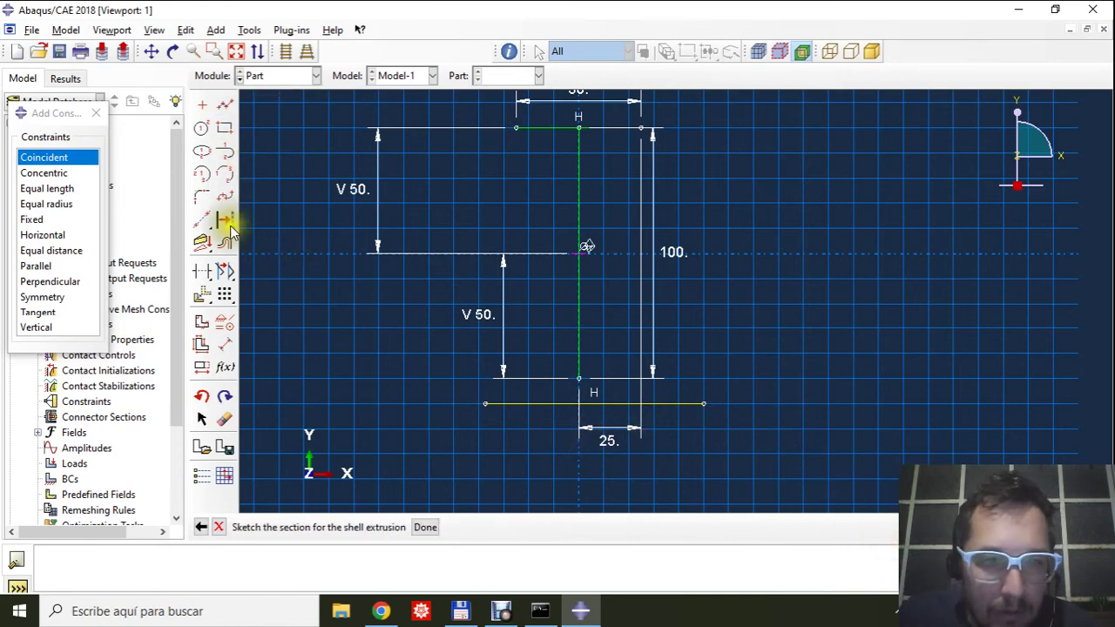
Dimension the length of the lower horizontal line and set it to 50.
click(224, 345)
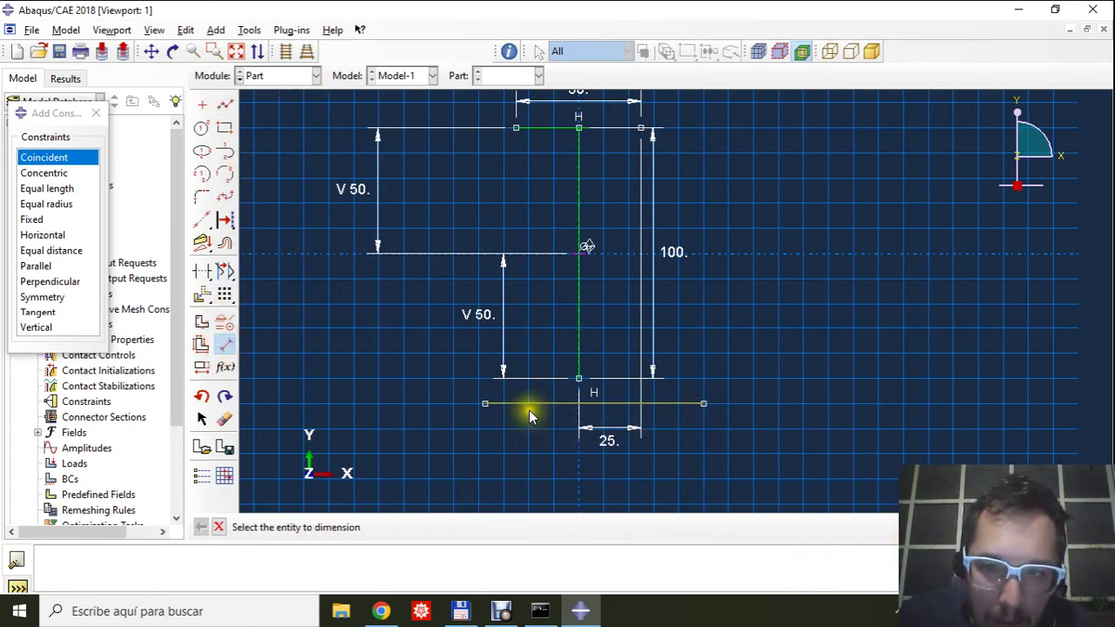
click(529, 406)
click(522, 470)
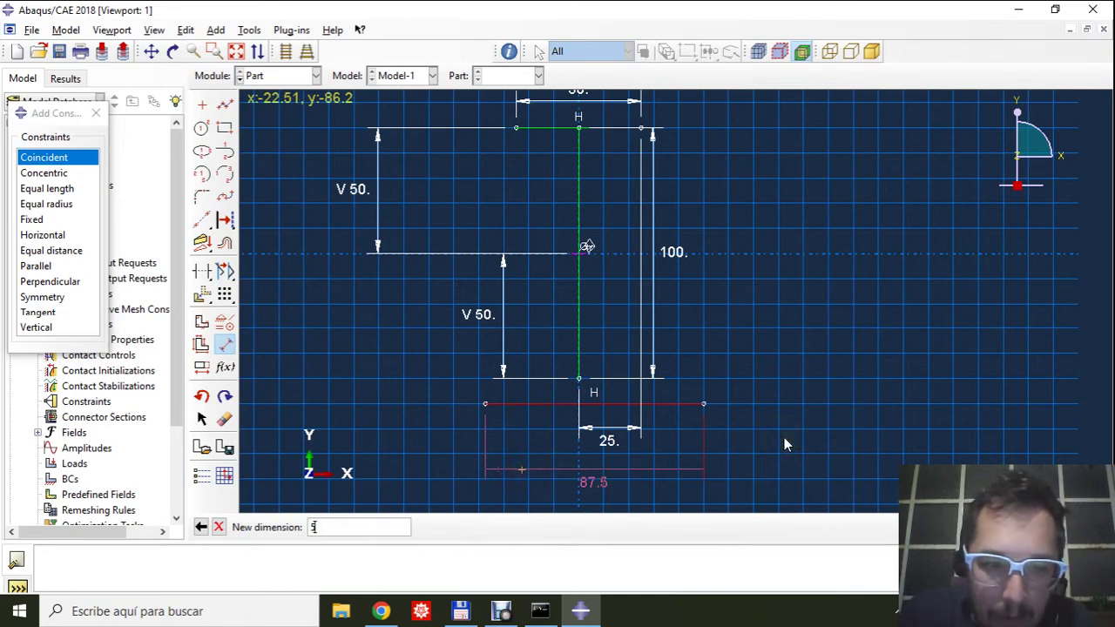
key(Return)
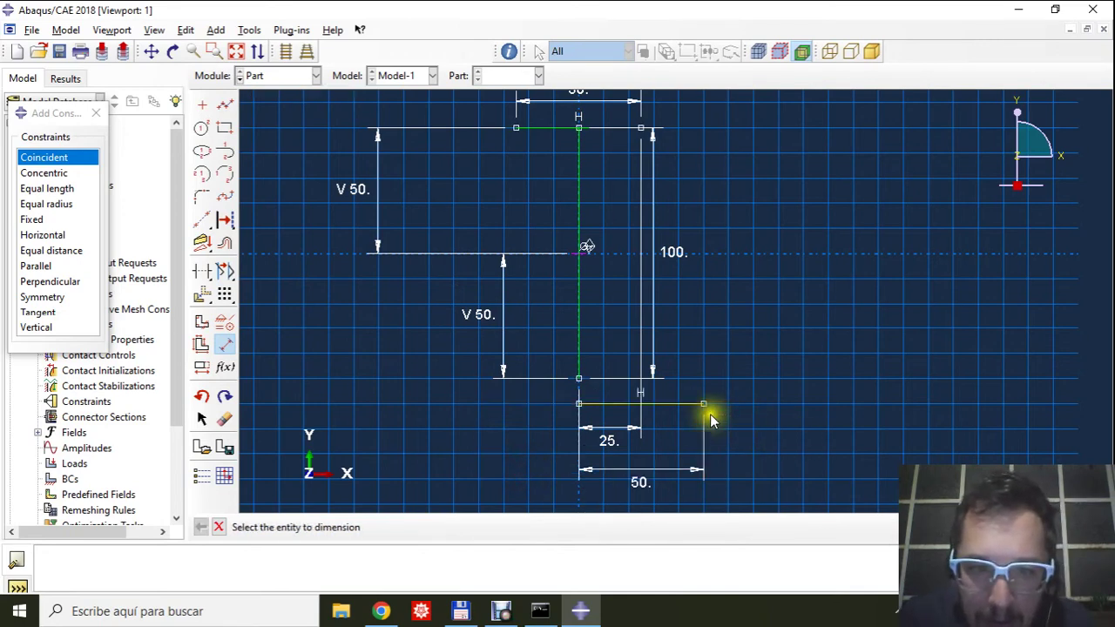
Dimension the horizontal distance from the lower line's right endpoint to the vertical line and set it to 25.
click(704, 404)
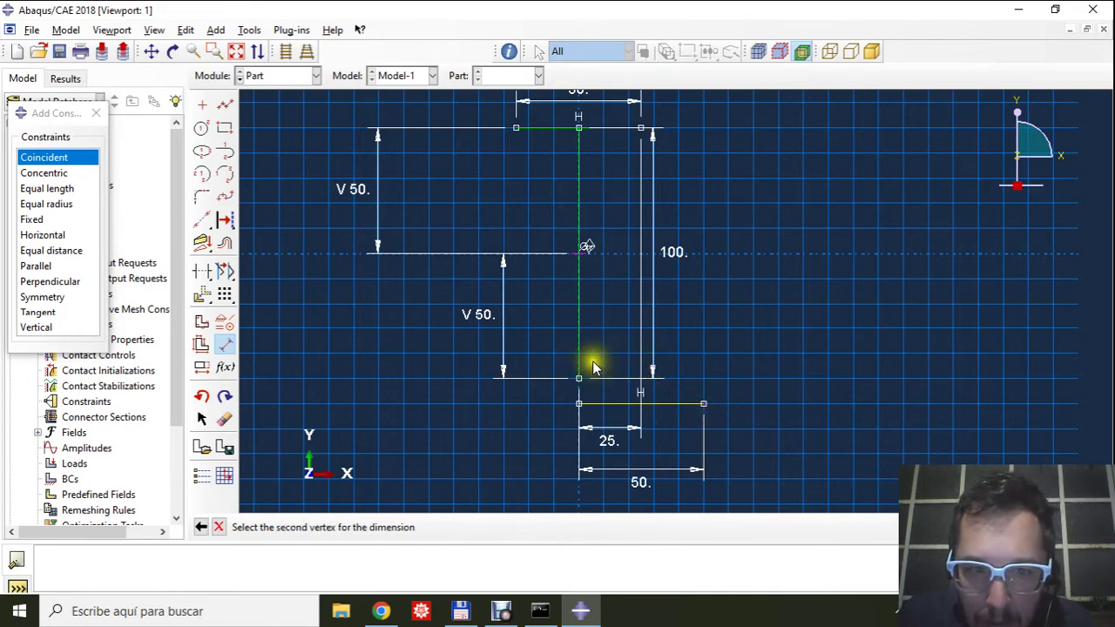
click(579, 364)
click(678, 335)
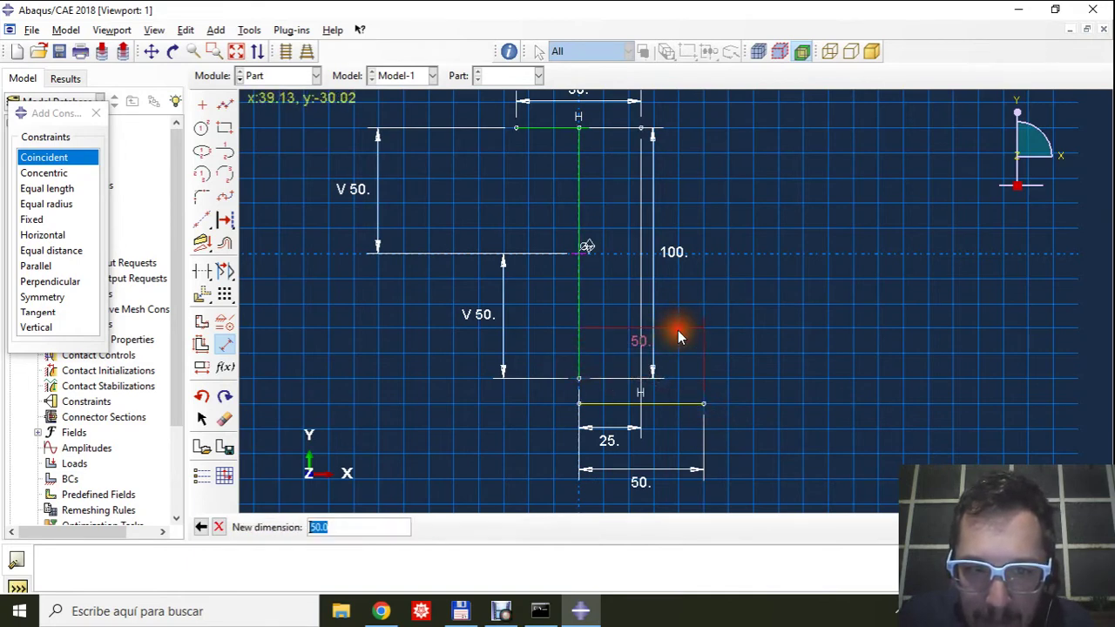
text(2)
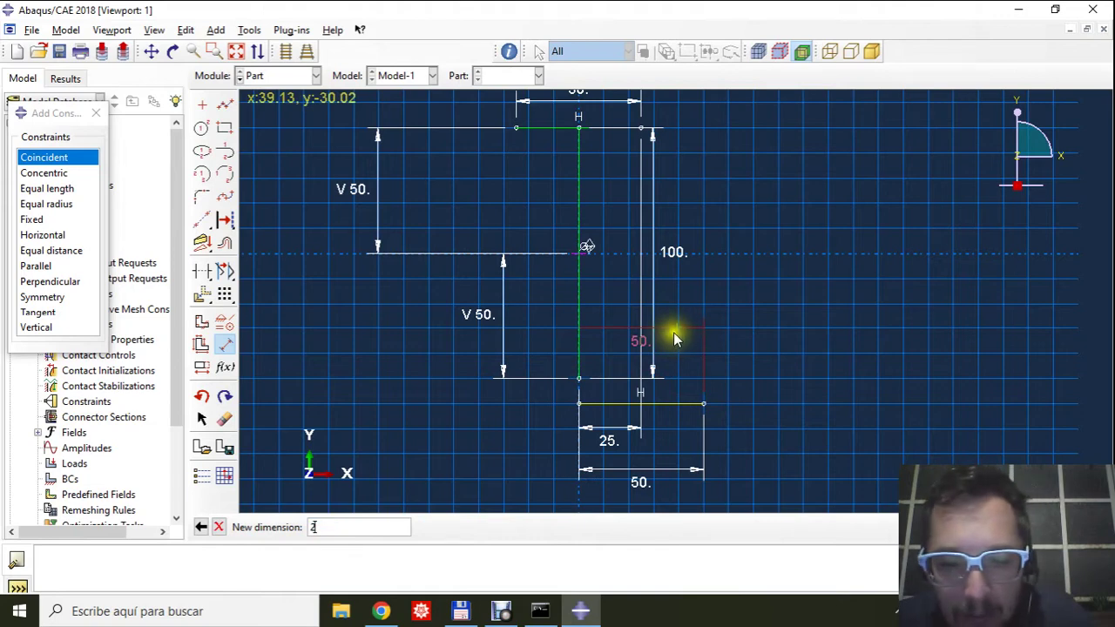
text(5)
key(Return)
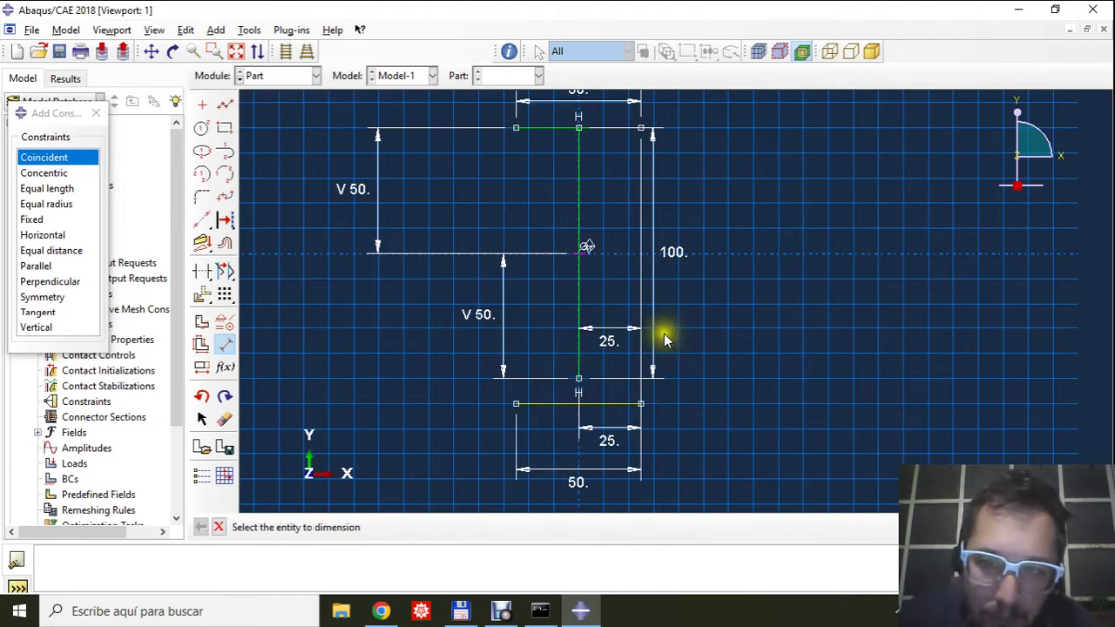
Add a coincident constraint between the lower horizontal line and the vertical line's lower endpoint.
click(60, 161)
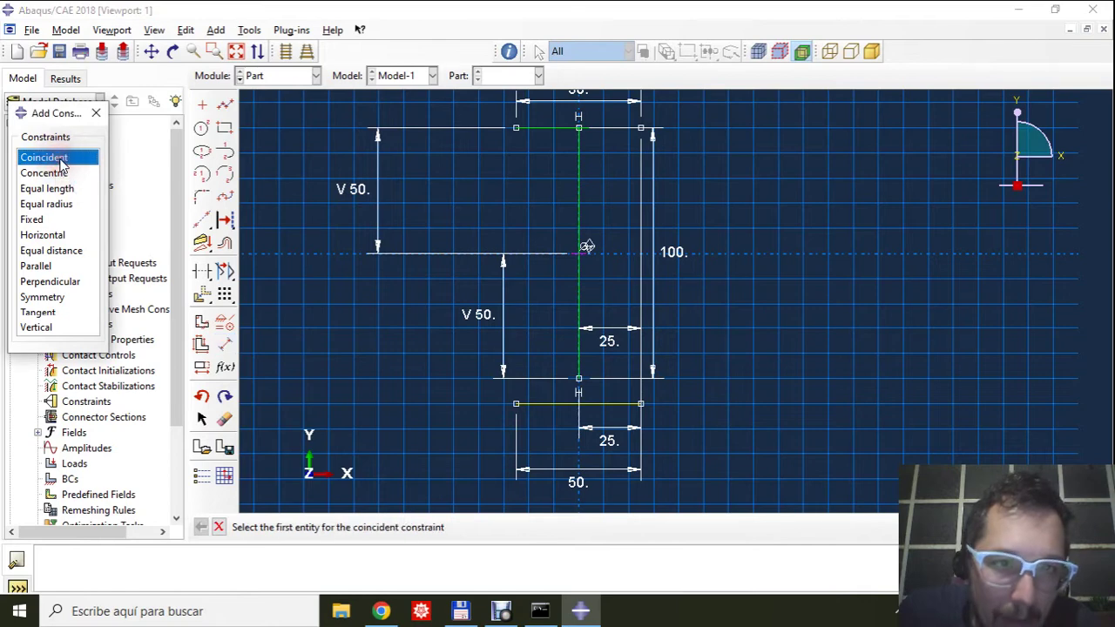
click(550, 405)
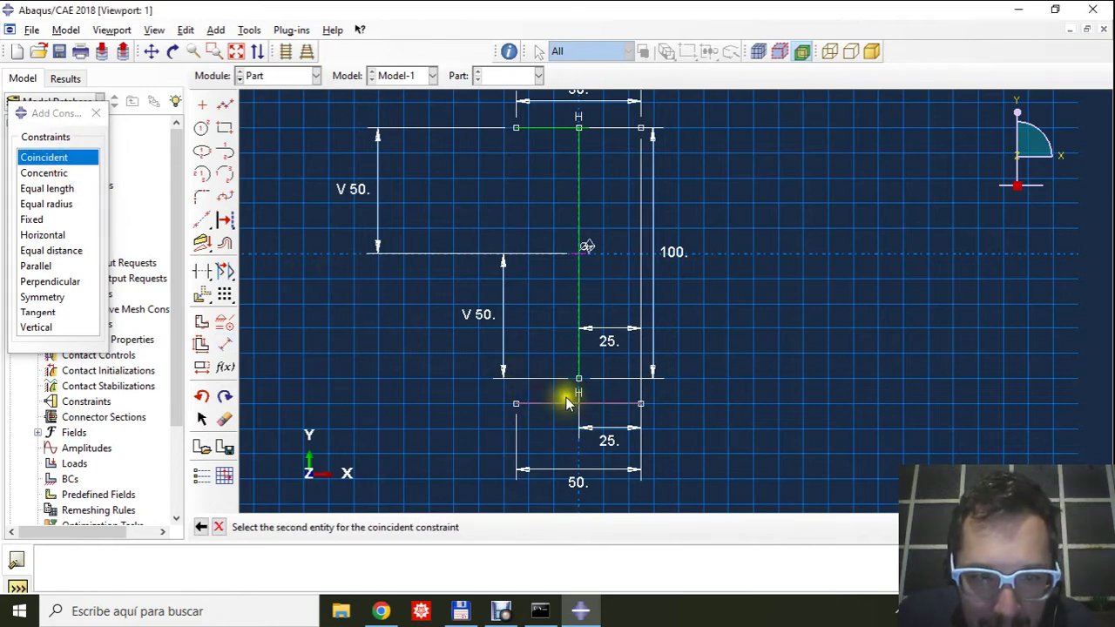
click(579, 381)
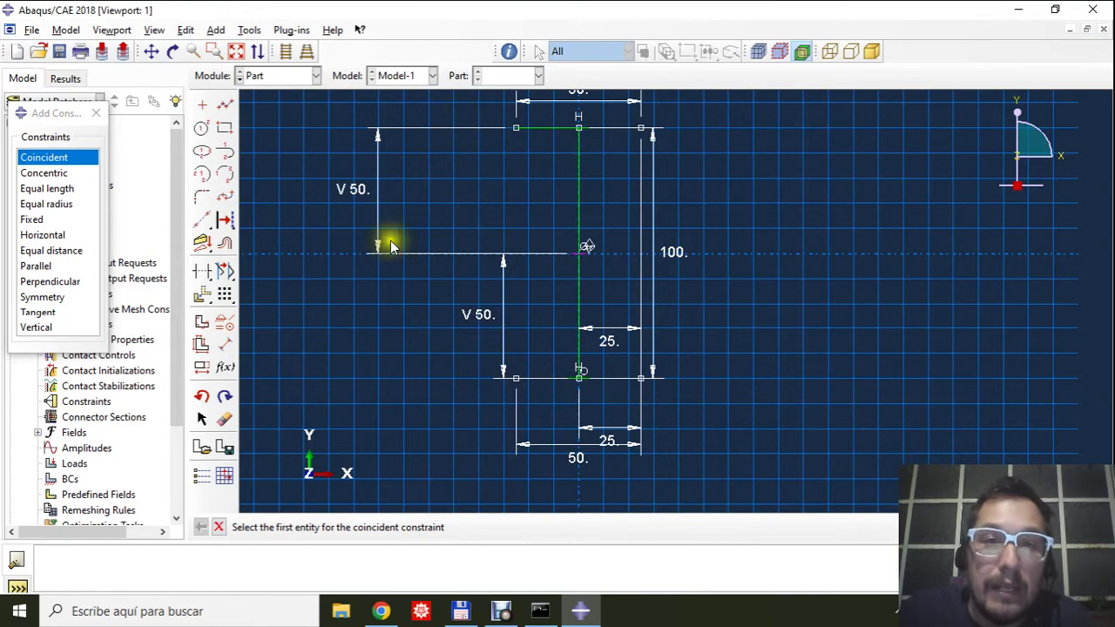
scroll(614, 420, up, 1)
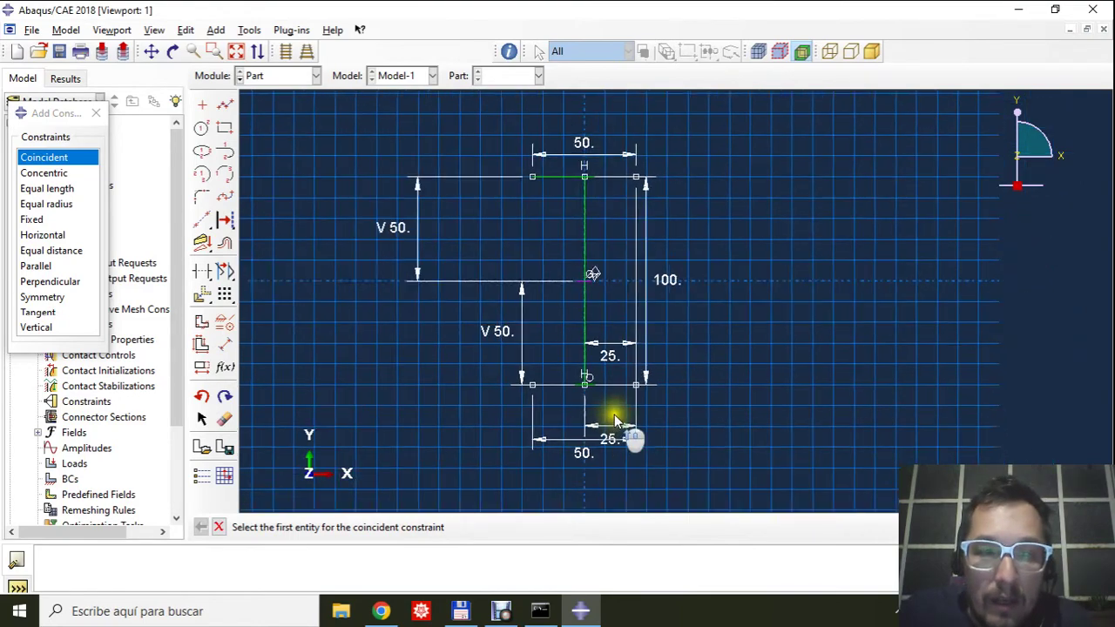
scroll(614, 418, down, 1)
scroll(605, 420, down, 1)
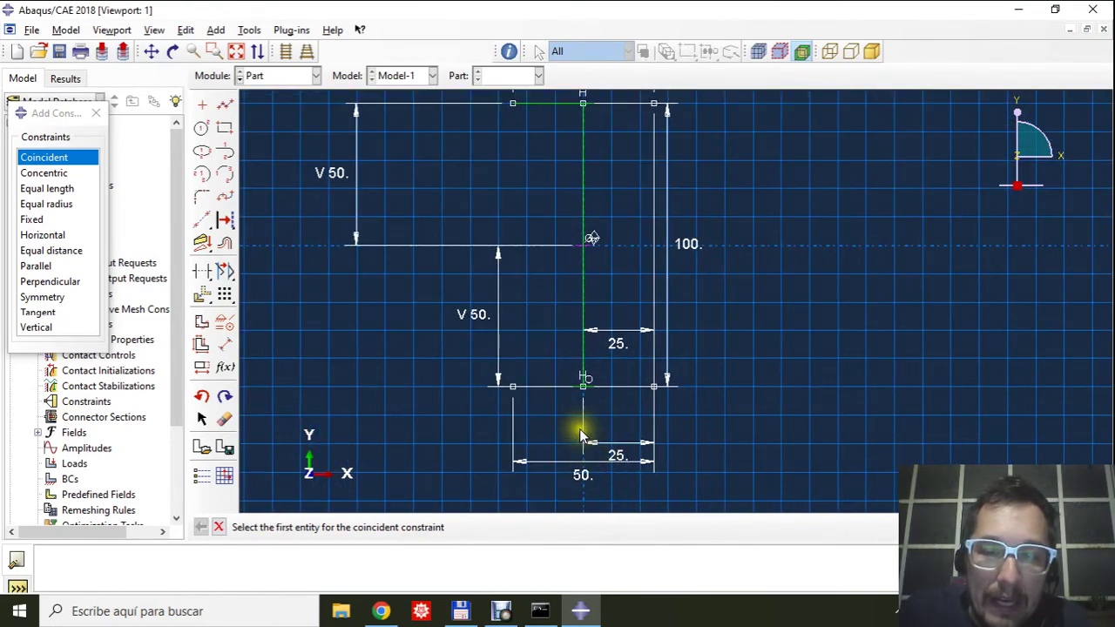
scroll(629, 395, up, 3)
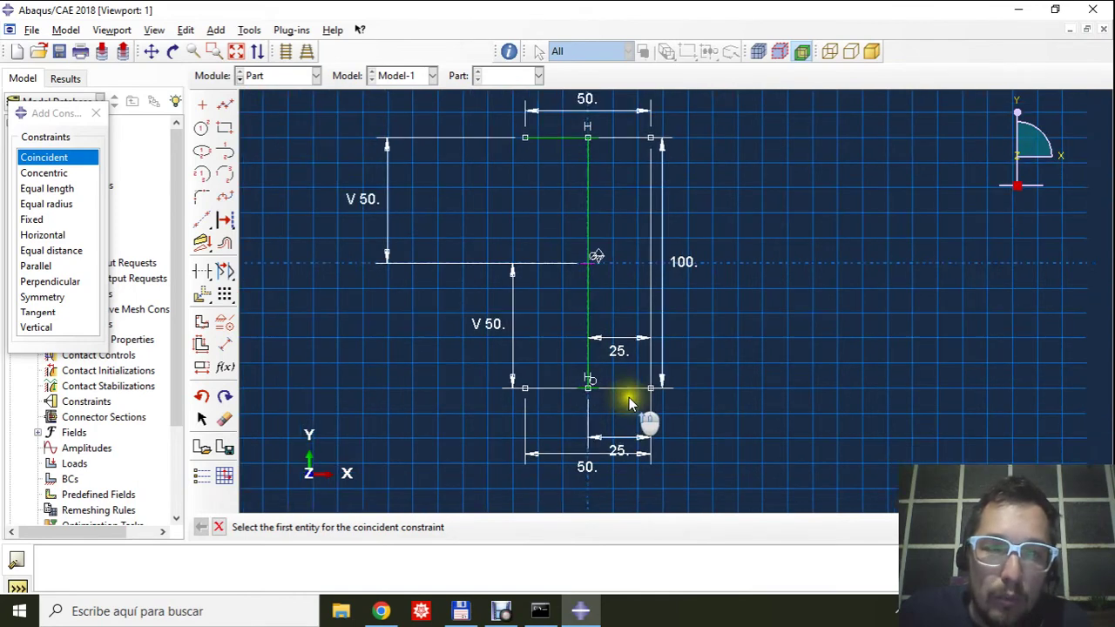
scroll(622, 172, down, 2)
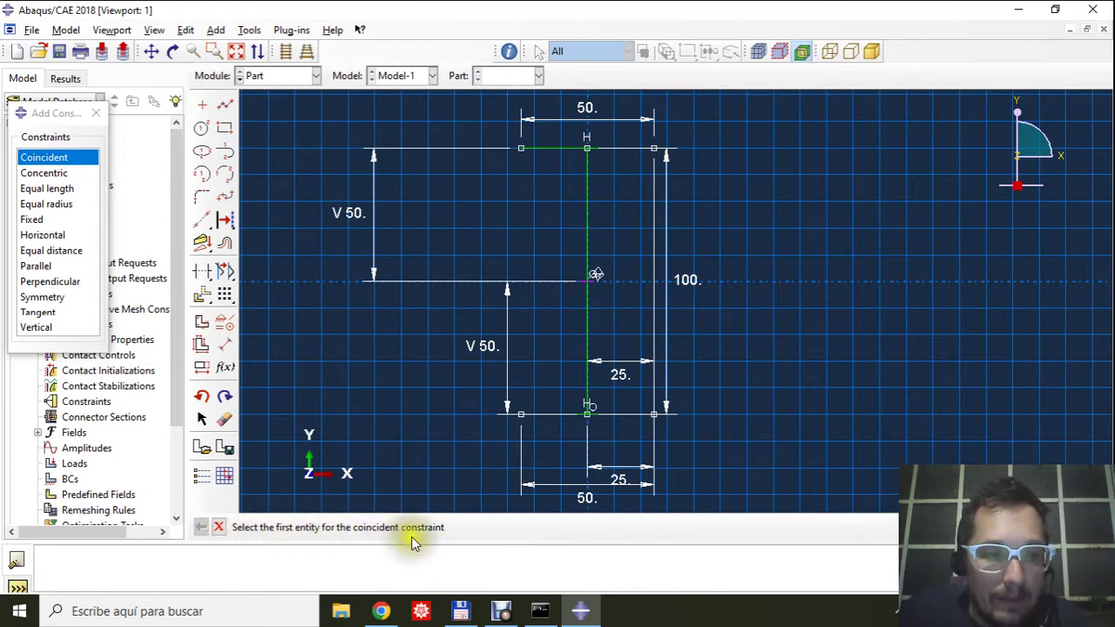
click(219, 528)
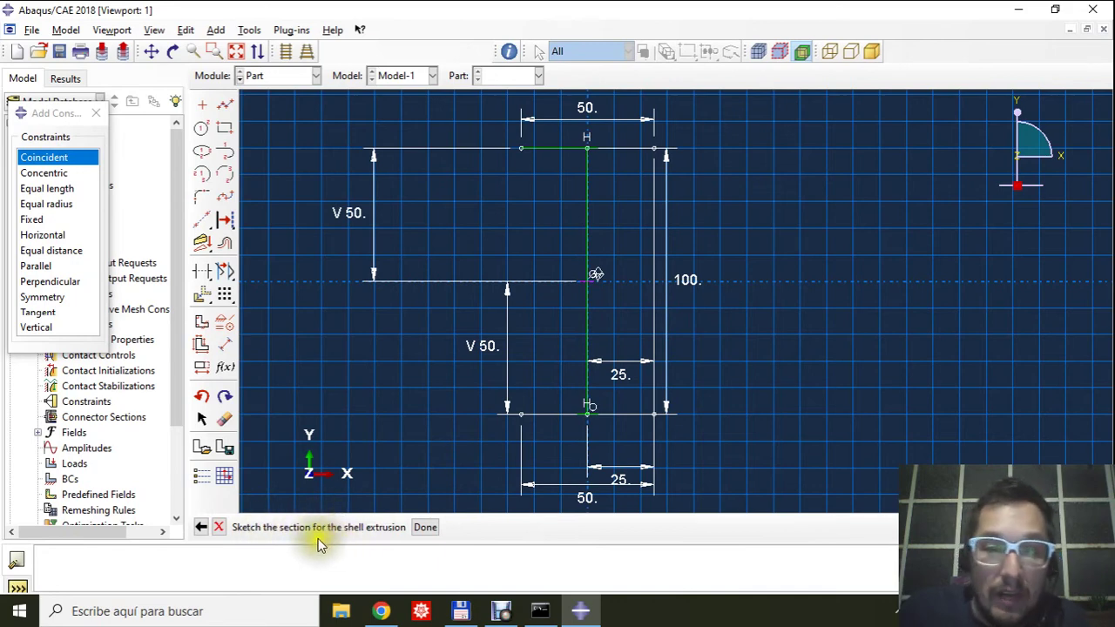
Finish the section sketch and extrude the shell profile to a depth of 1500.
click(426, 527)
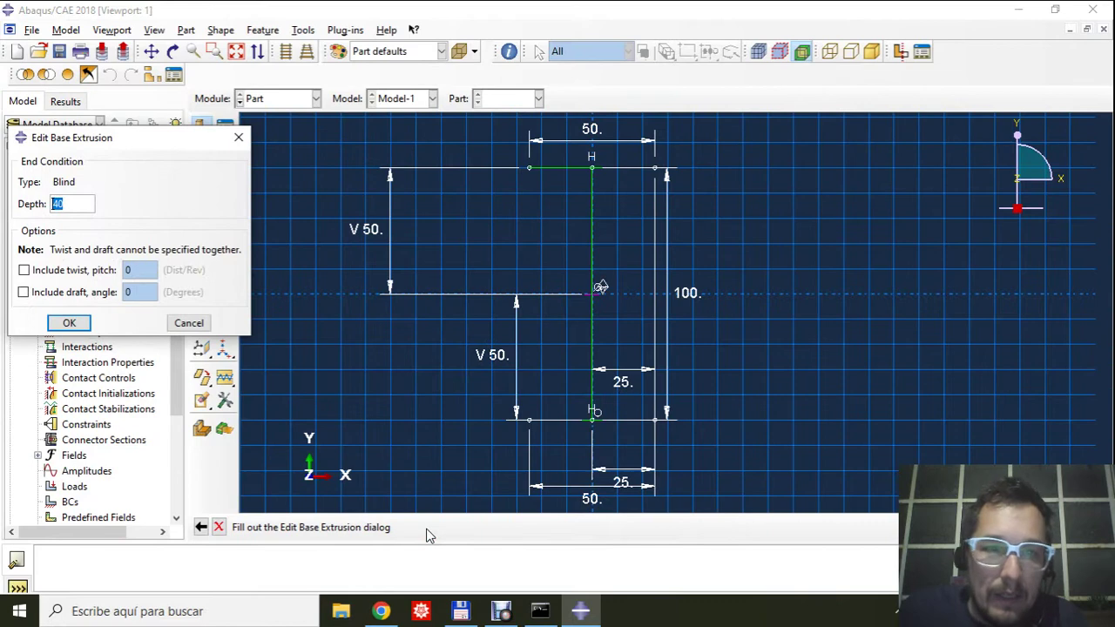
drag(165, 138, 388, 213)
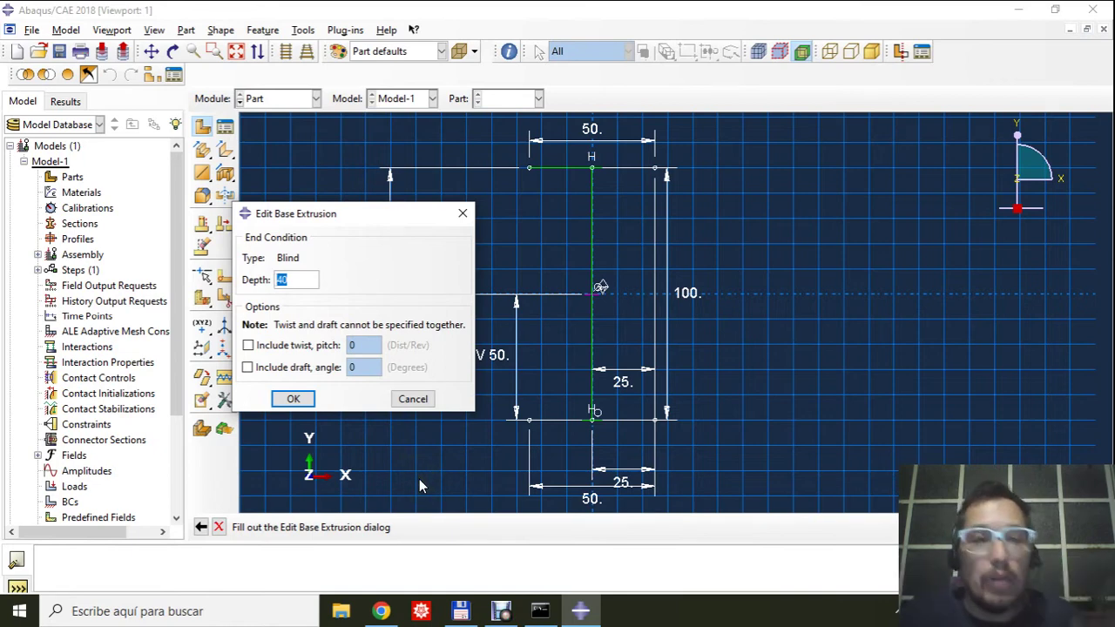
drag(308, 214, 374, 214)
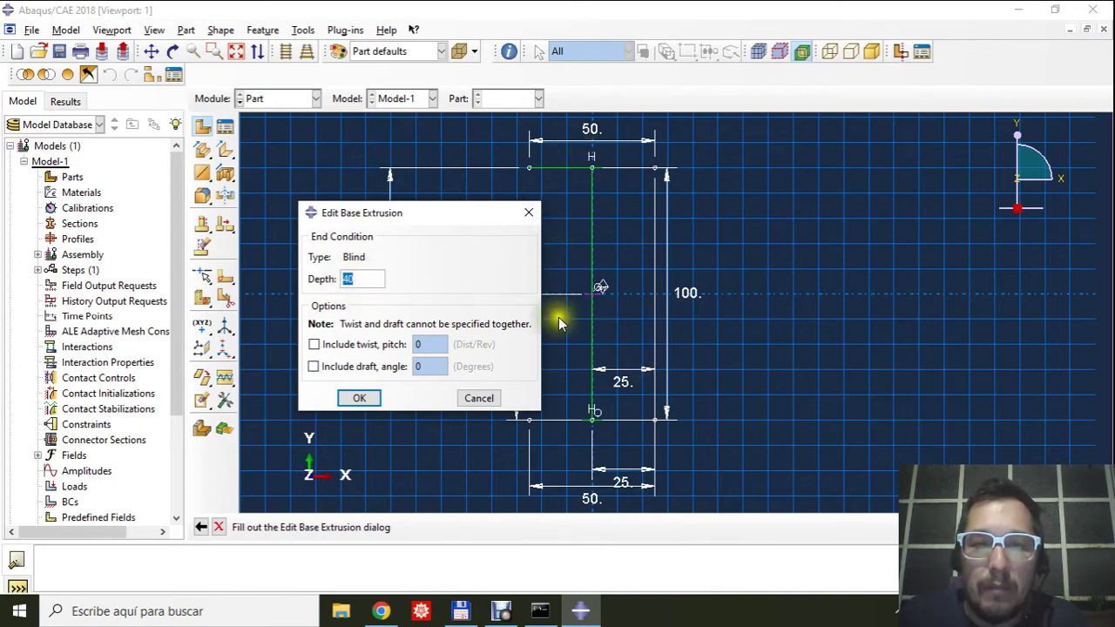
click(369, 278)
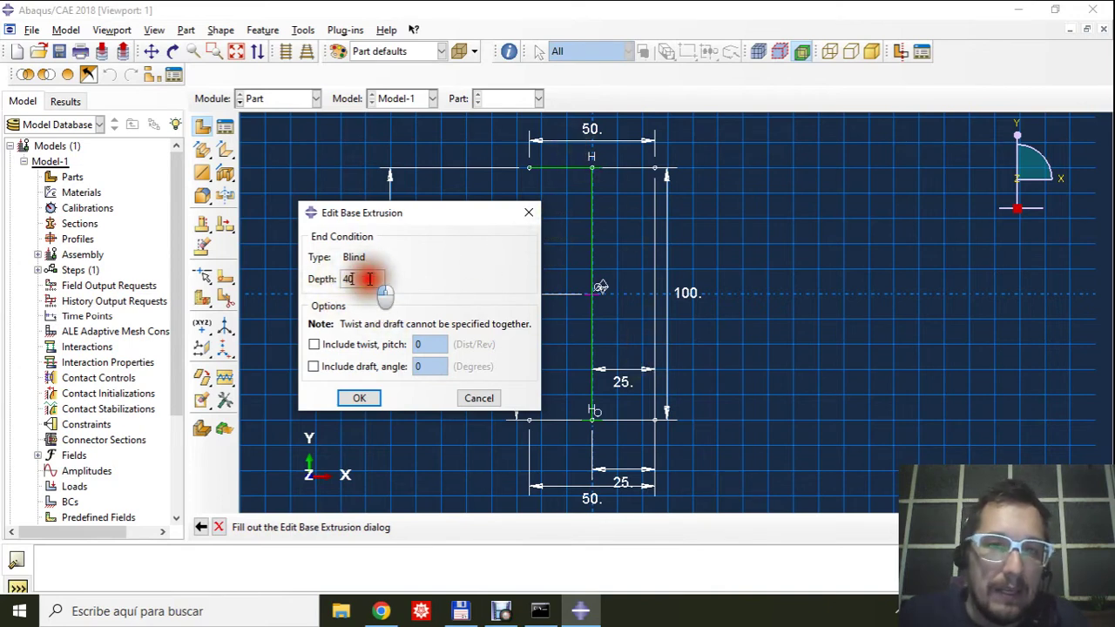
drag(369, 279, 340, 279)
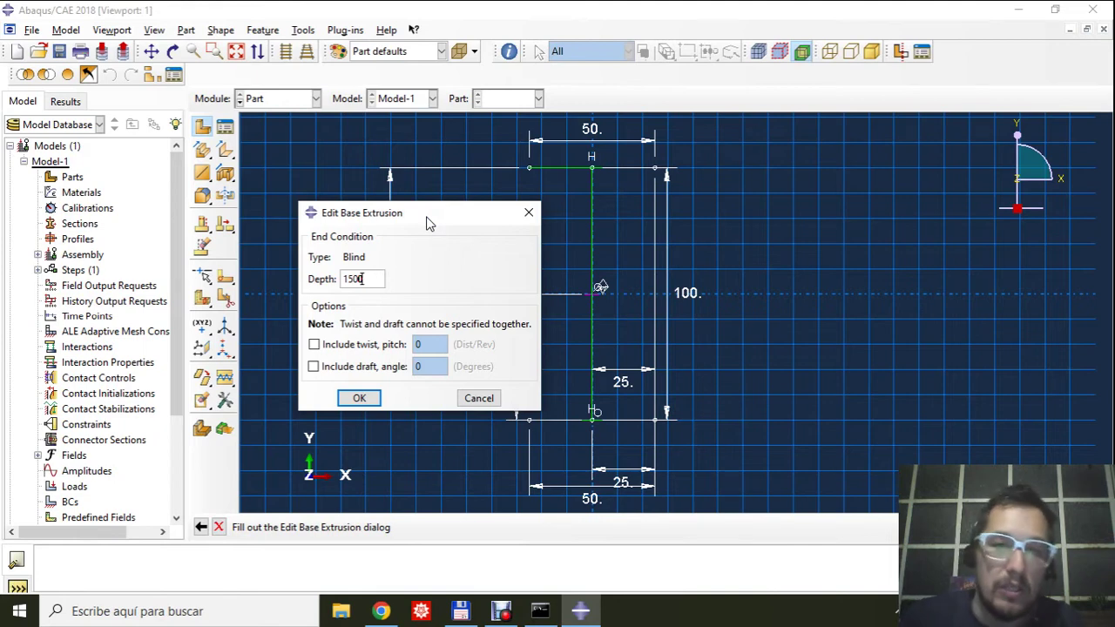
click(360, 399)
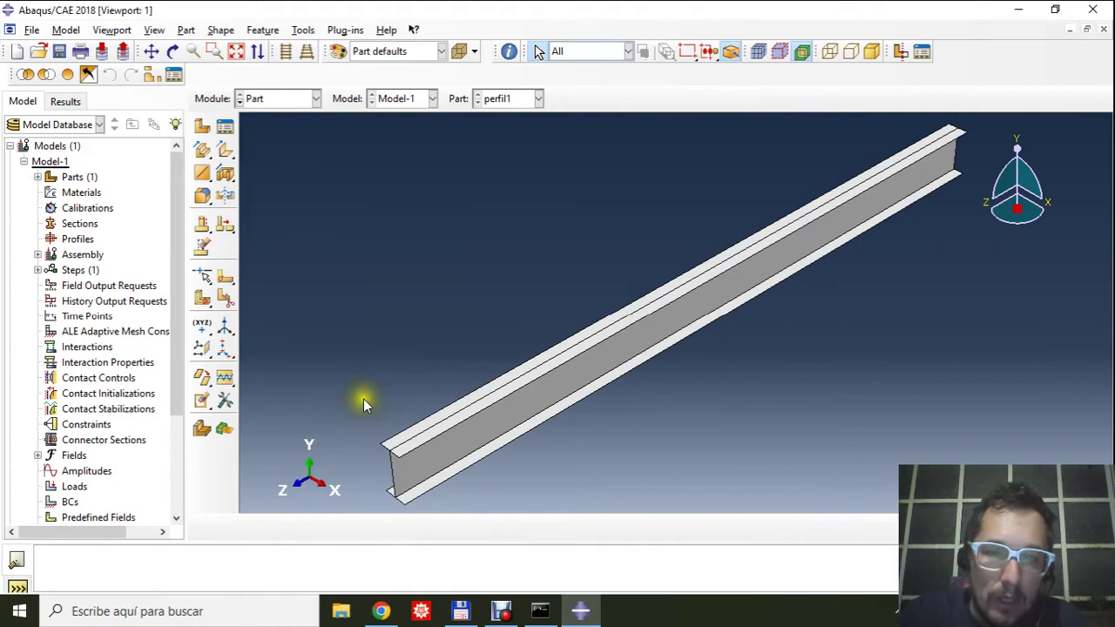
Examine the extruded I-profile from several angles and at different magnifications, finishing with the whole part fitted in view.
click(178, 51)
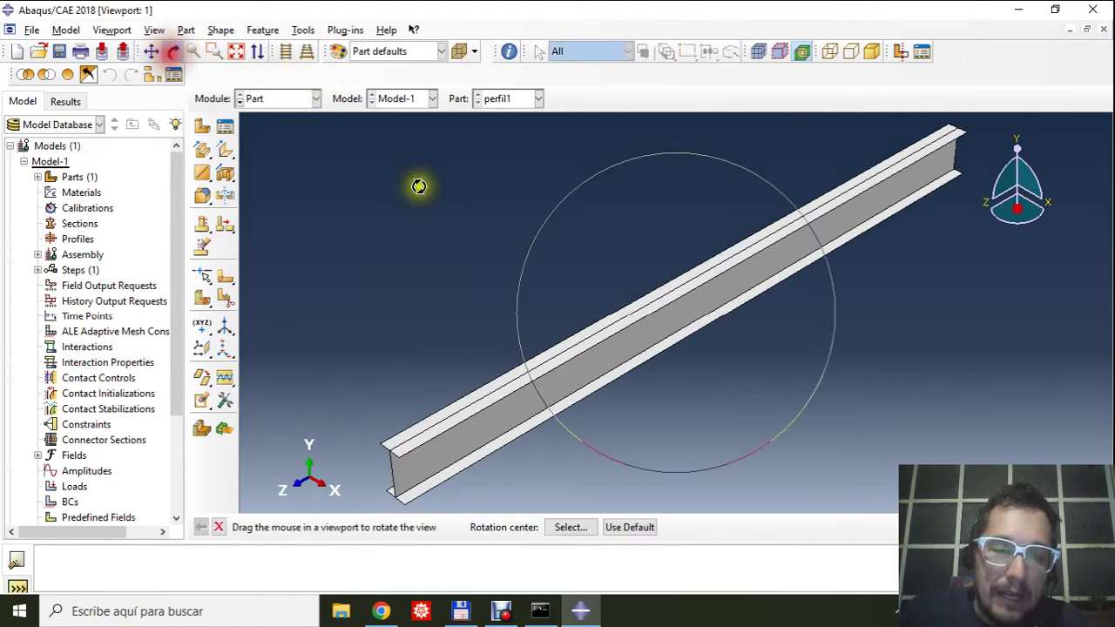
drag(746, 381, 692, 312)
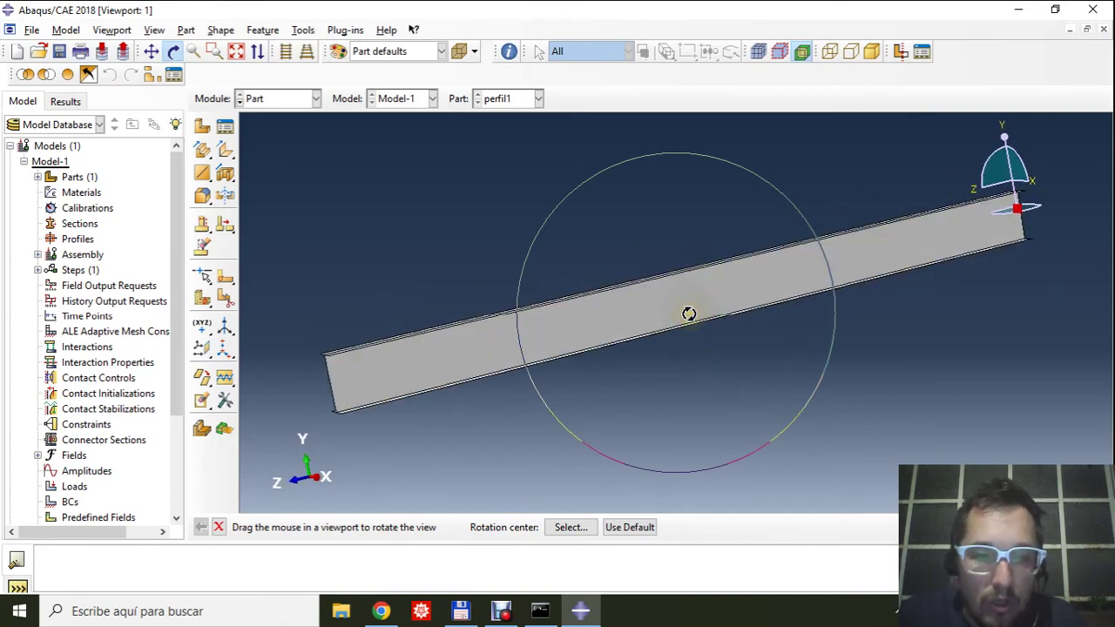
drag(632, 276, 671, 325)
drag(662, 276, 917, 379)
drag(666, 348, 654, 310)
key(F4)
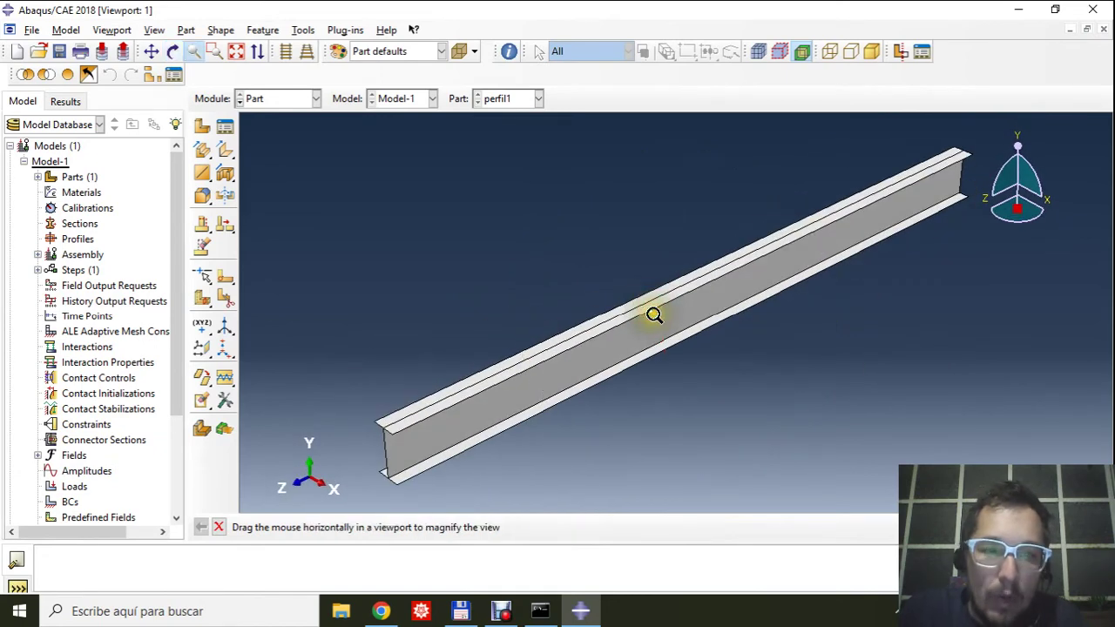
drag(693, 341, 697, 417)
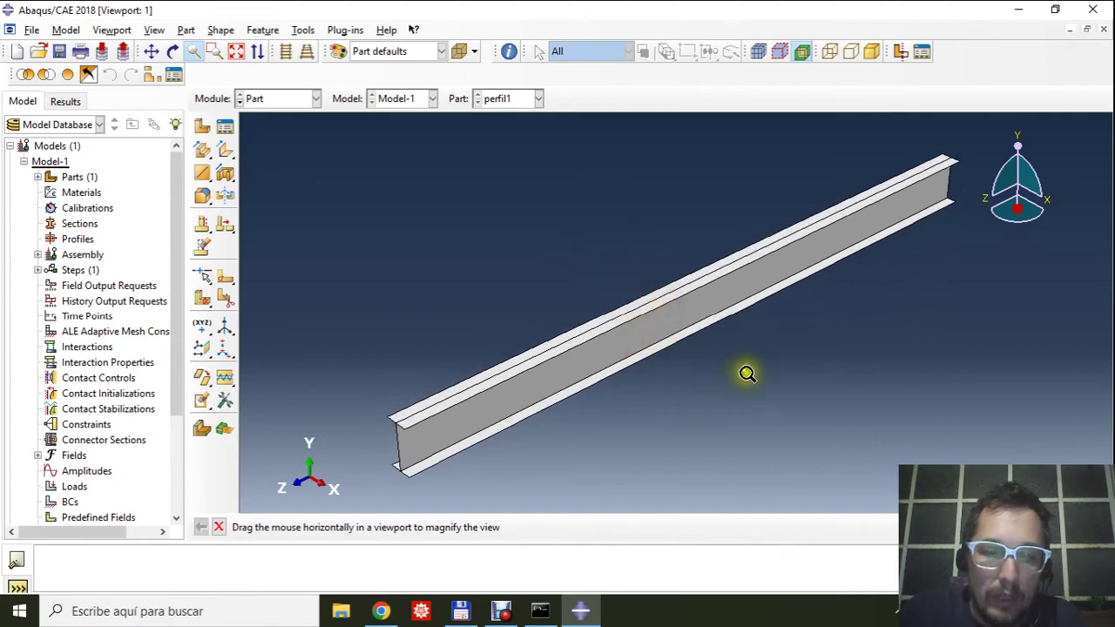
key(F2)
drag(726, 375, 706, 357)
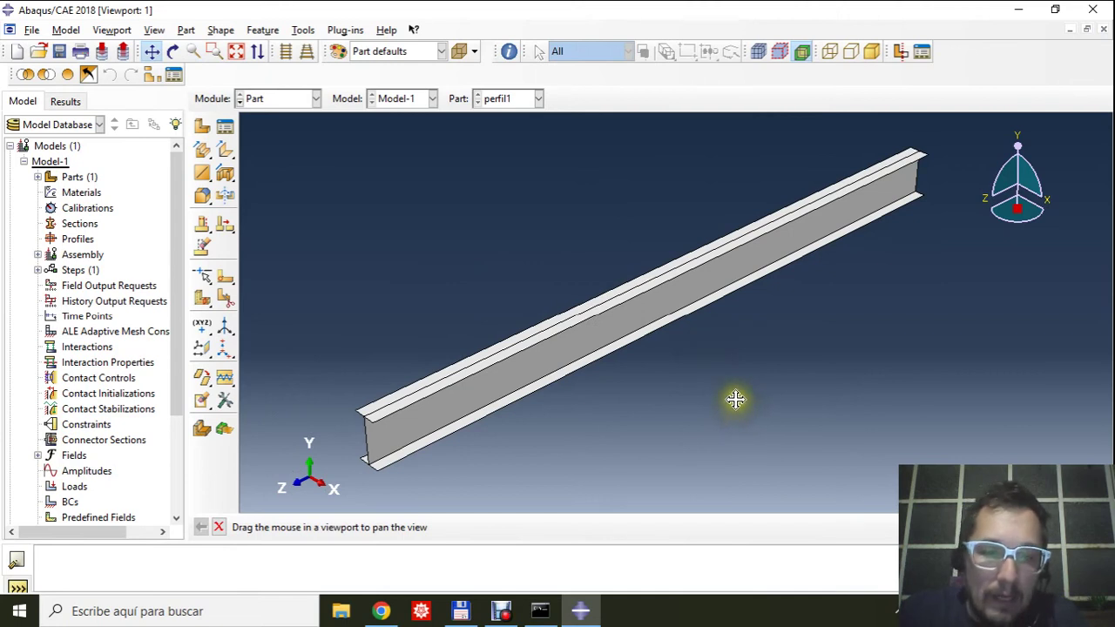
key(F5)
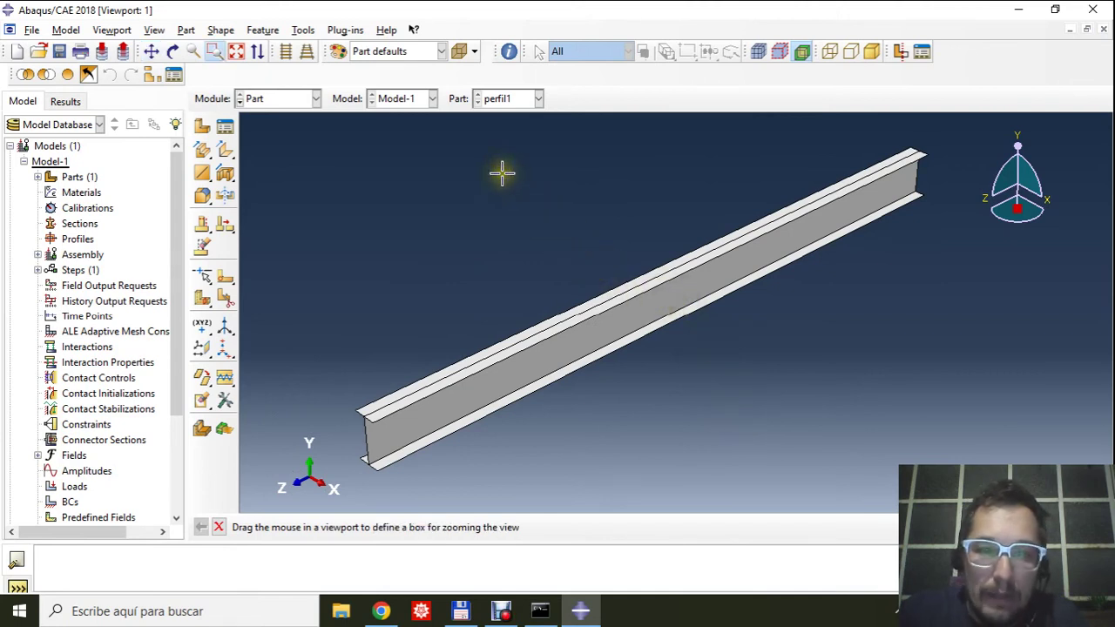
drag(502, 174, 909, 419)
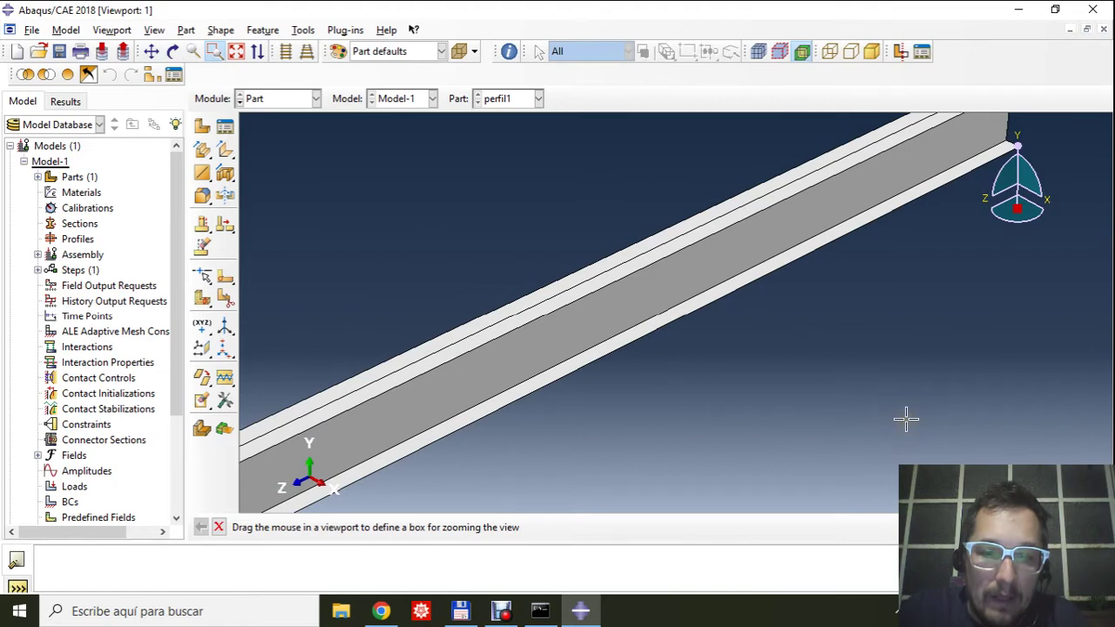
click(235, 54)
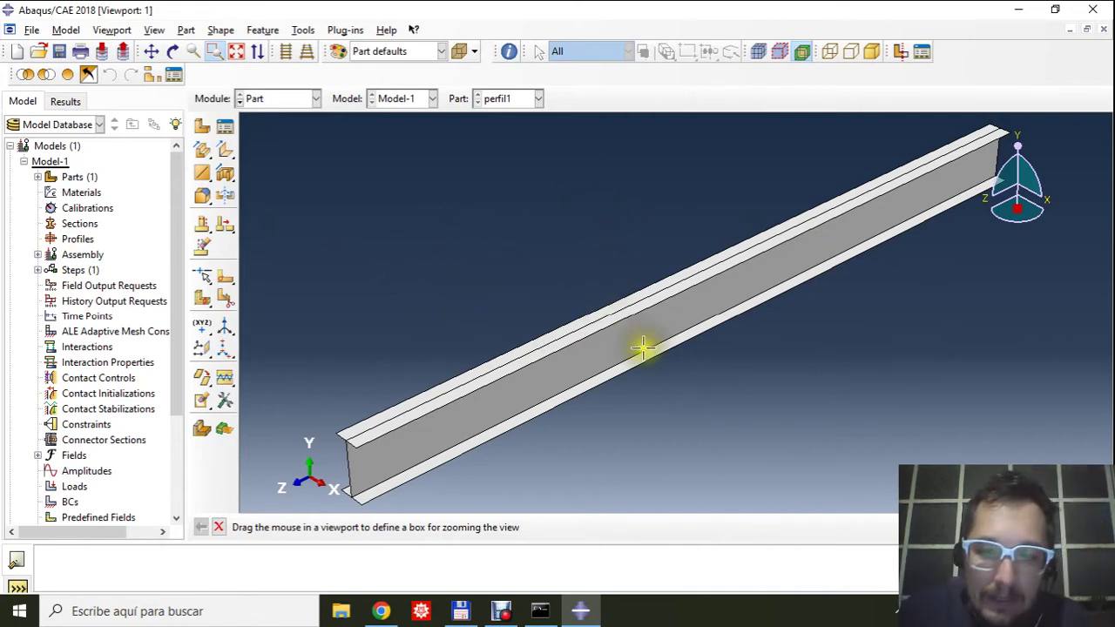
click(506, 614)
click(505, 614)
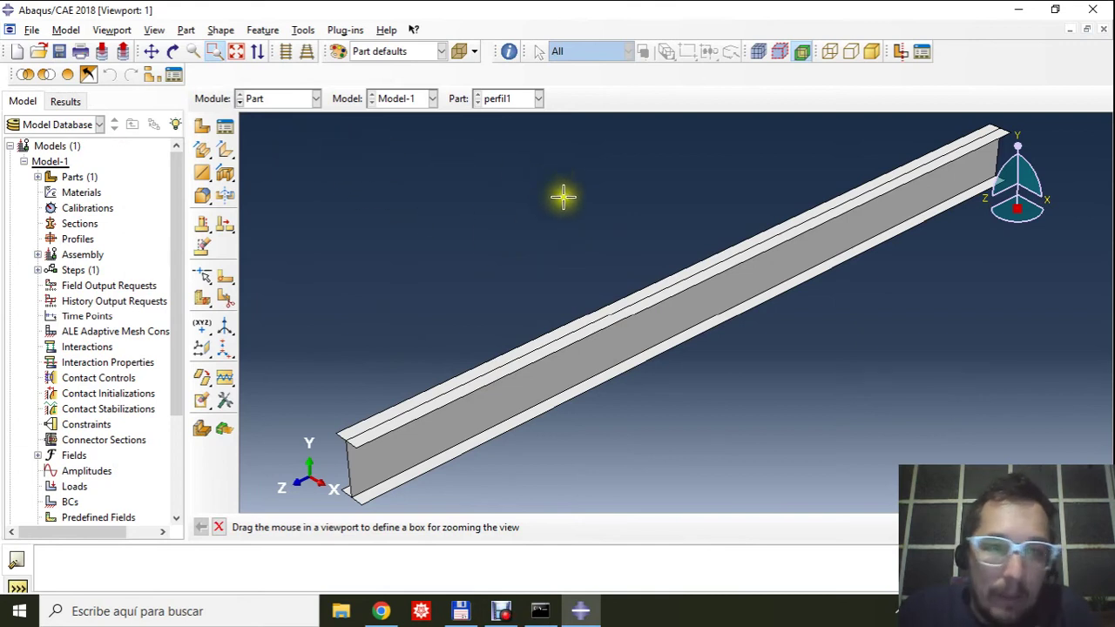
scroll(604, 241, down, 1)
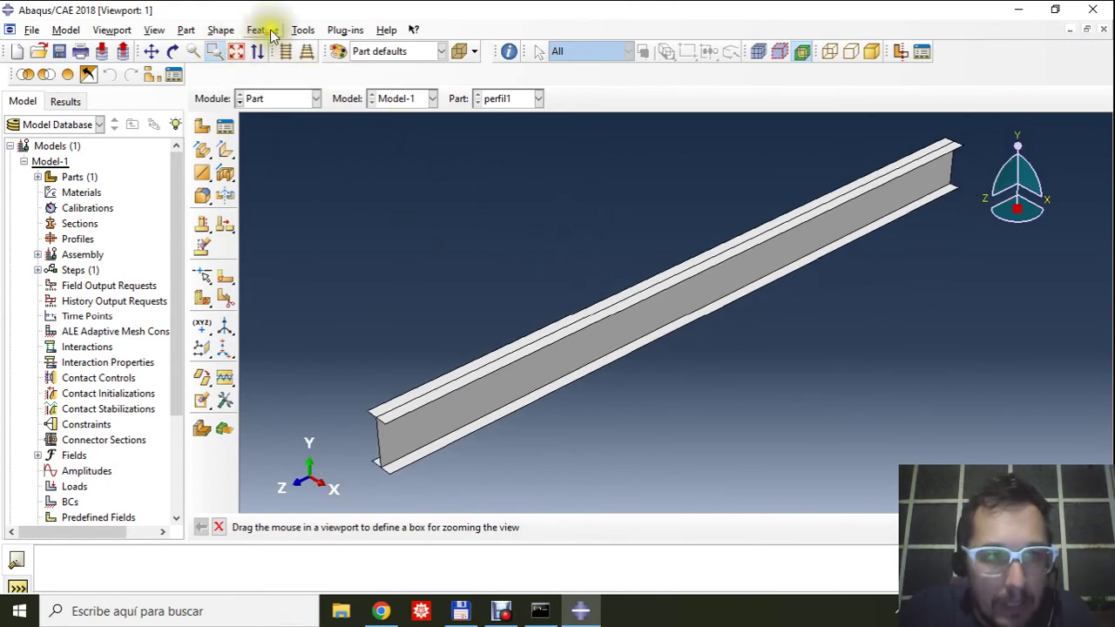
click(186, 29)
click(188, 33)
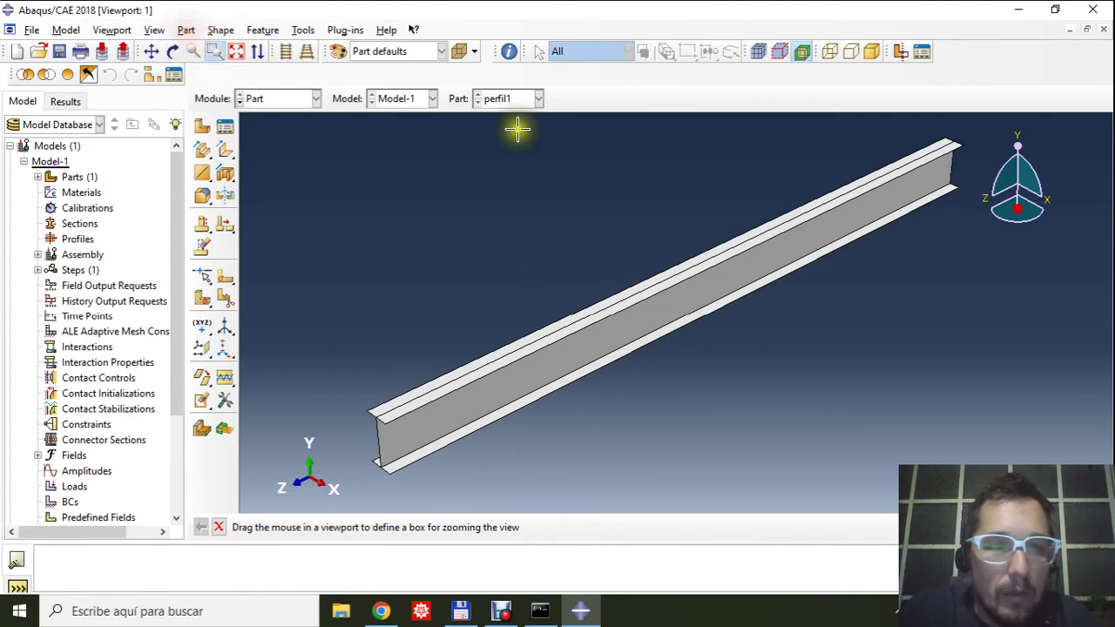
click(503, 100)
click(501, 111)
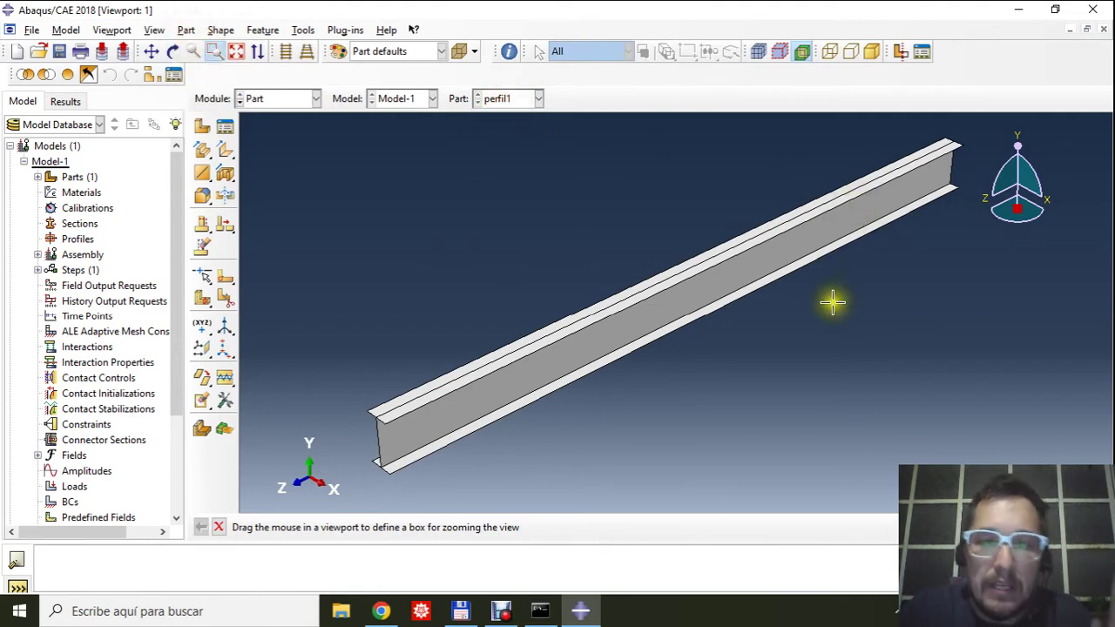
Switch to the Property module for the perfil1 part.
click(296, 101)
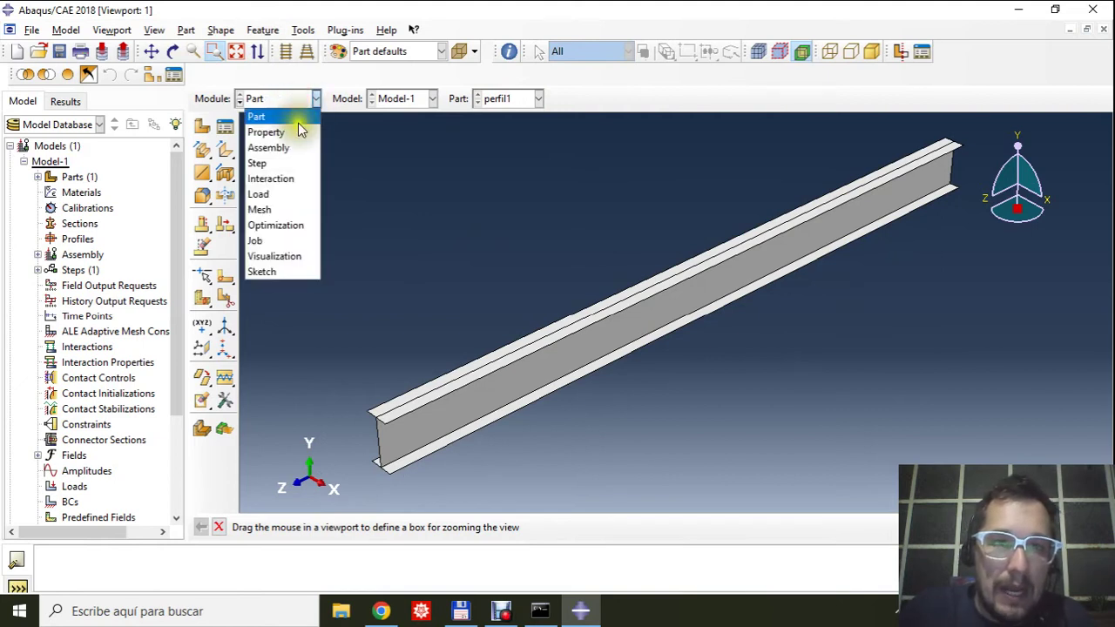
click(289, 132)
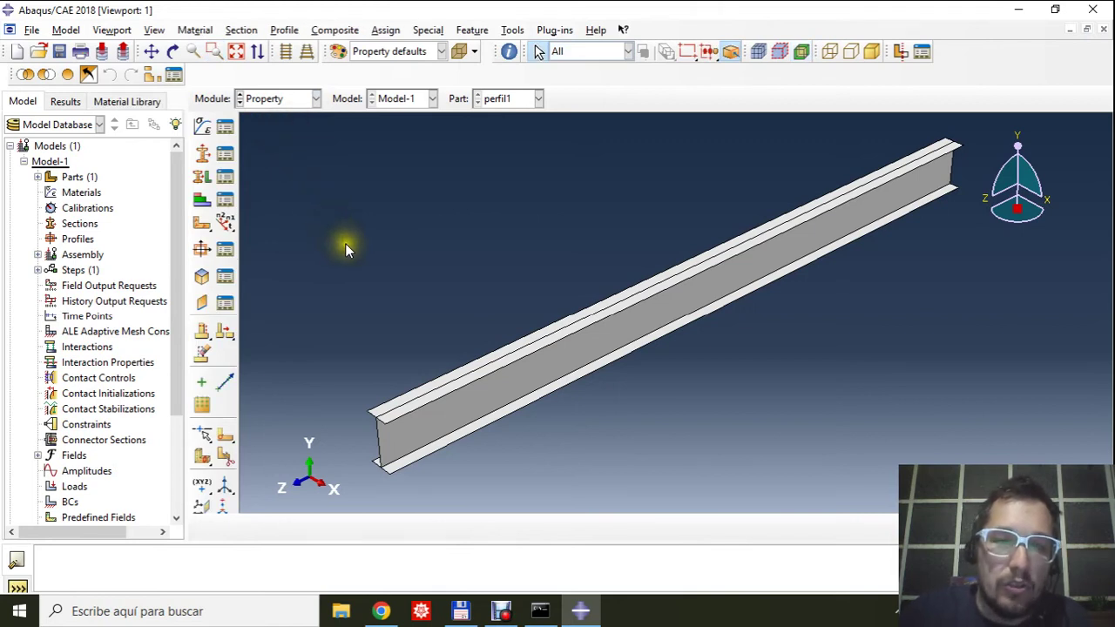
Create a new material and name it acero.
click(225, 128)
drag(157, 92, 458, 150)
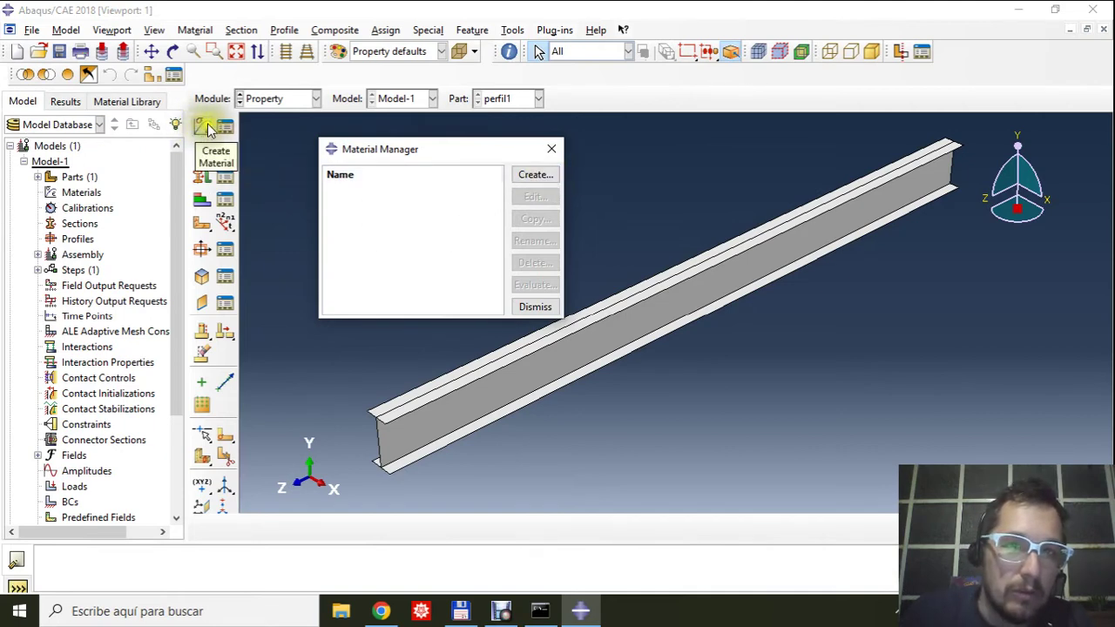
click(535, 174)
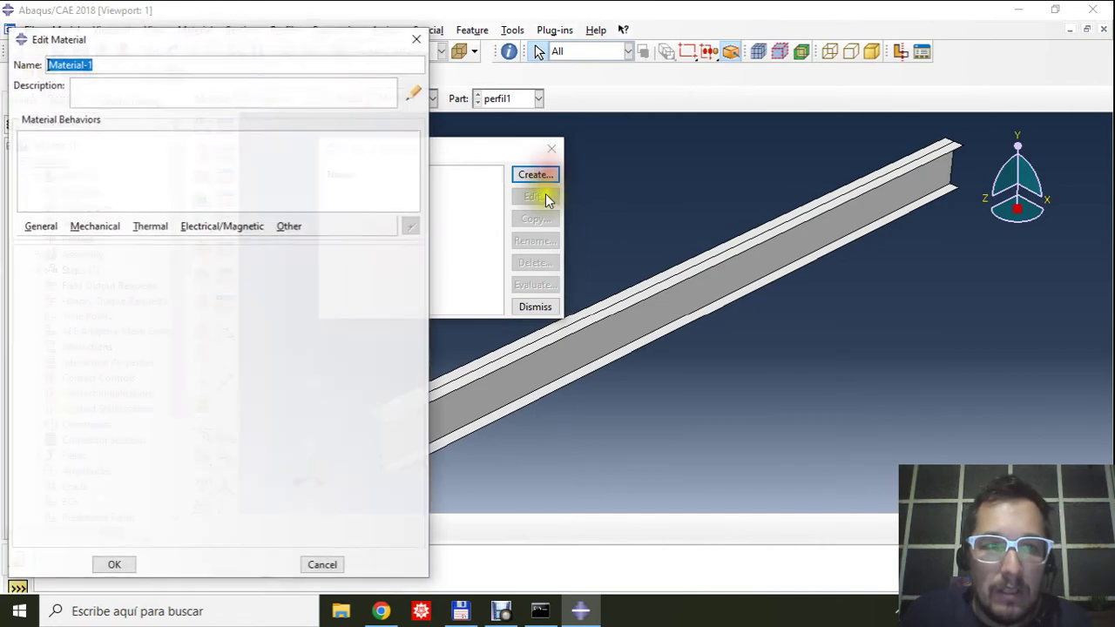
text(acero)
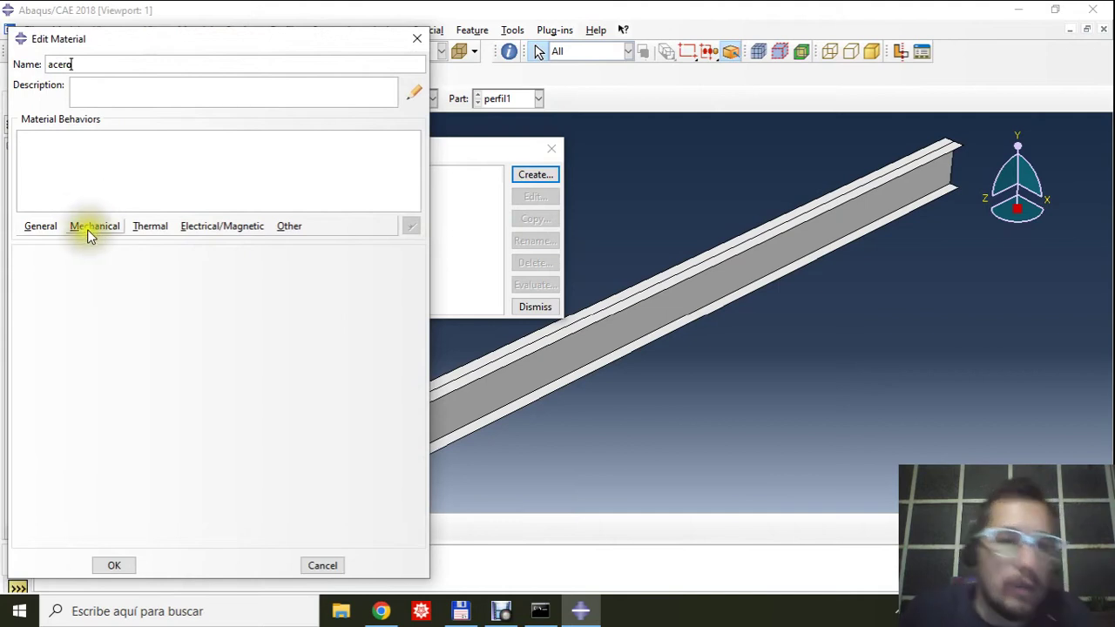
click(49, 229)
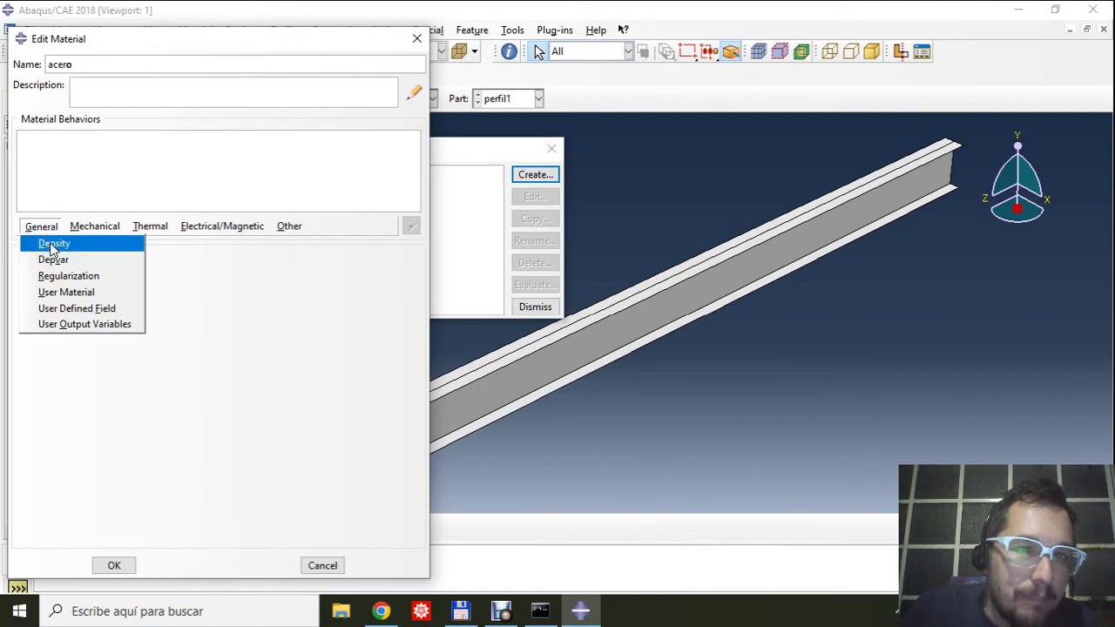
mouse_move(75, 224)
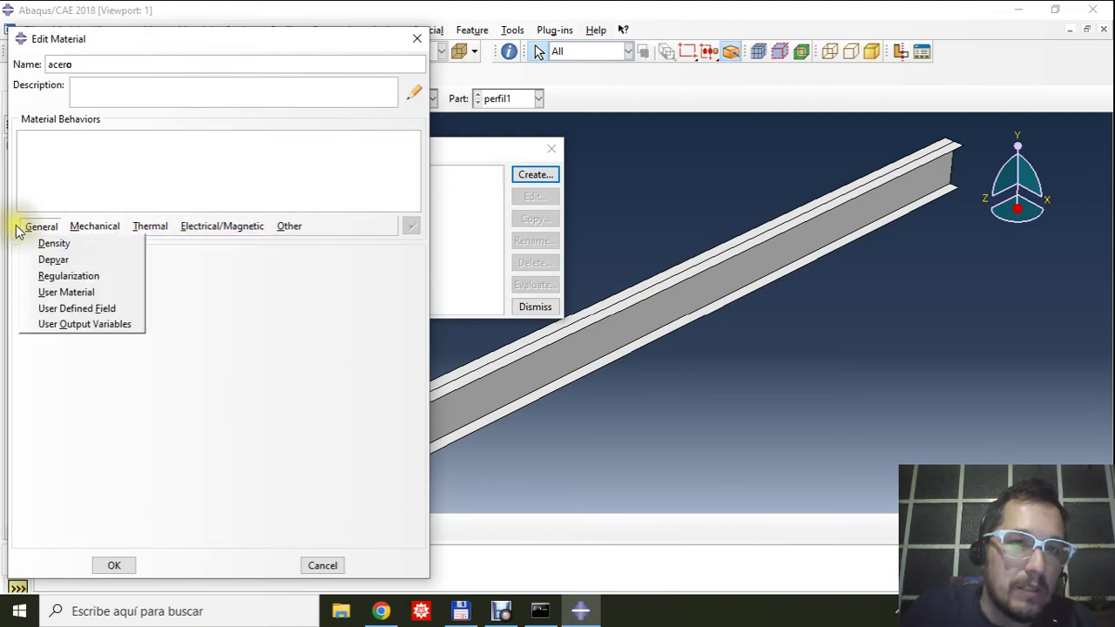
click(101, 185)
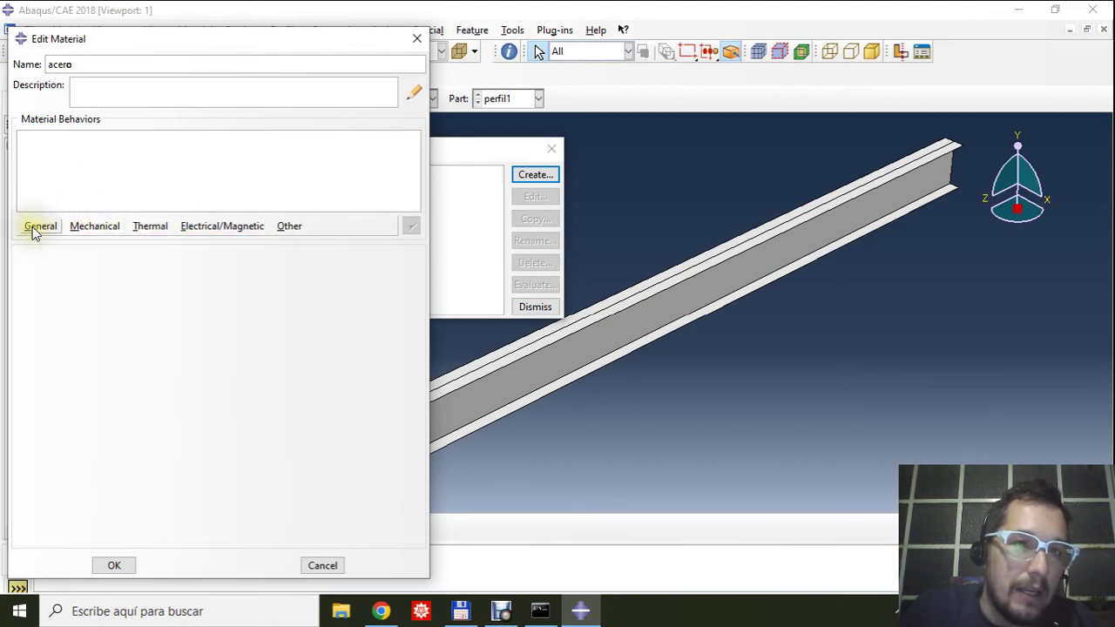
Add isotropic elastic behavior to the acero material with a Young's modulus of 210000 and a Poisson's ratio of 0.3.
click(95, 225)
mouse_move(135, 244)
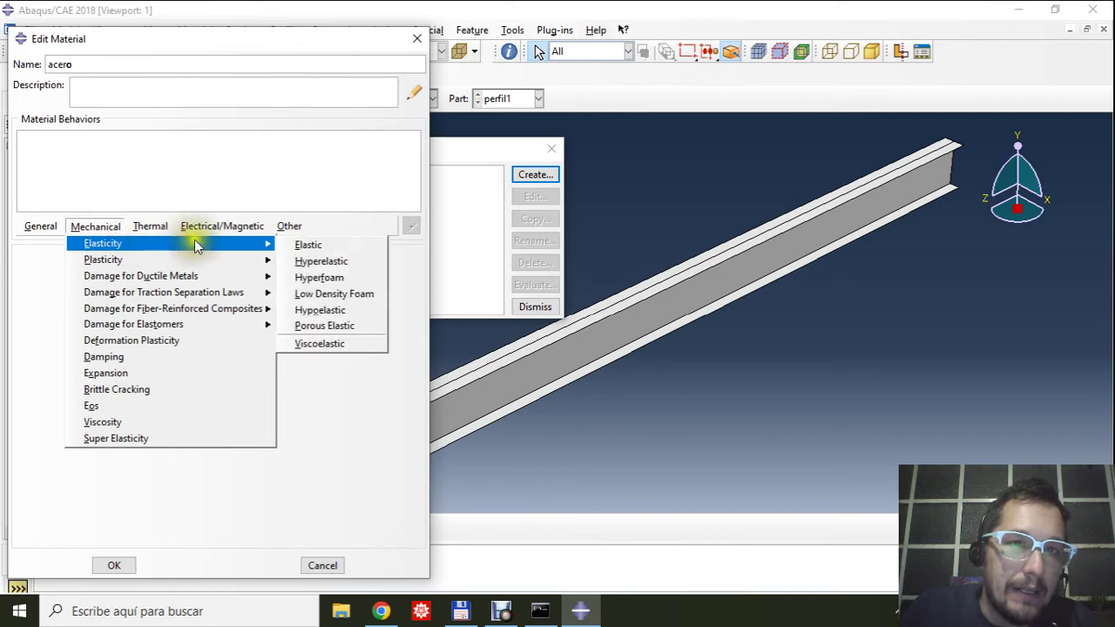
click(296, 242)
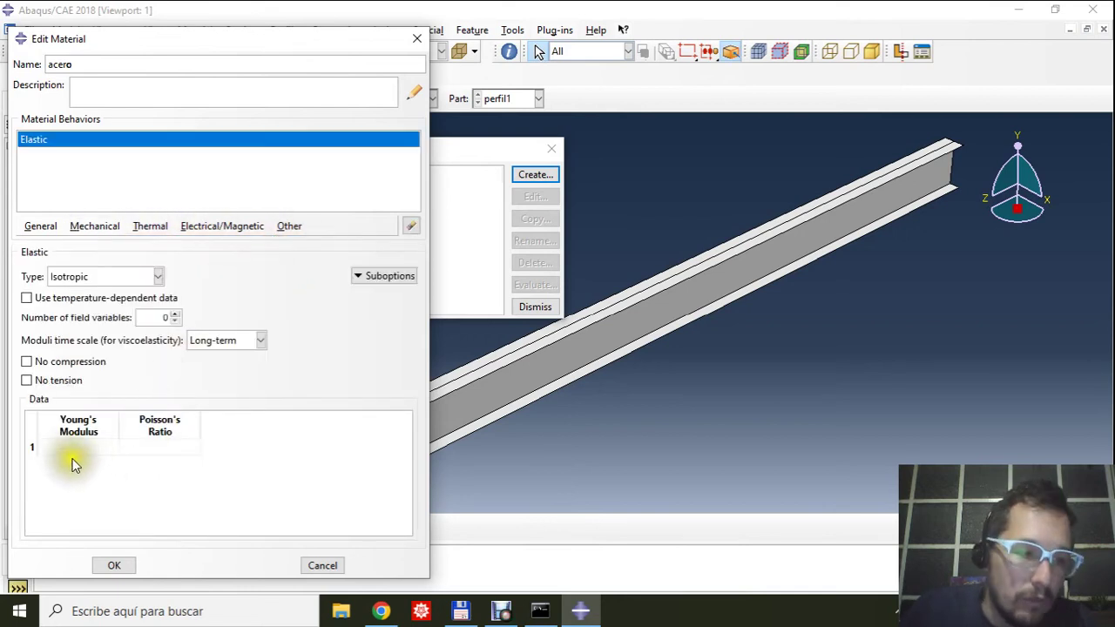
click(158, 446)
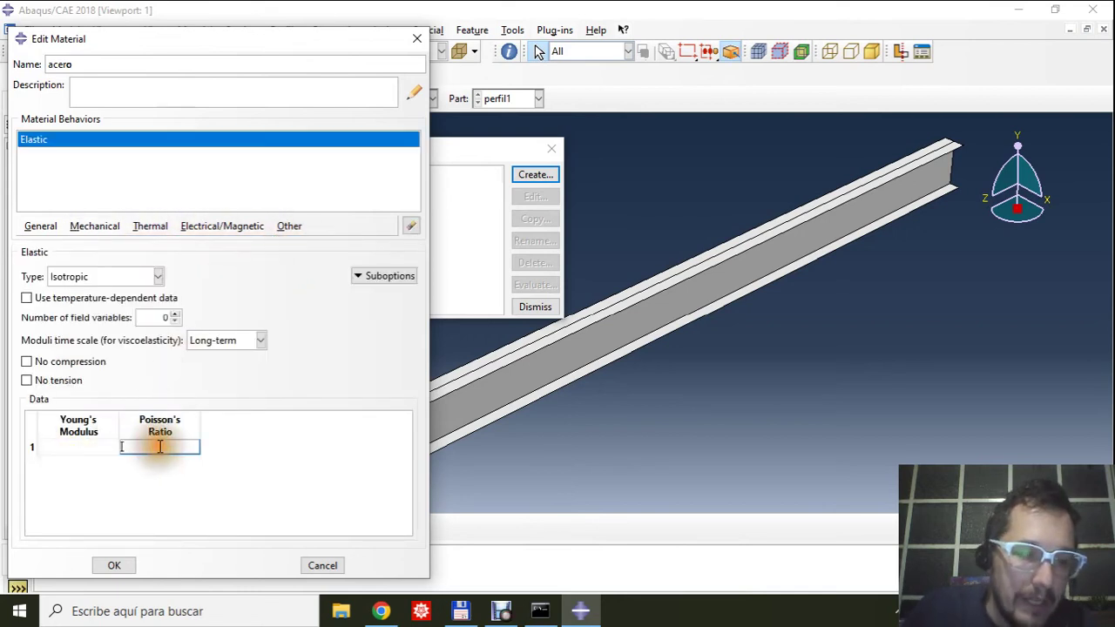
text(0.3)
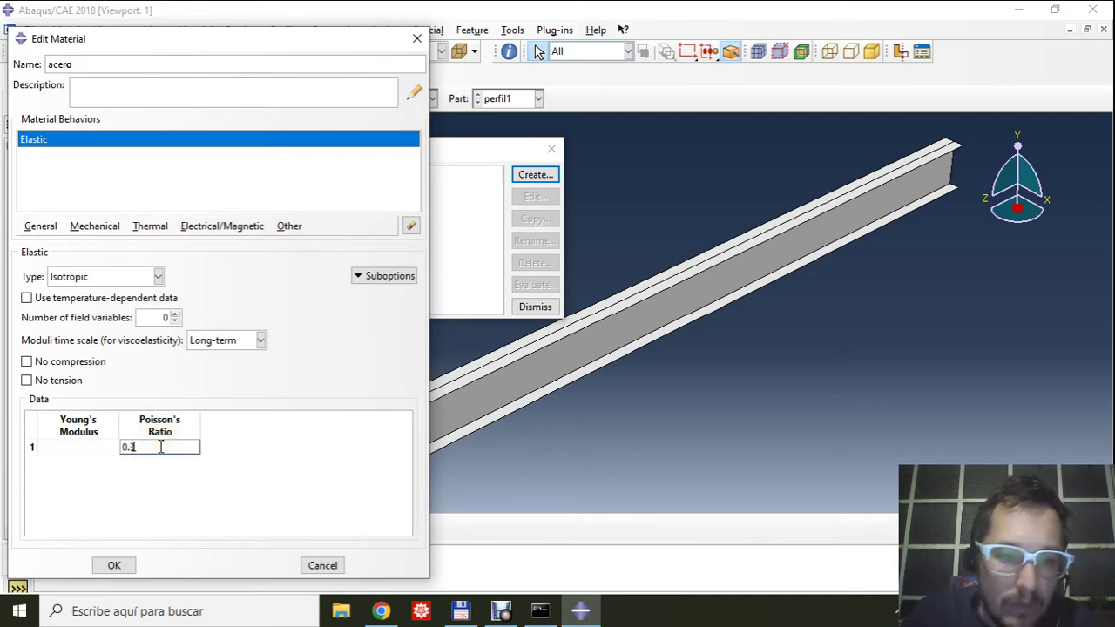
click(74, 452)
text(2)
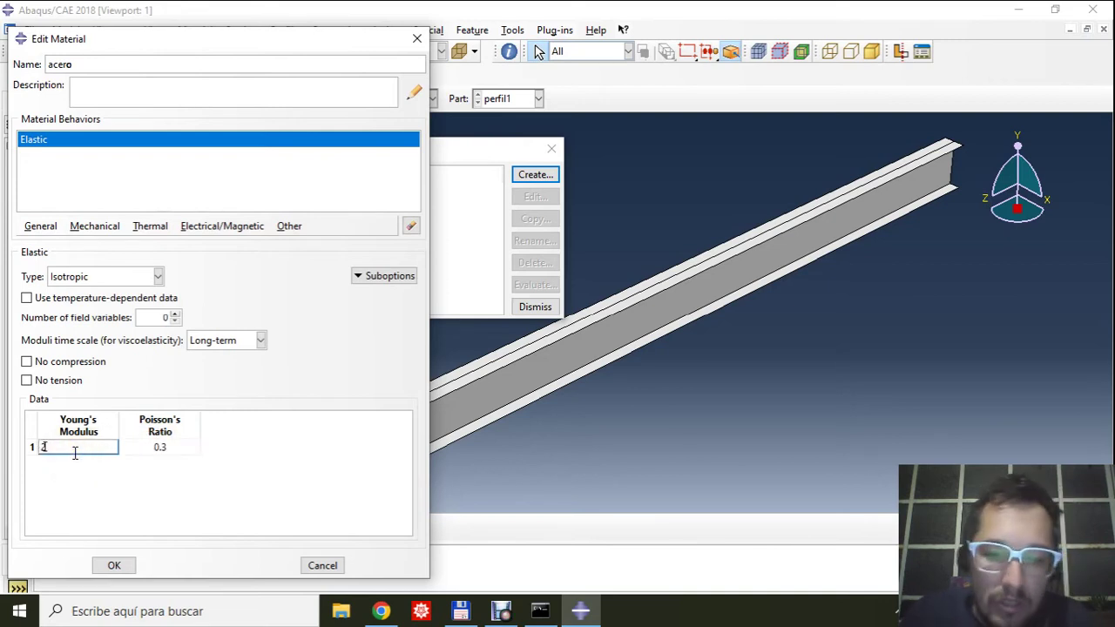
text(10000)
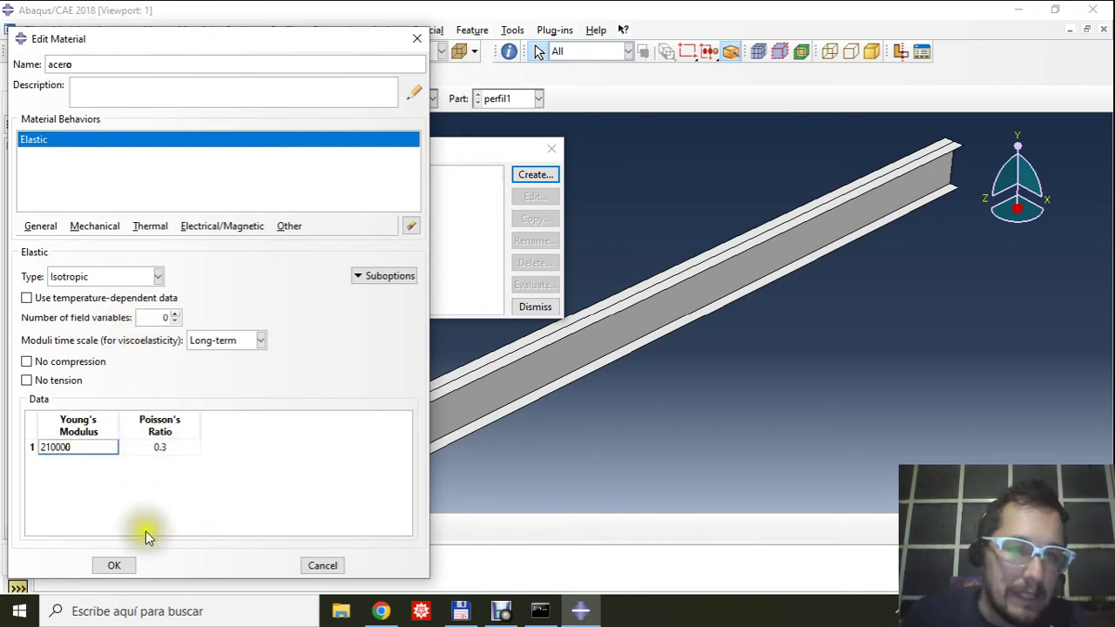
Add a density behavior to acero and copy the density value 7.85E-09 from the material text file on the desktop.
click(42, 227)
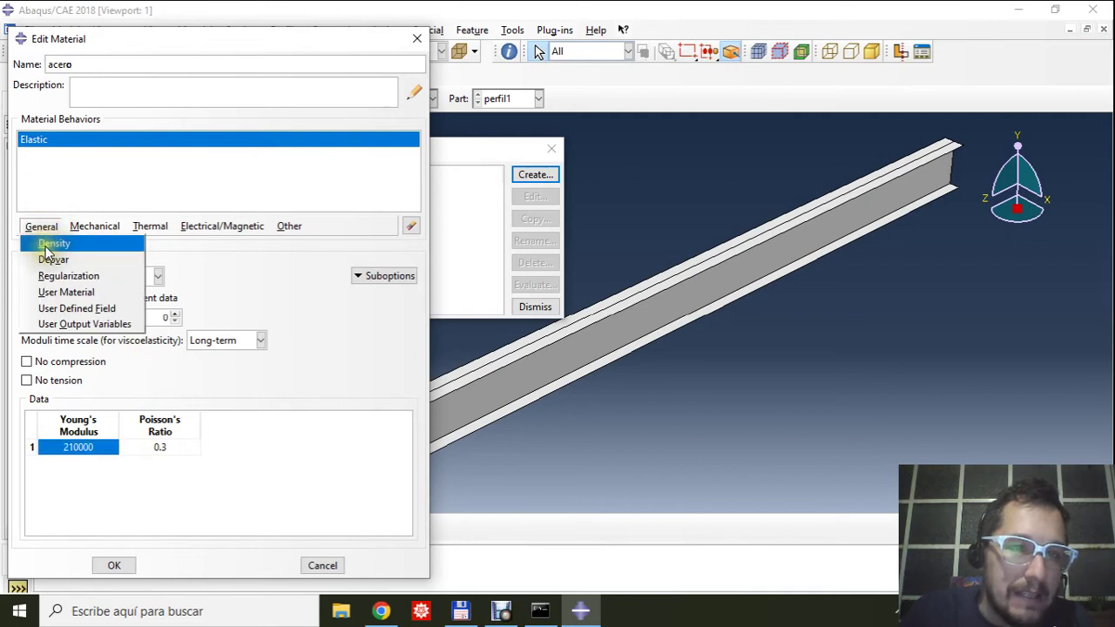
click(50, 245)
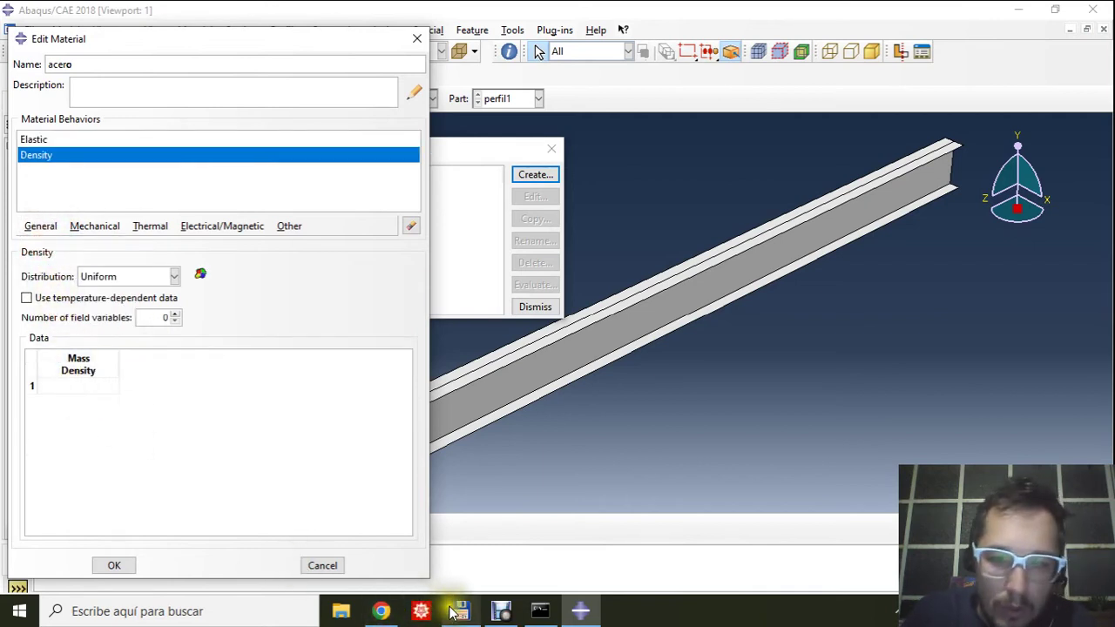
click(1024, 14)
click(723, 33)
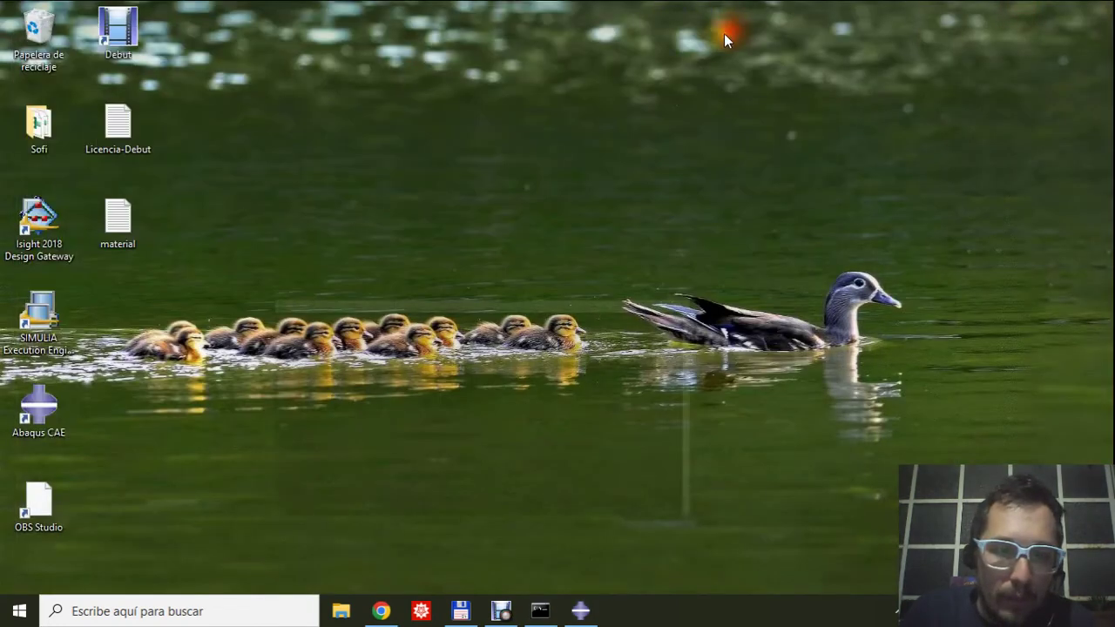
click(124, 221)
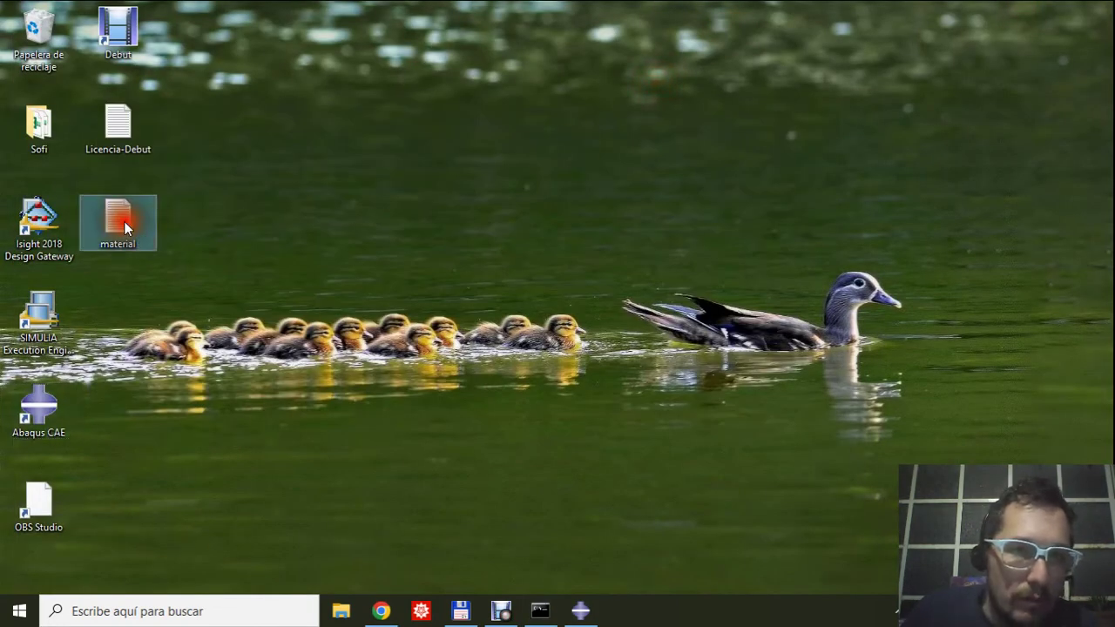
double_click(124, 221)
drag(531, 140, 472, 141)
key(ctrl+c)
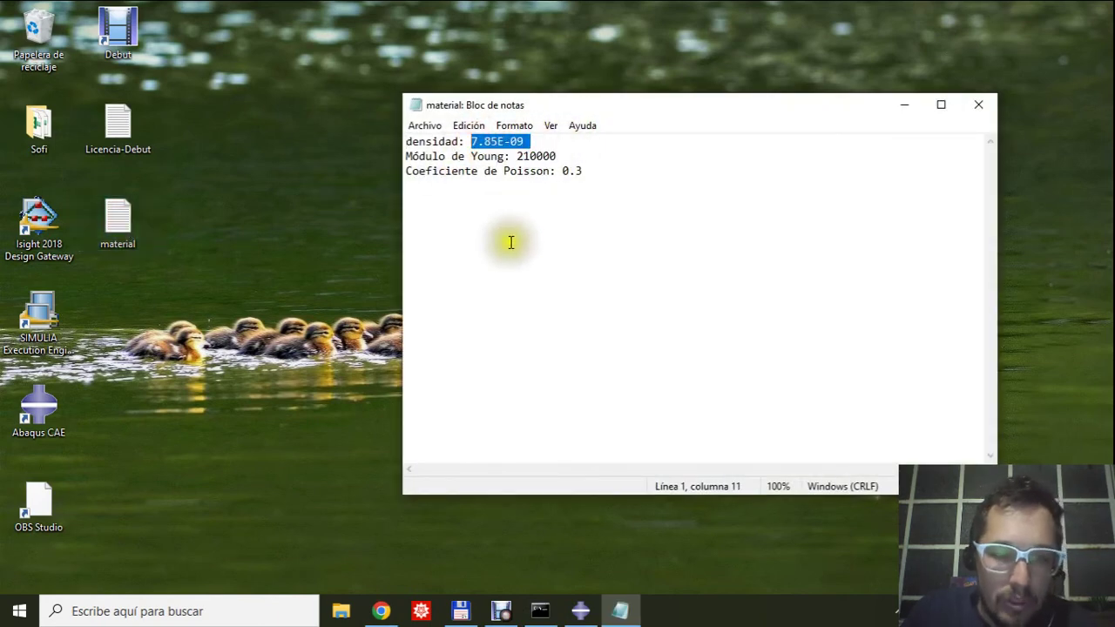
Switch back to Abaqus/CAE, set the uniform mass density to 7.85E-09 and save the acero material.
click(577, 612)
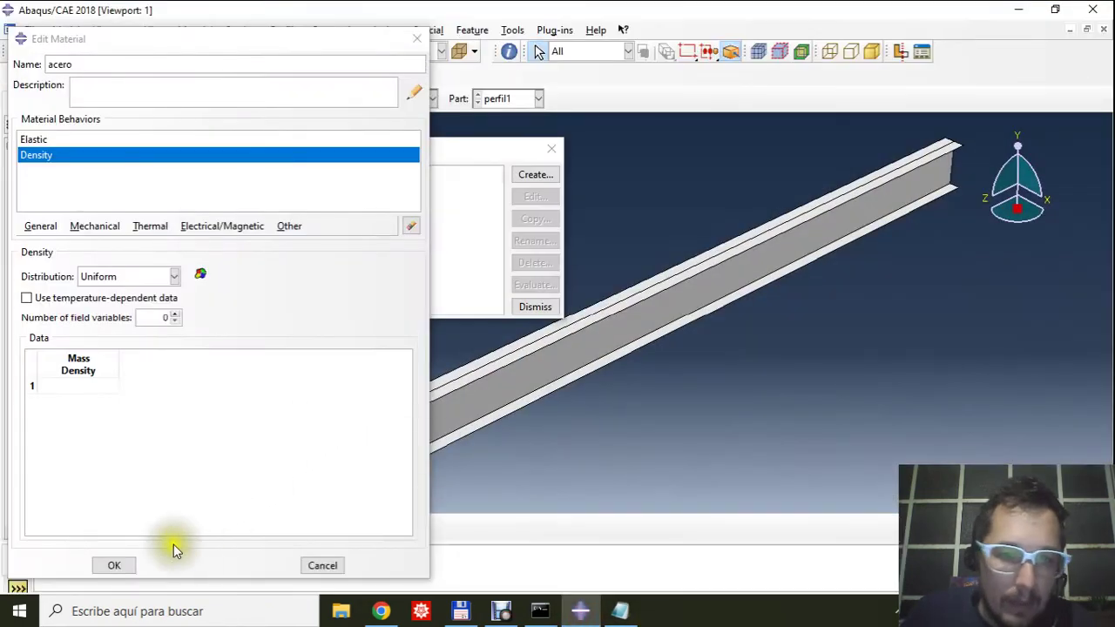
click(68, 386)
key(ctrl+v)
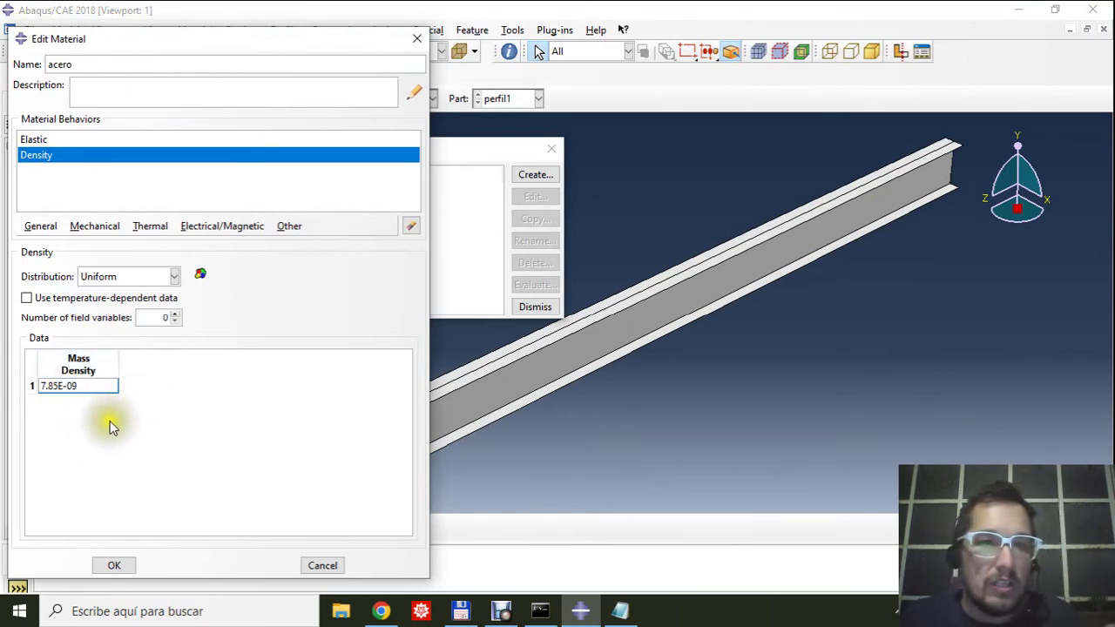
click(280, 440)
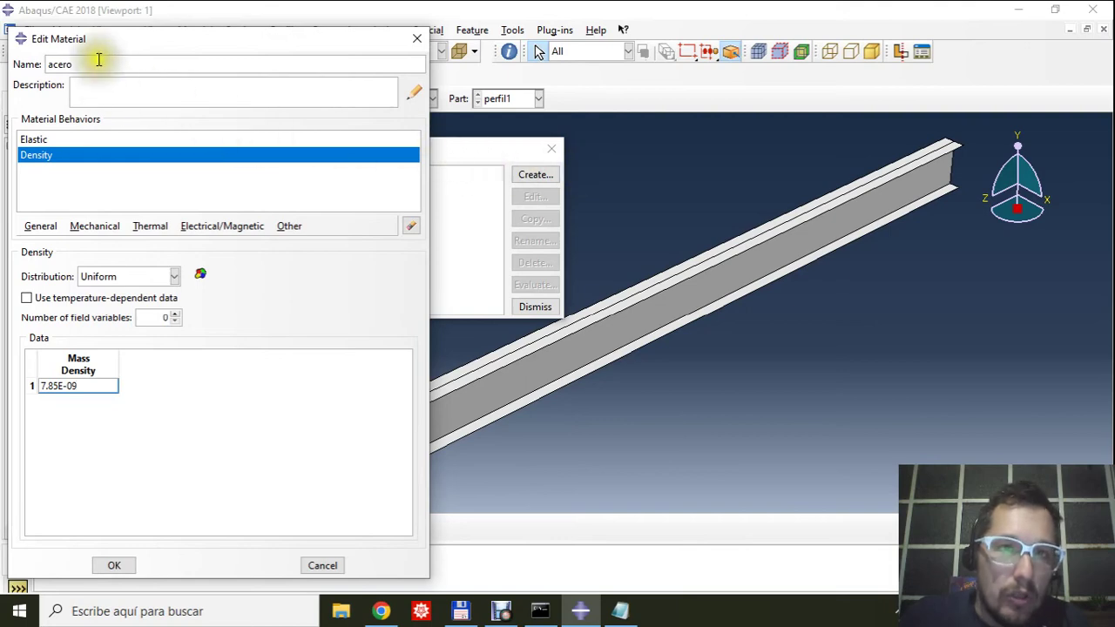
click(114, 565)
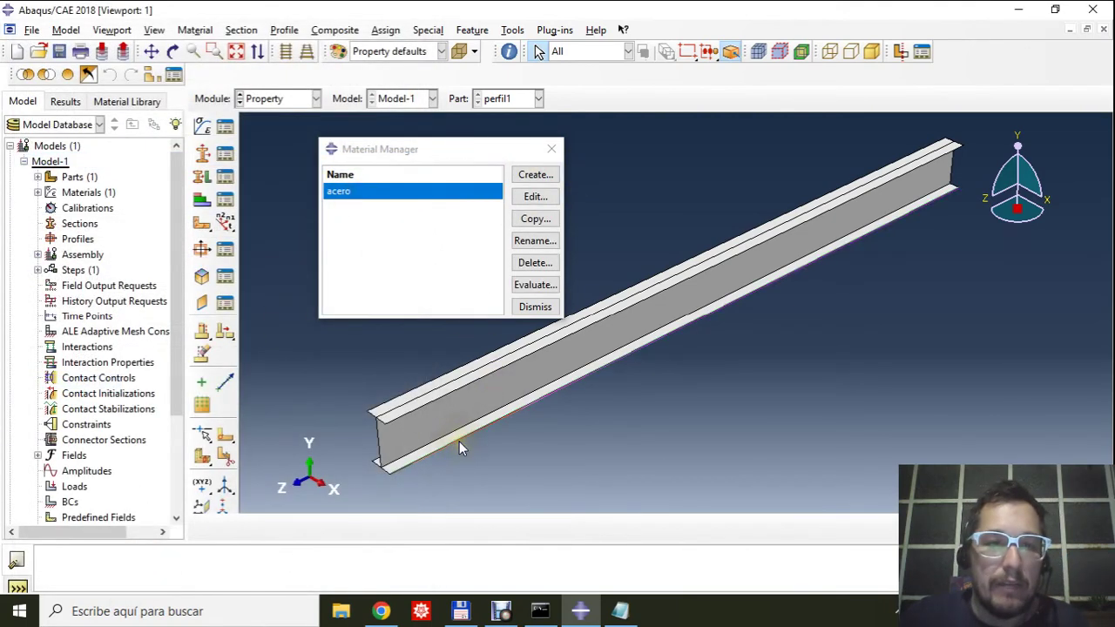
Reopen the acero material to review its definition, leaving it unedited, and close the material manager.
click(384, 192)
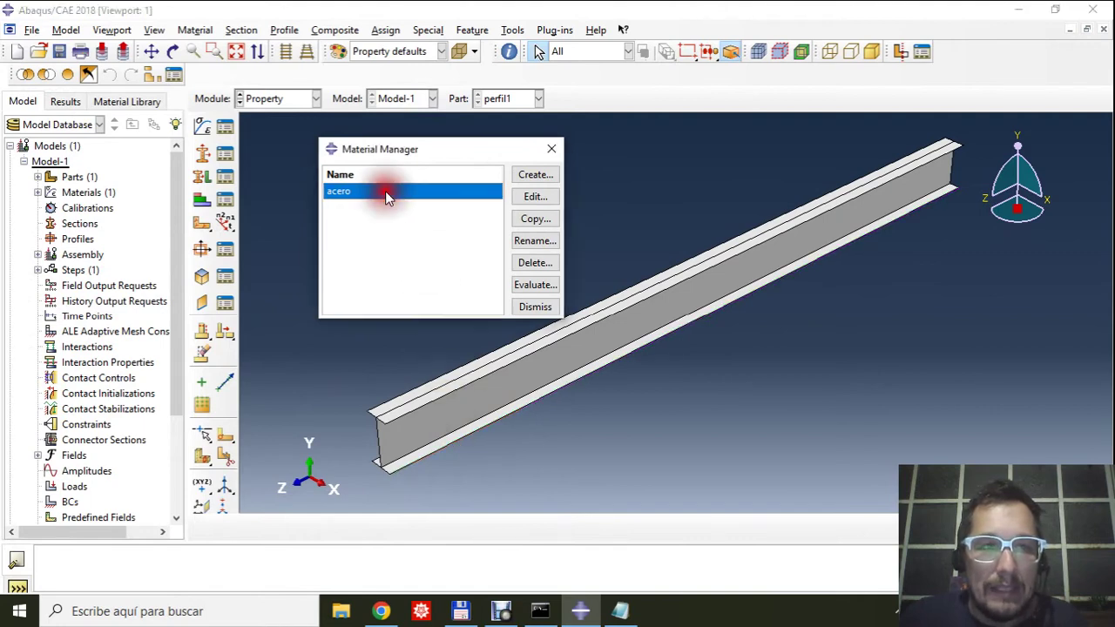
double_click(385, 191)
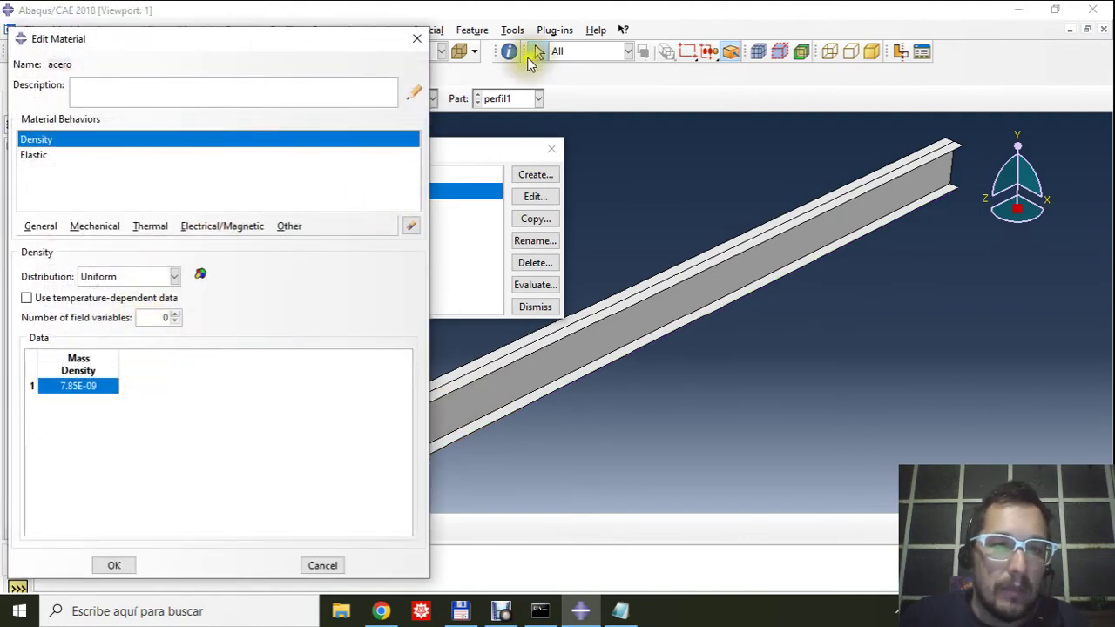
click(417, 38)
click(552, 149)
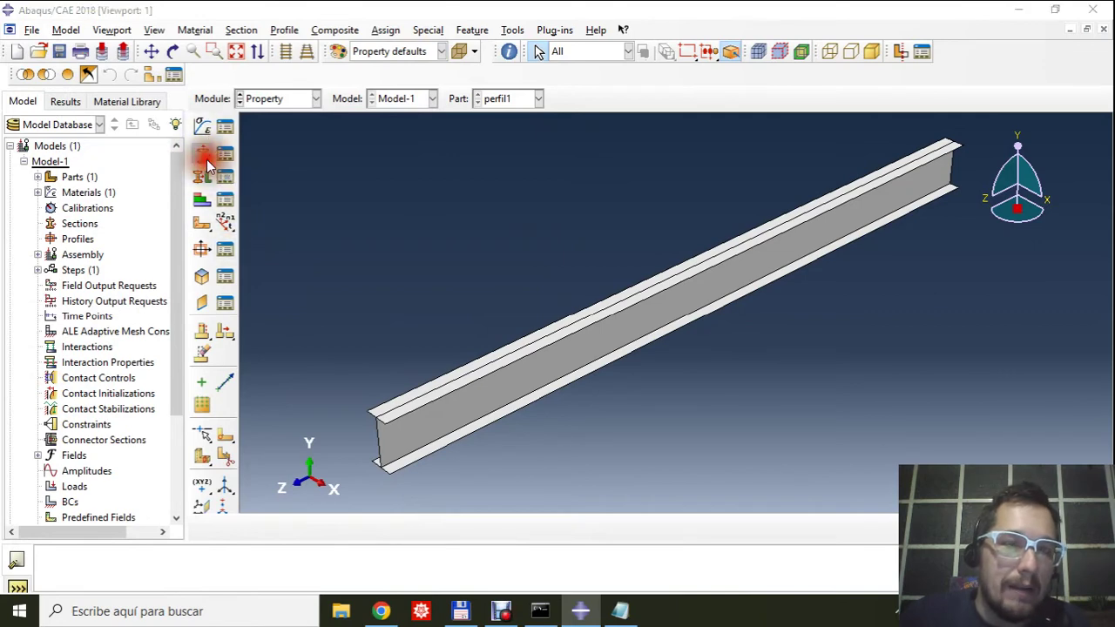
Create a homogeneous shell section named sec1.
click(207, 159)
drag(149, 163, 581, 180)
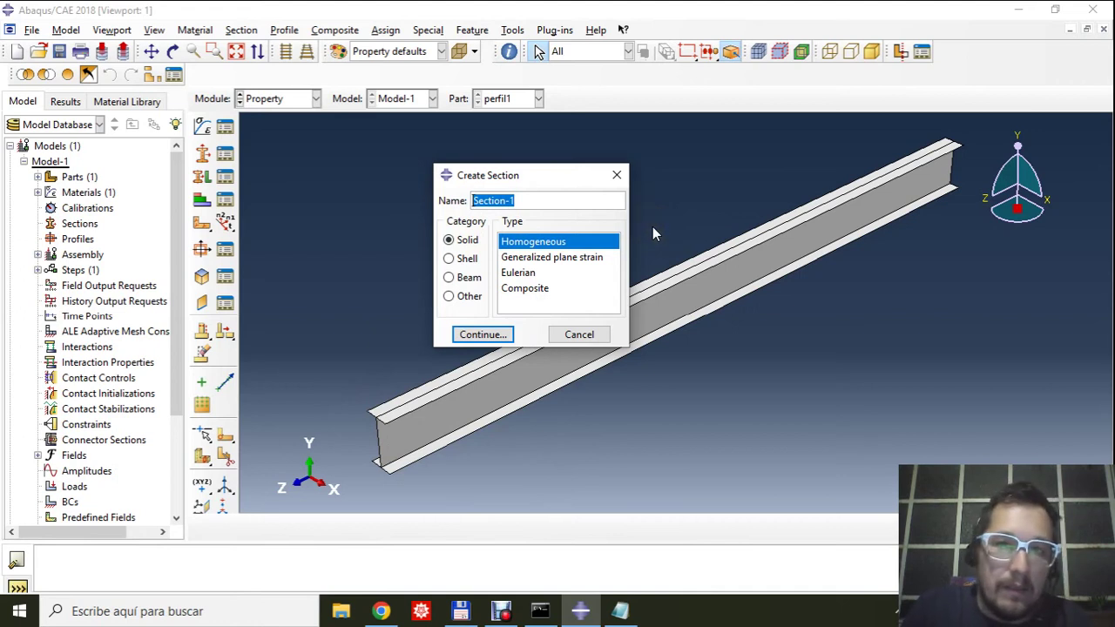
text(sec1)
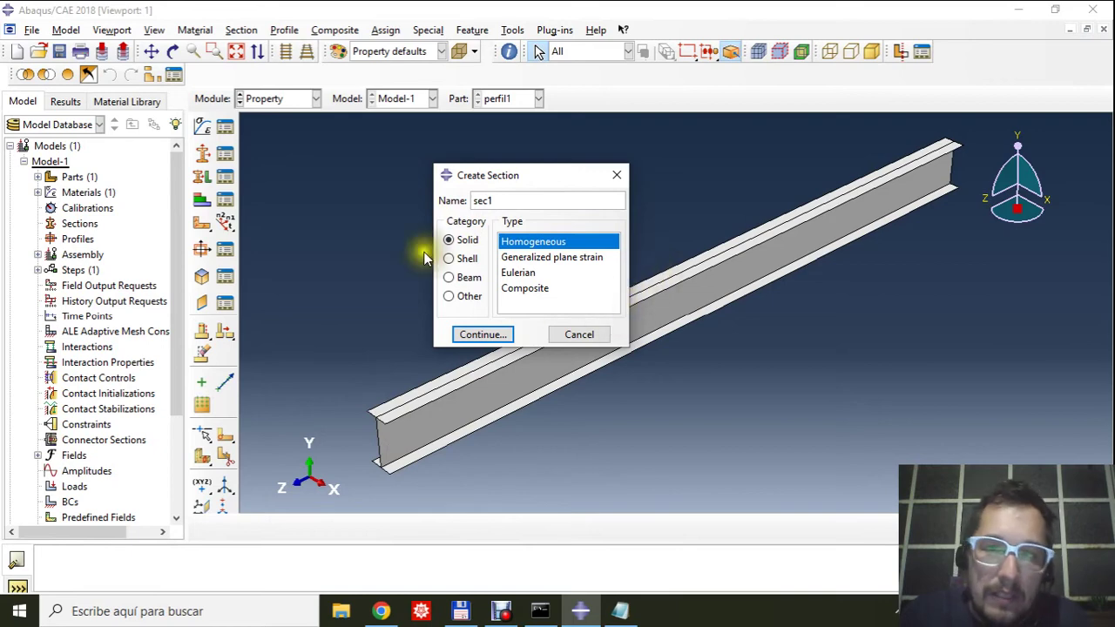
click(453, 259)
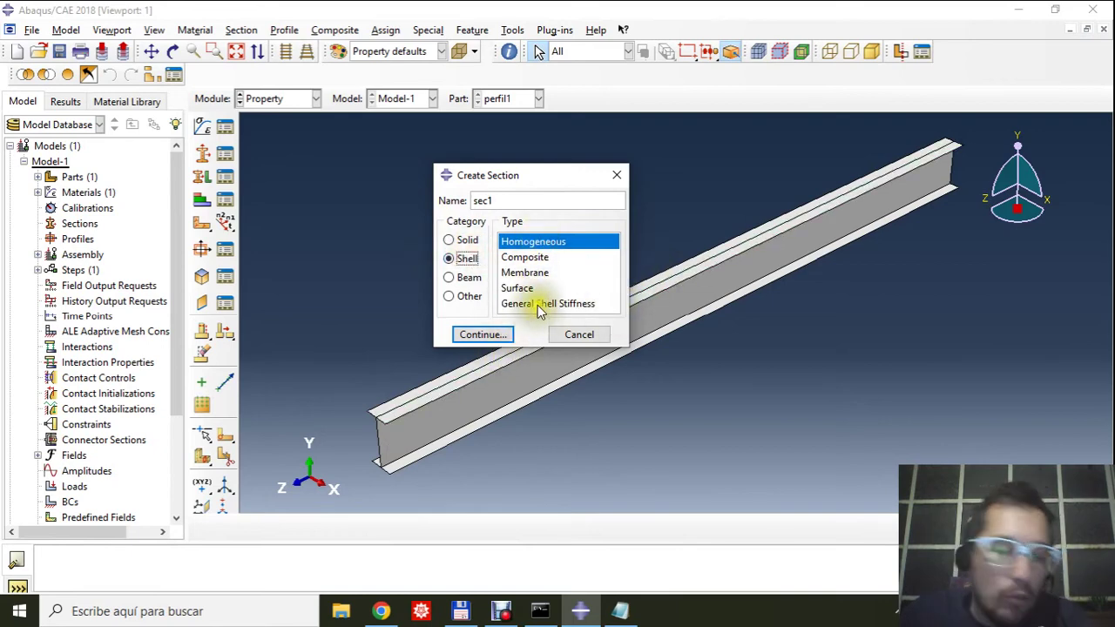
click(491, 334)
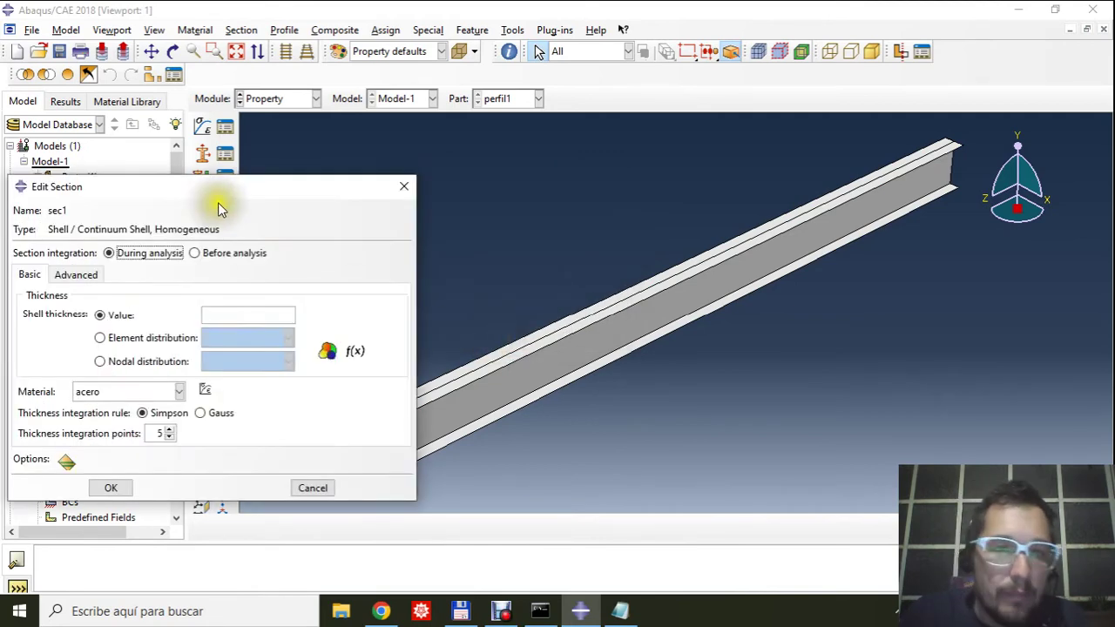
Define sec1 with a shell thickness of 7.5, the acero material and section integration during analysis.
drag(292, 199, 580, 191)
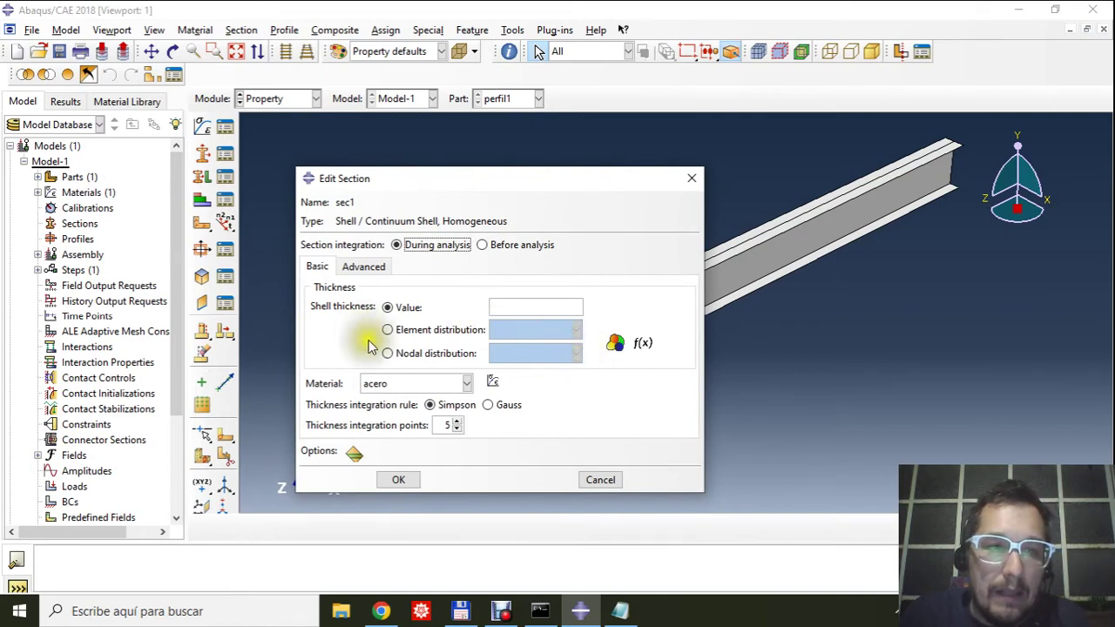
click(511, 306)
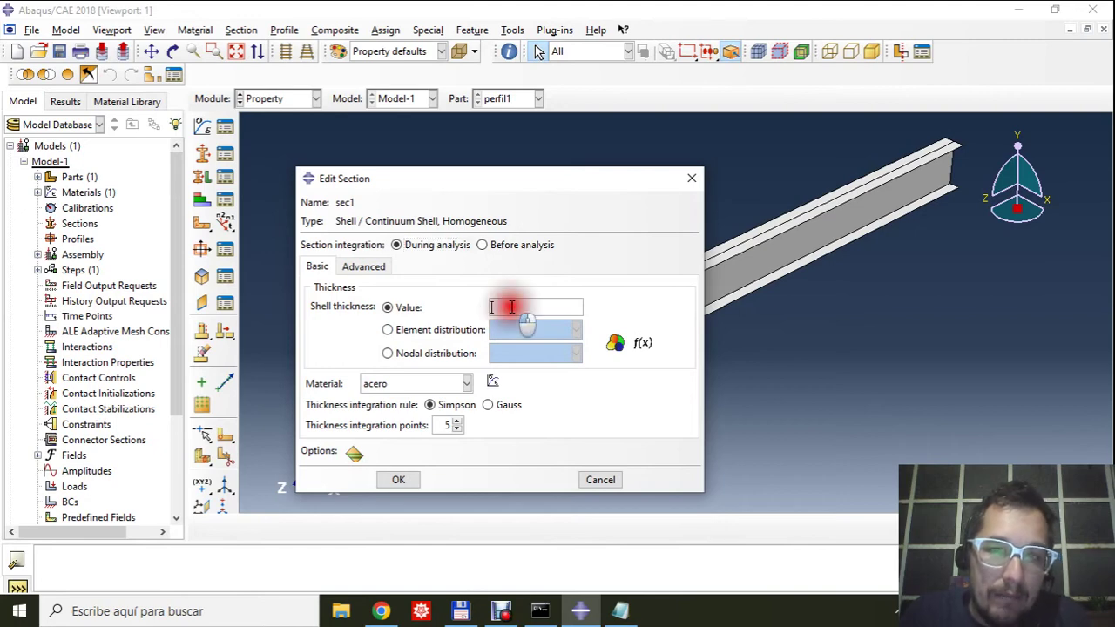
text(7)
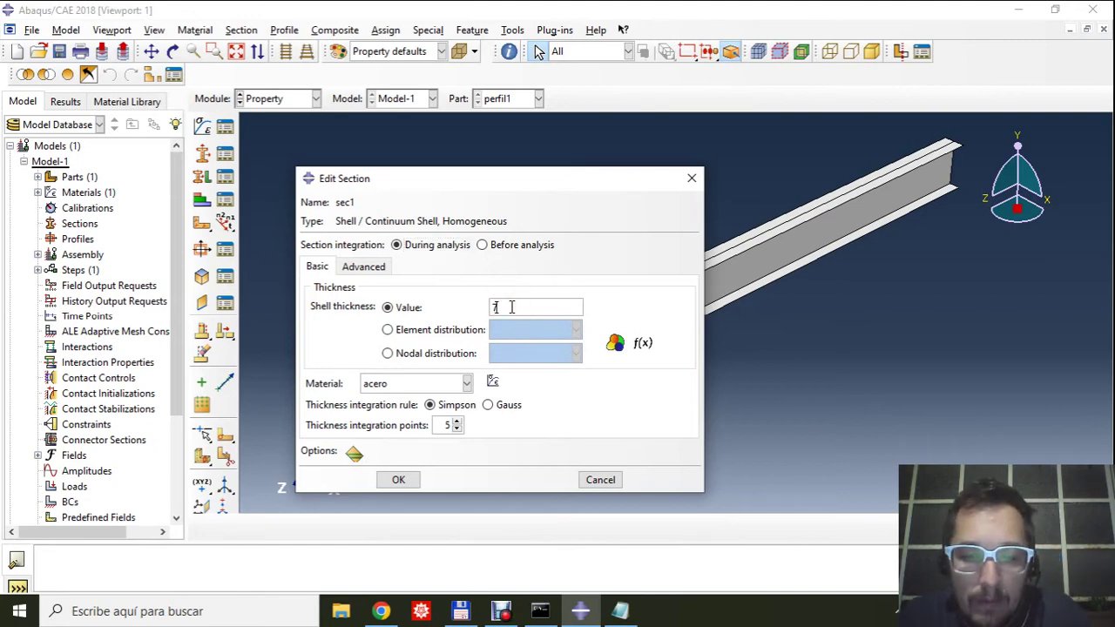
text(.5)
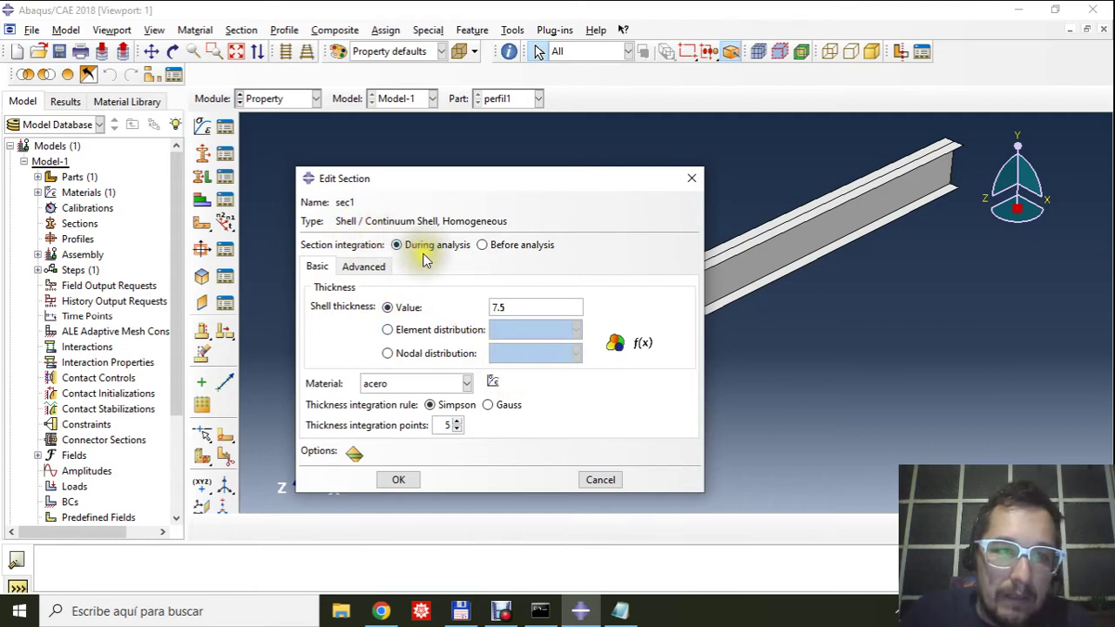
click(510, 246)
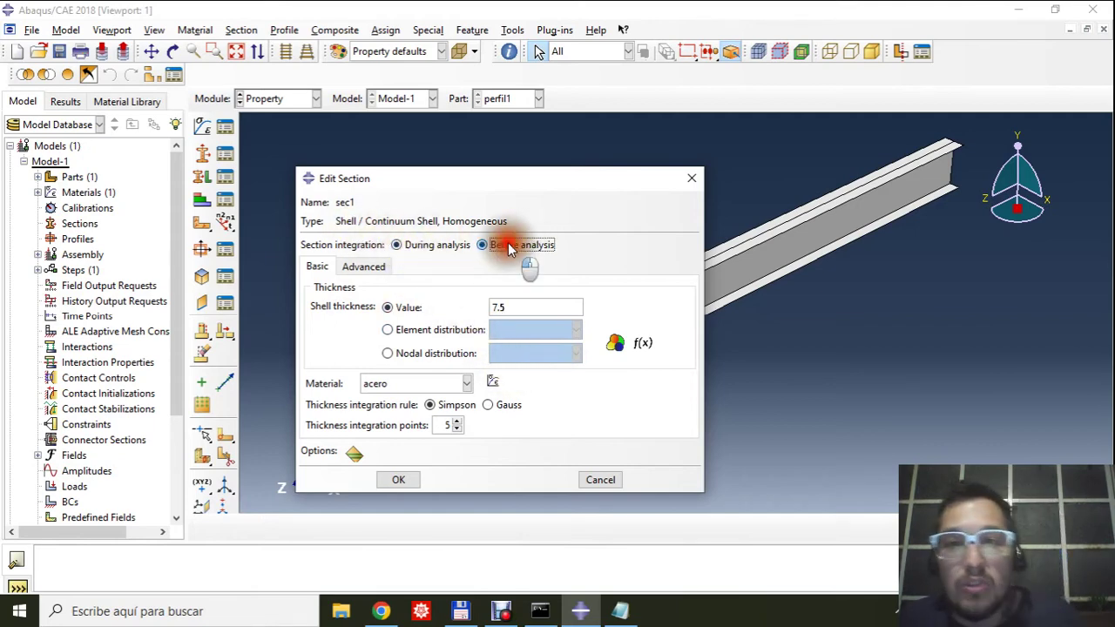
click(415, 244)
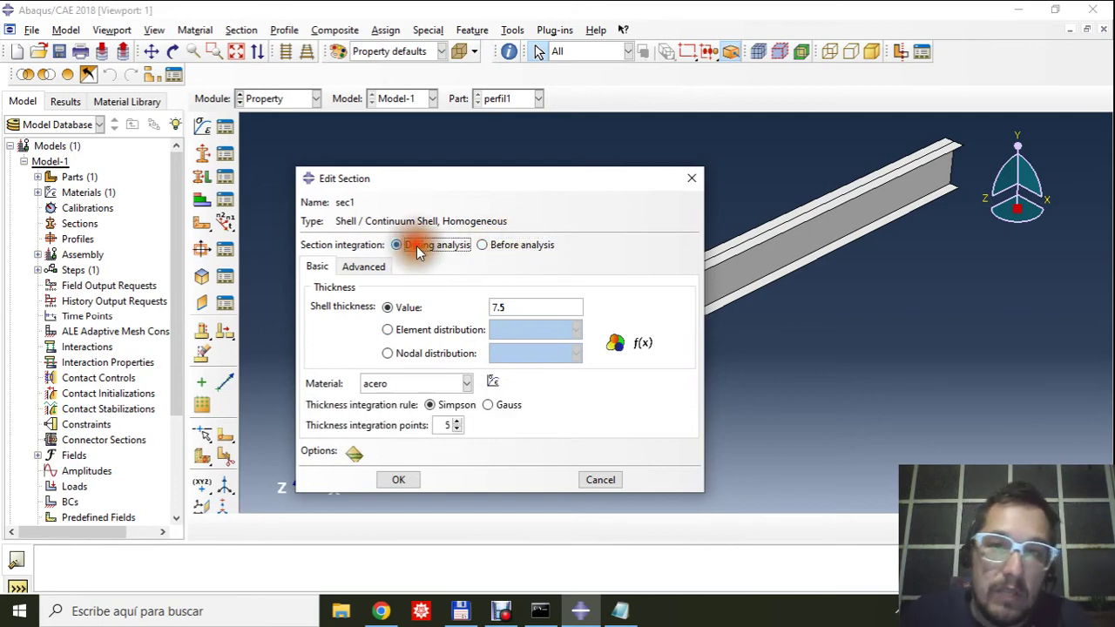
click(405, 489)
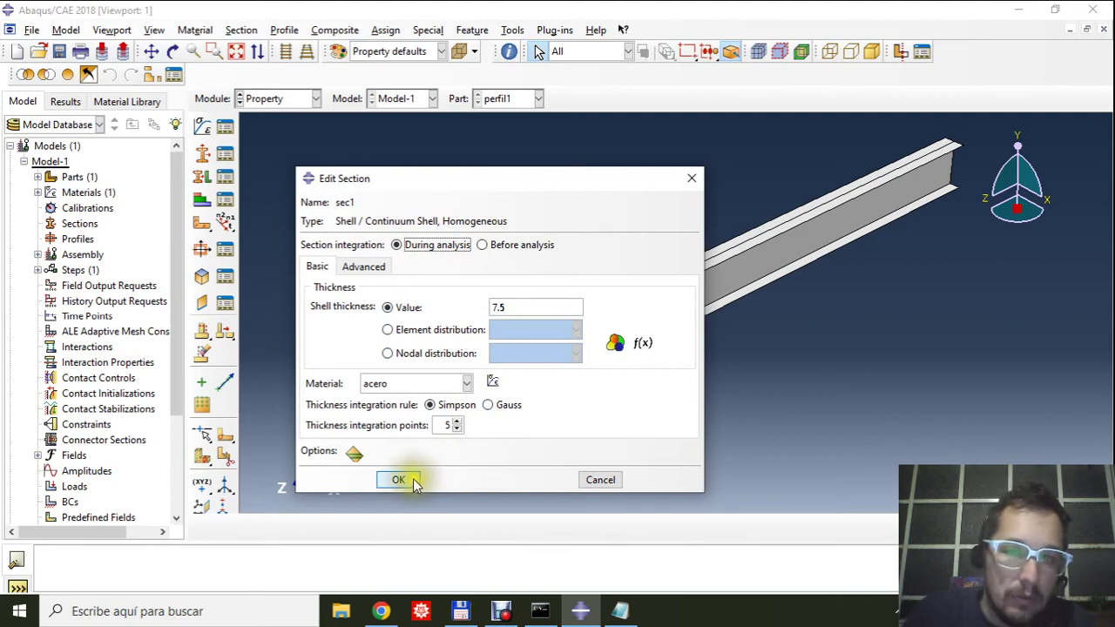
Save the sec1 section definition, check its entry in the section manager and close the manager.
click(412, 478)
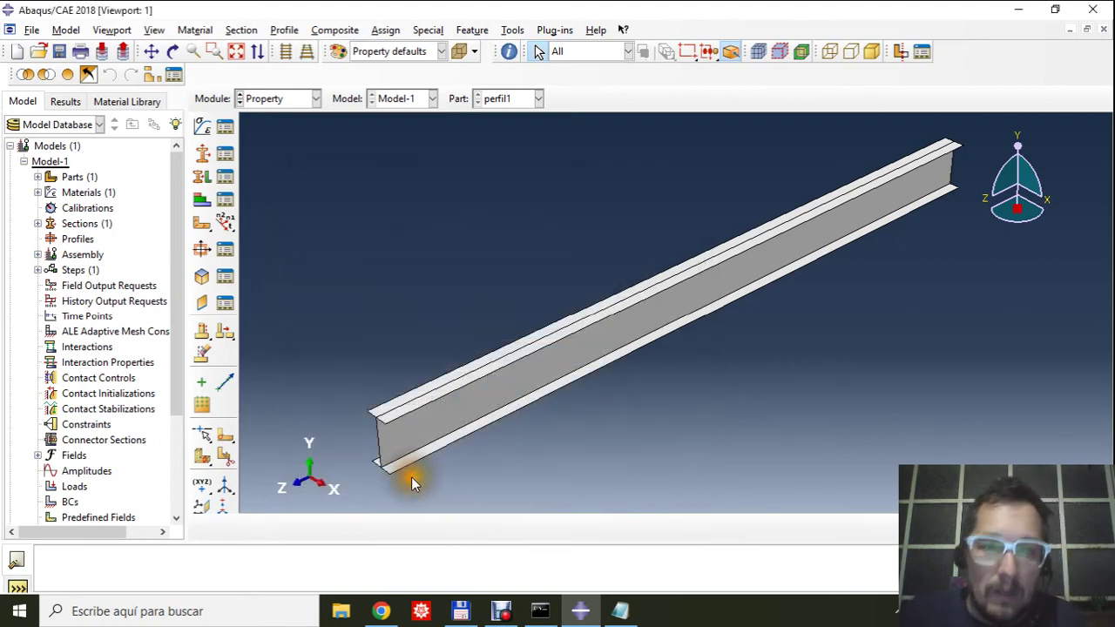
click(225, 153)
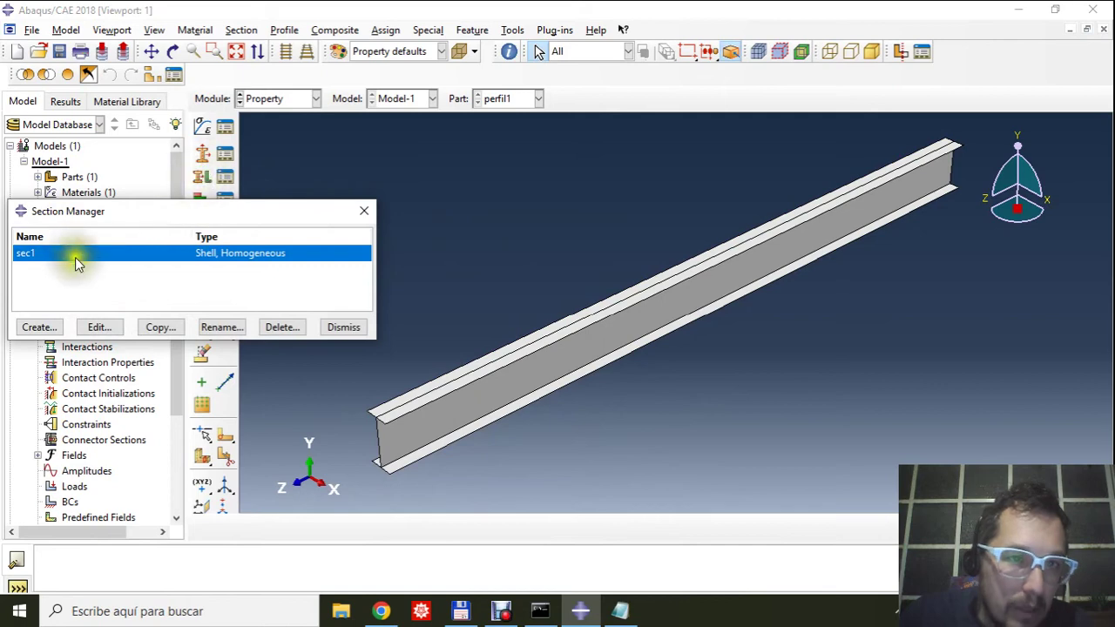
click(366, 211)
Assign sec1 to the whole perfil1 beam without creating a set, taking thickness from the section and using the middle surface offset.
click(202, 176)
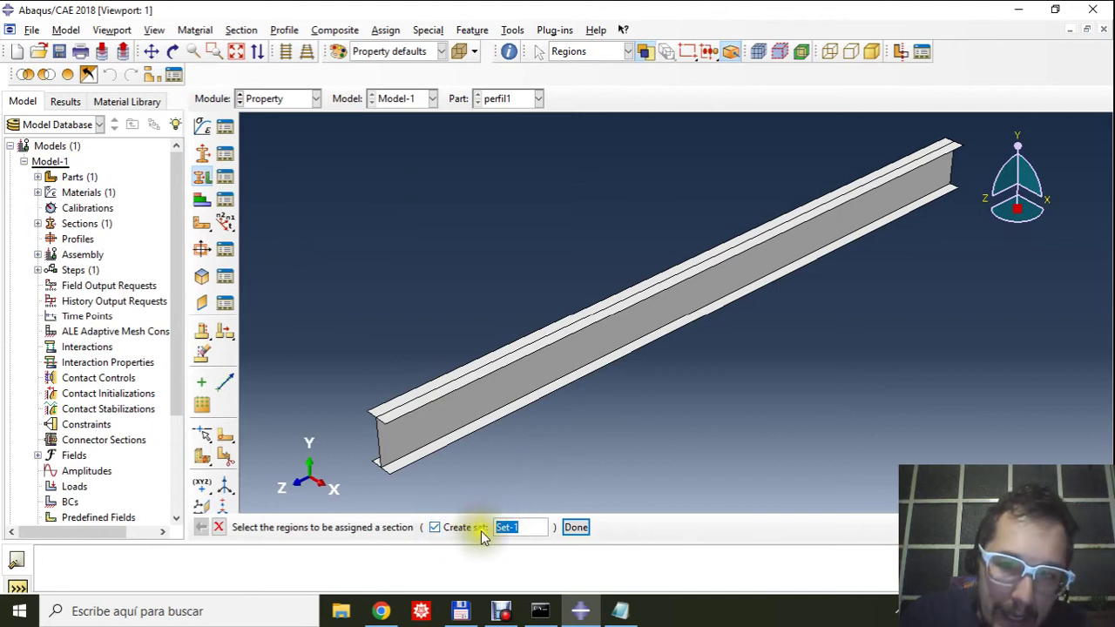
click(434, 527)
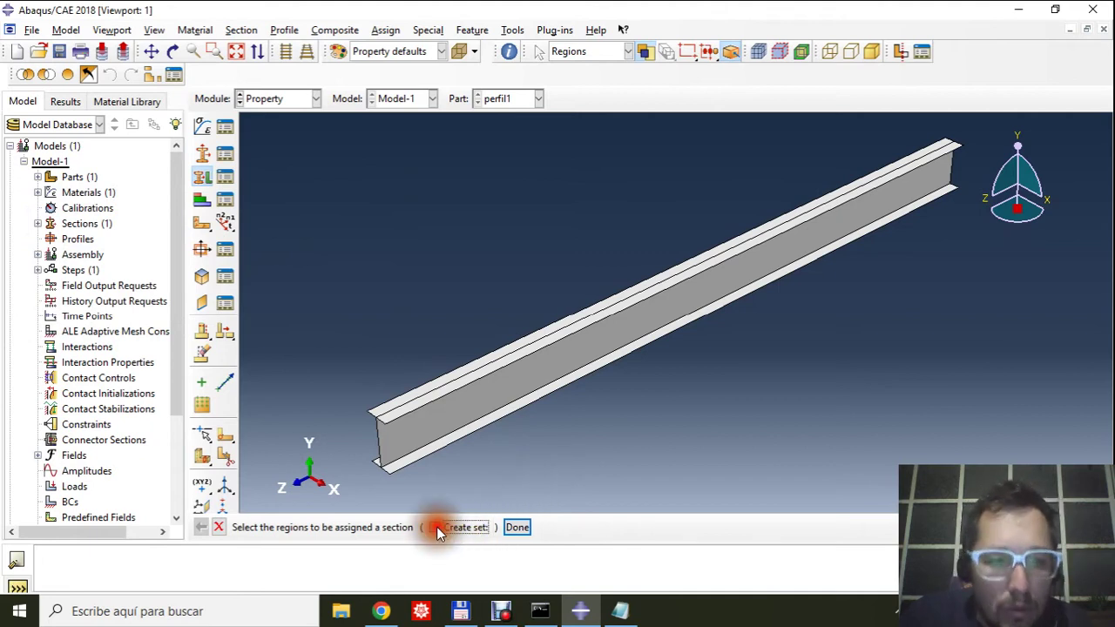
scroll(585, 435, up, 3)
drag(357, 174, 897, 490)
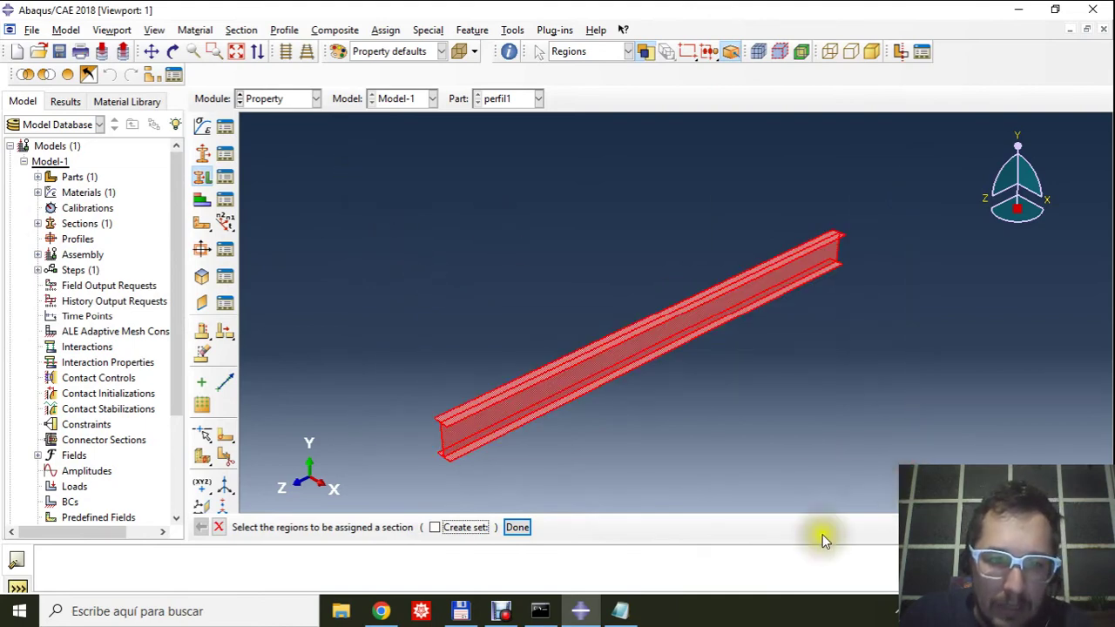
click(520, 527)
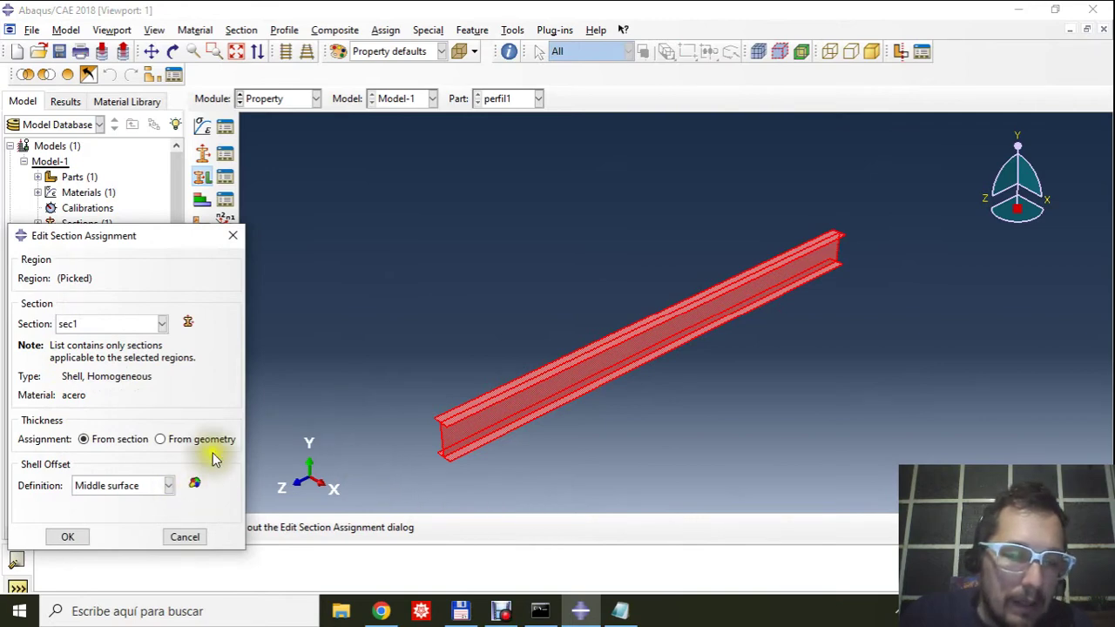
click(115, 319)
click(116, 319)
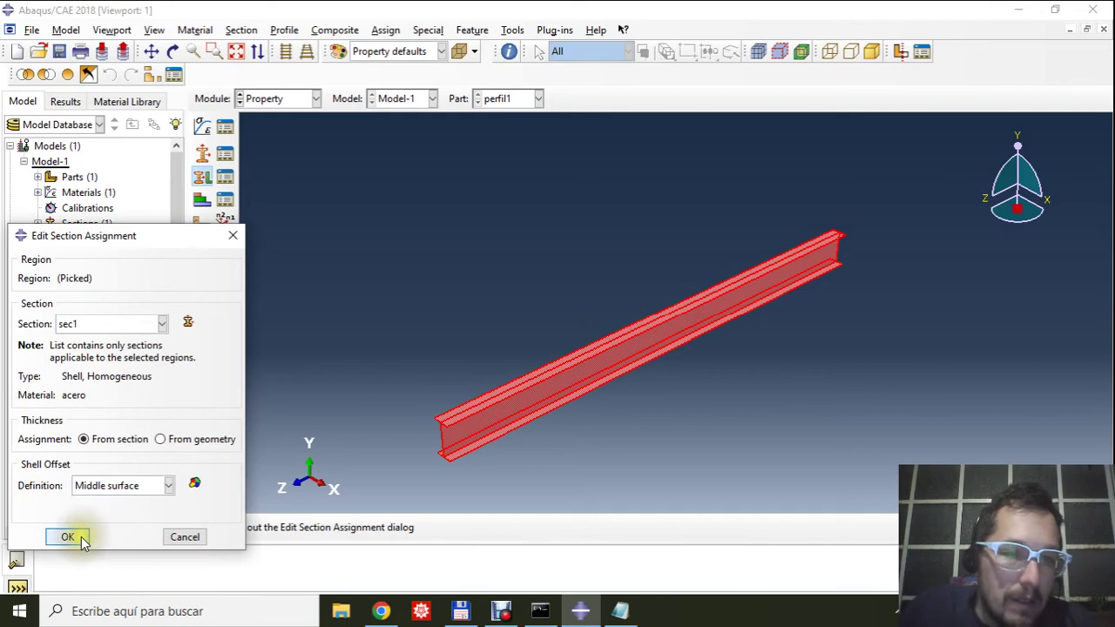
click(108, 325)
click(108, 329)
click(70, 538)
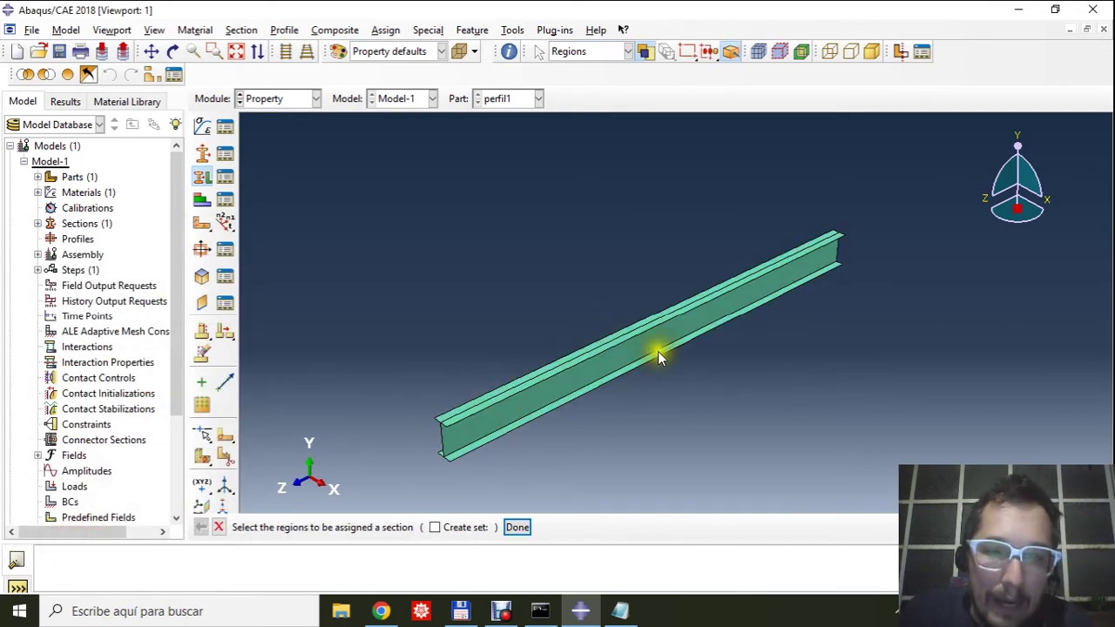
scroll(655, 357, up, 2)
scroll(579, 447, up, 2)
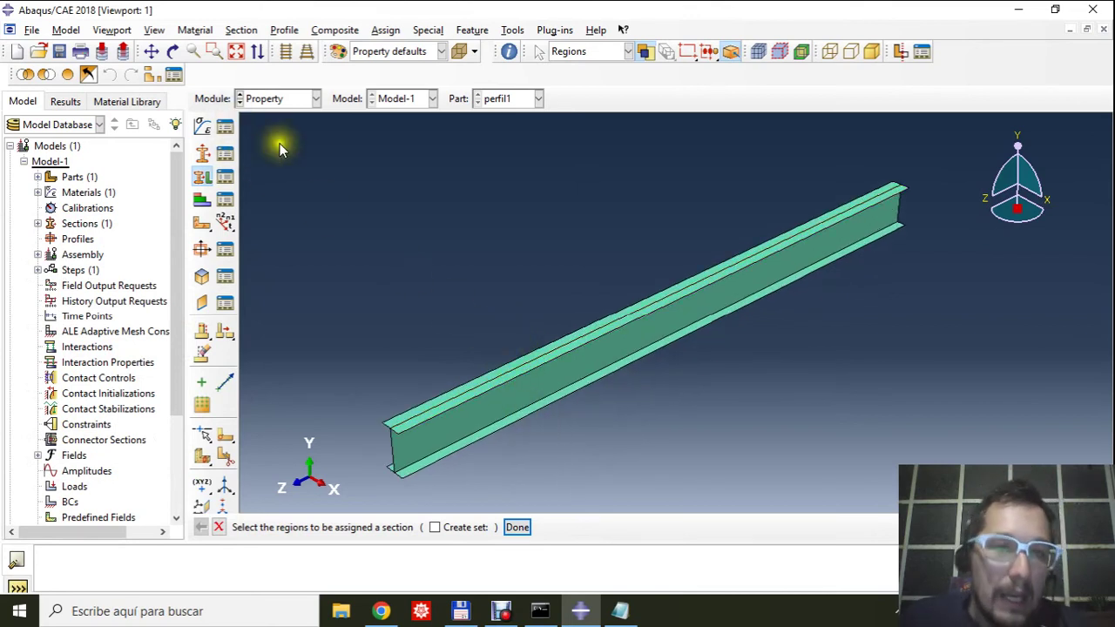
Switch to the Assembly module and create an independent (mesh on instance) instance of the perfil1 part.
click(285, 97)
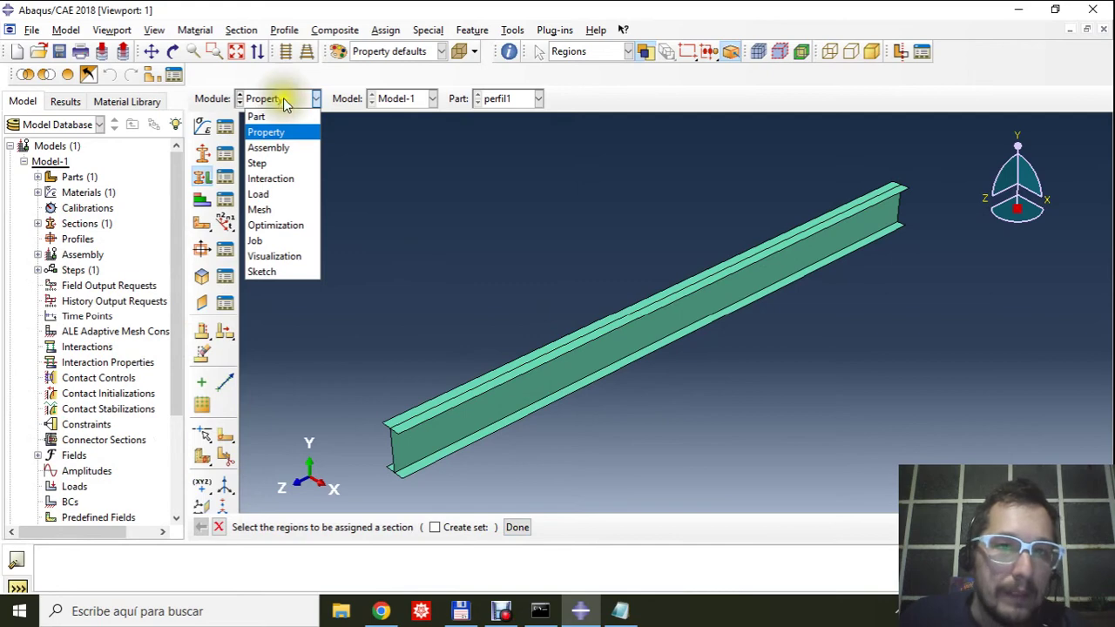
click(271, 146)
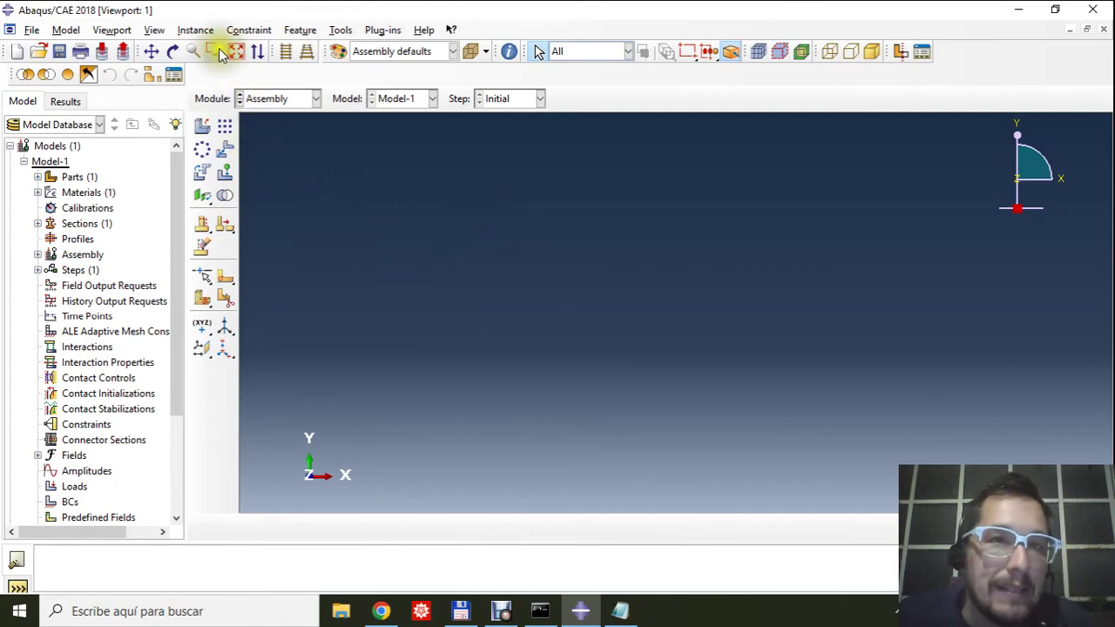
click(196, 30)
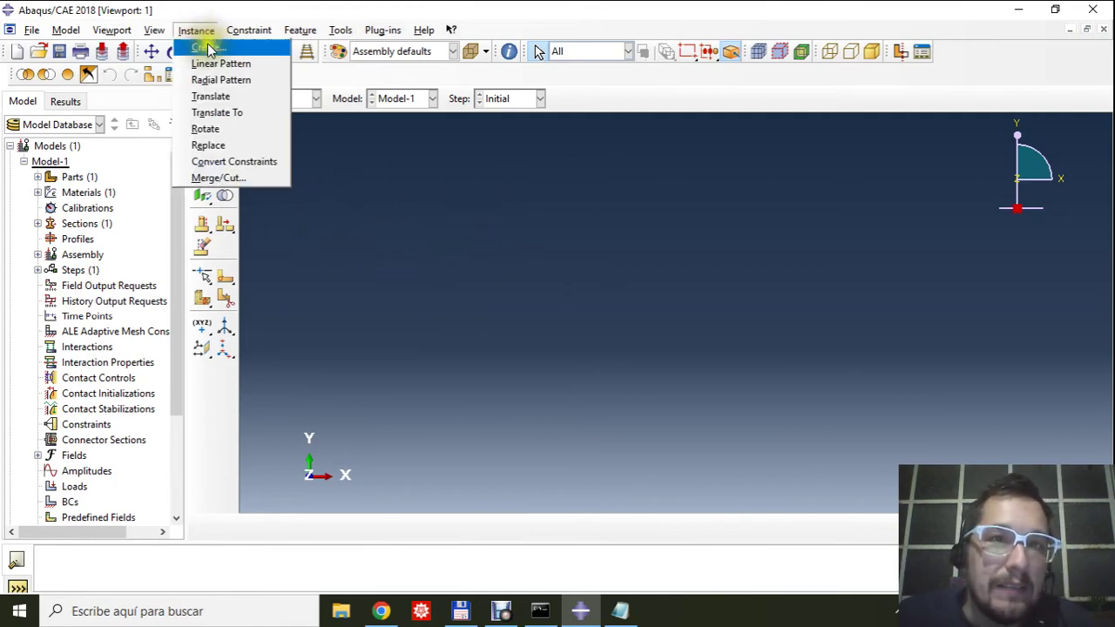
click(209, 47)
drag(82, 258, 171, 122)
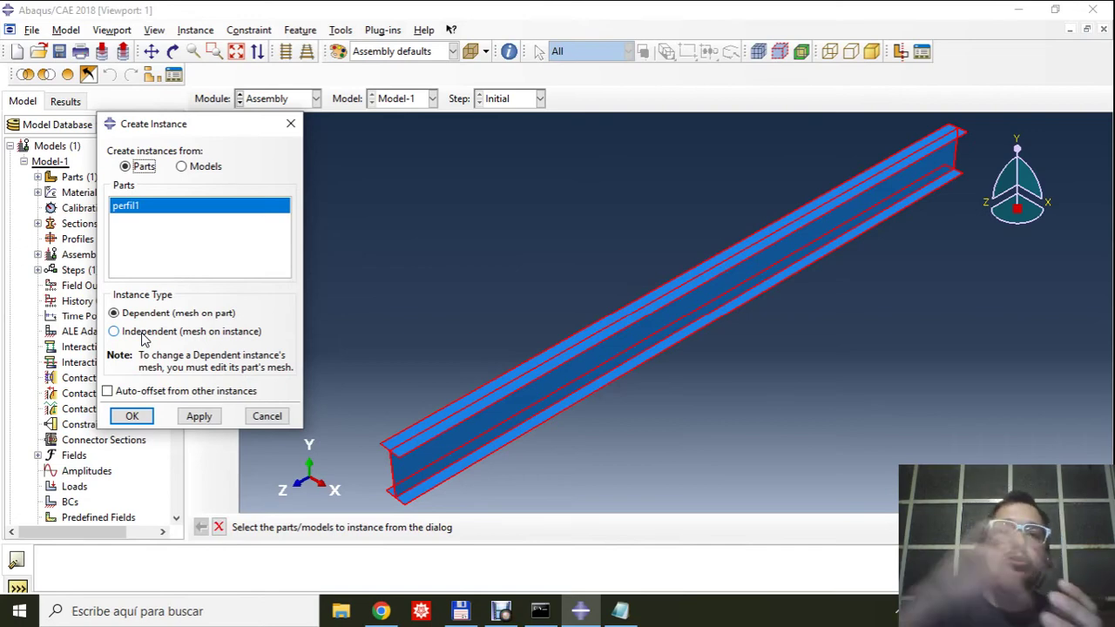
click(166, 332)
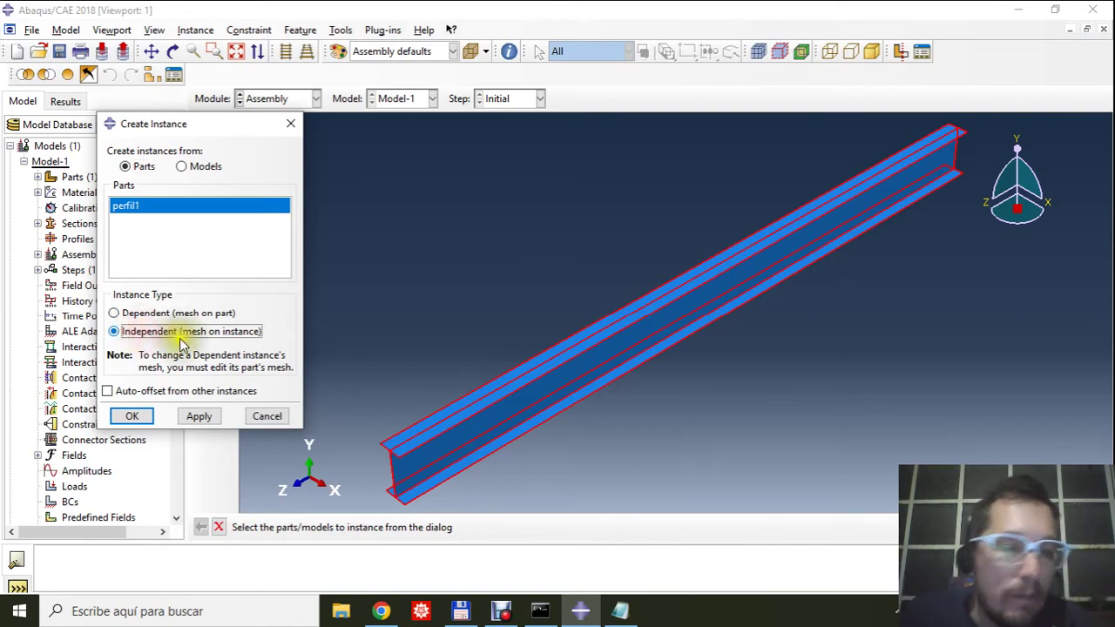
click(130, 418)
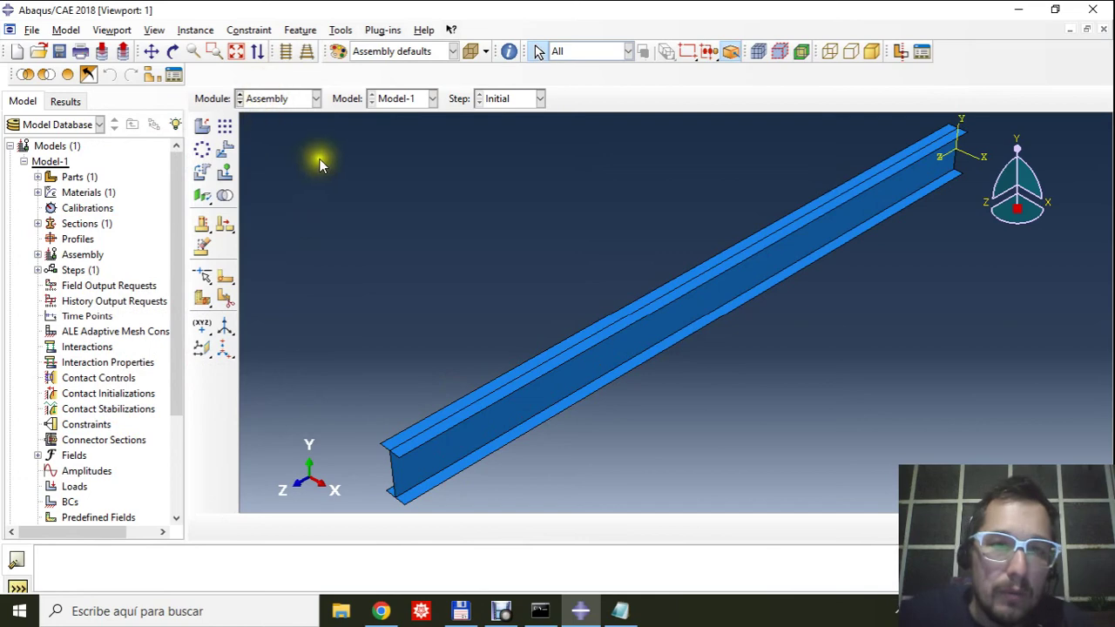
click(173, 52)
drag(535, 311, 679, 349)
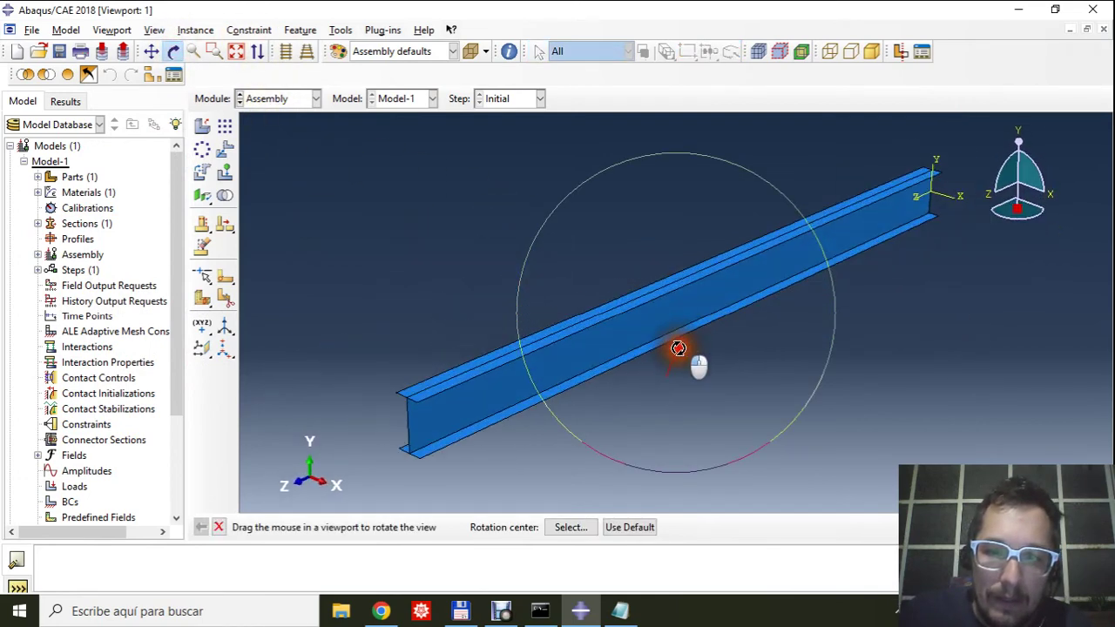
key(Escape)
In the Step module, create a Static, Linear perturbation step named calculoestatico after the Initial step.
click(309, 99)
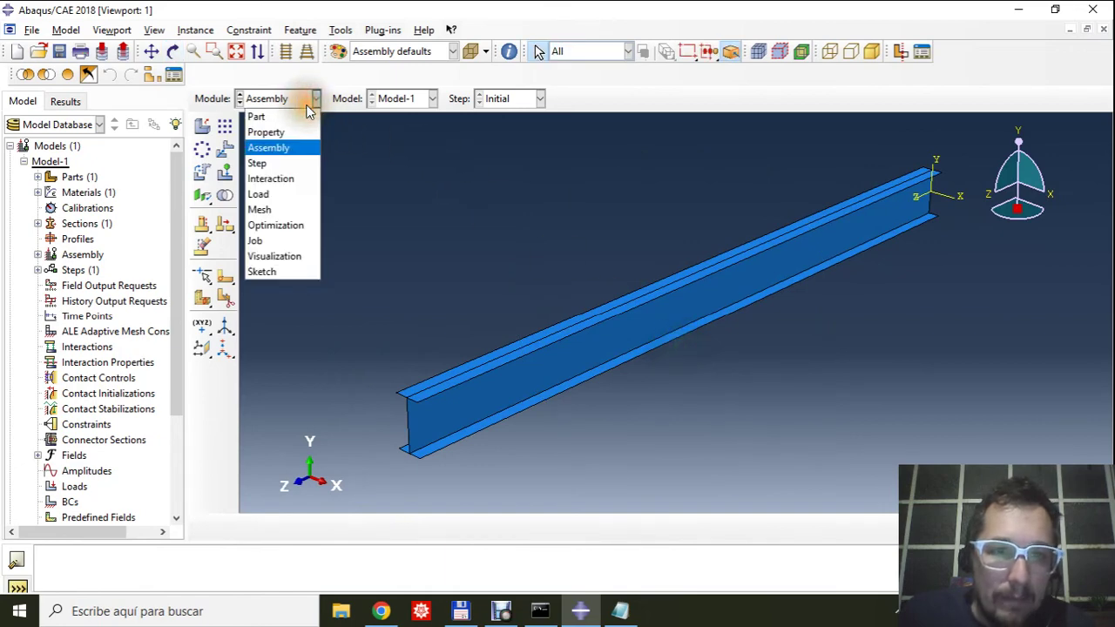
click(288, 163)
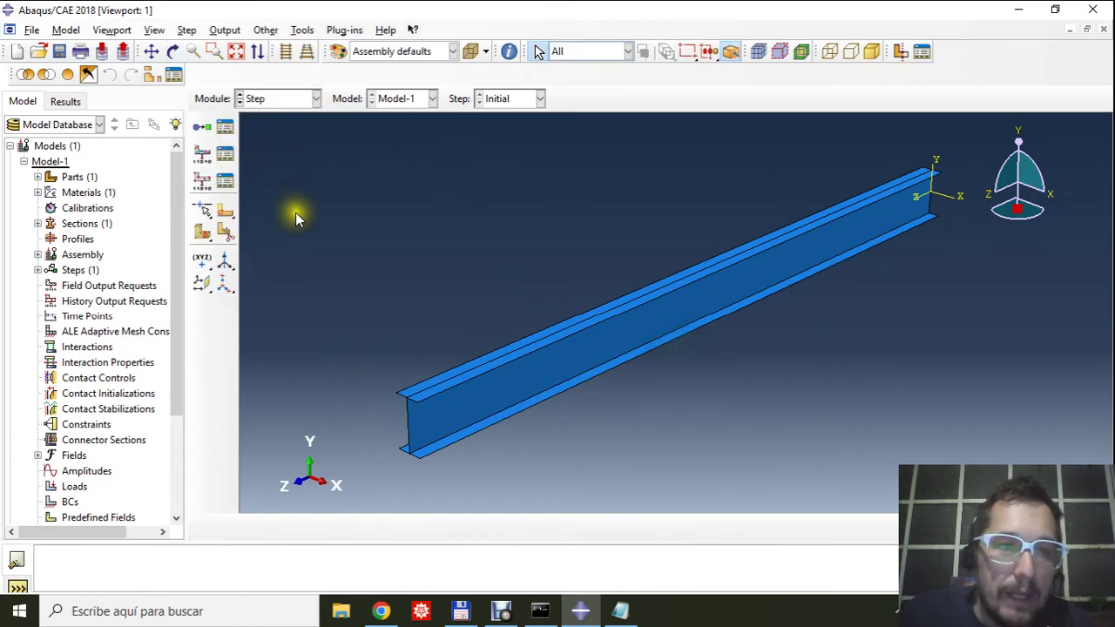
click(225, 129)
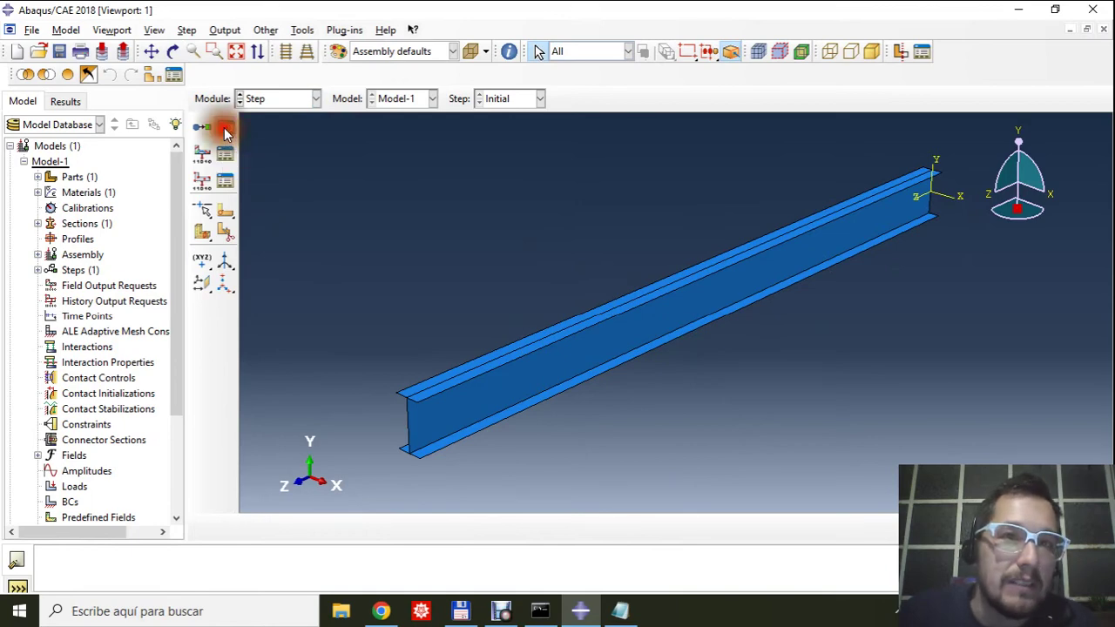
drag(334, 286, 559, 216)
click(282, 335)
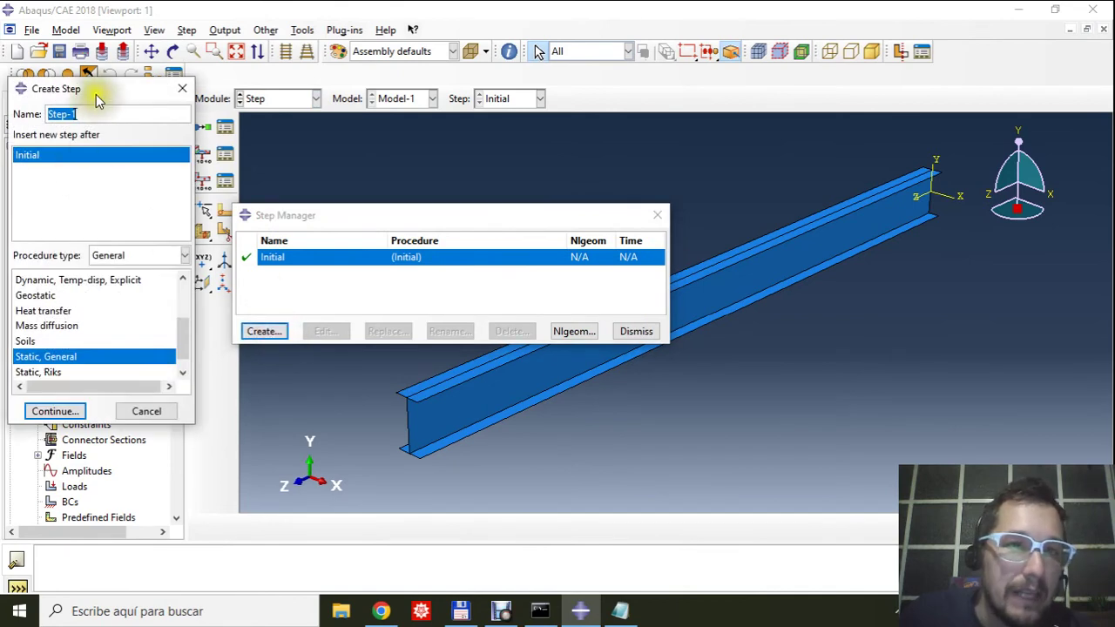
drag(96, 94, 260, 160)
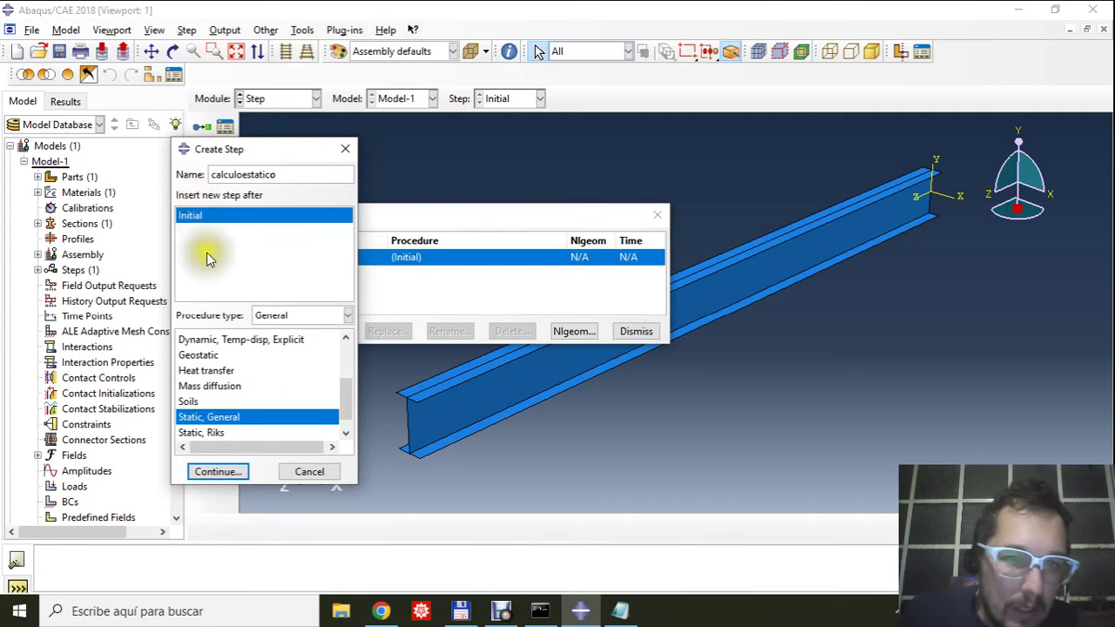
click(285, 318)
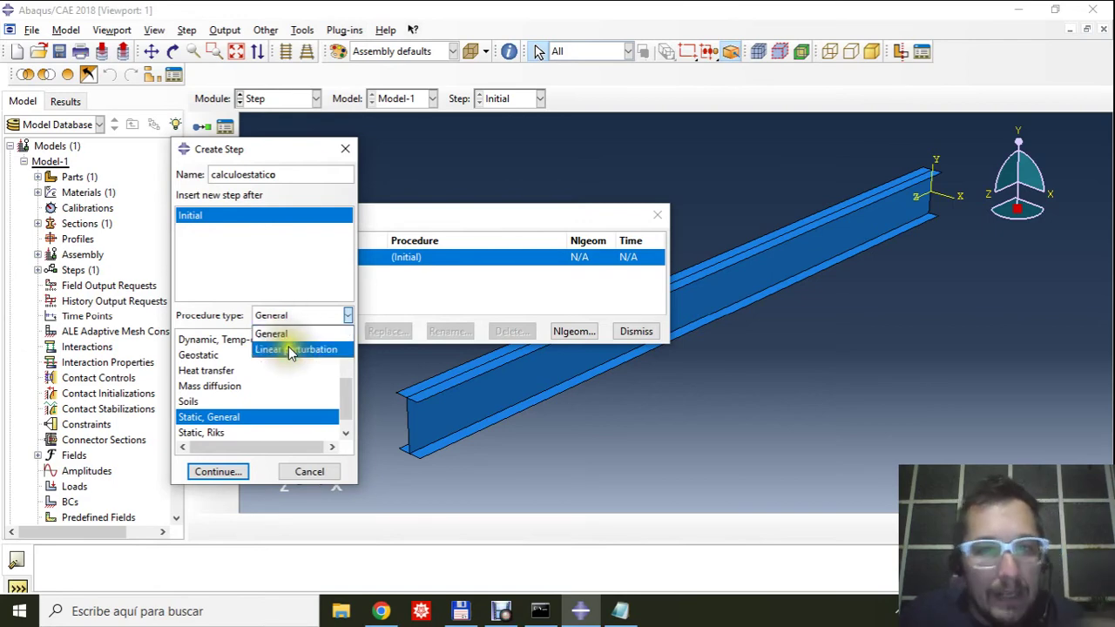
click(288, 347)
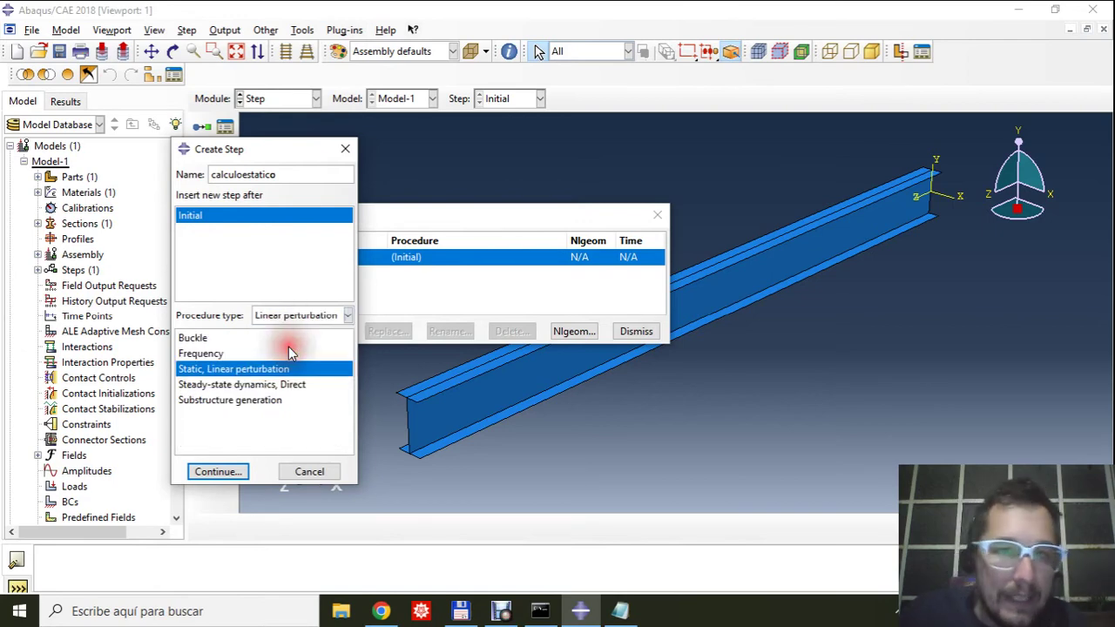
click(223, 368)
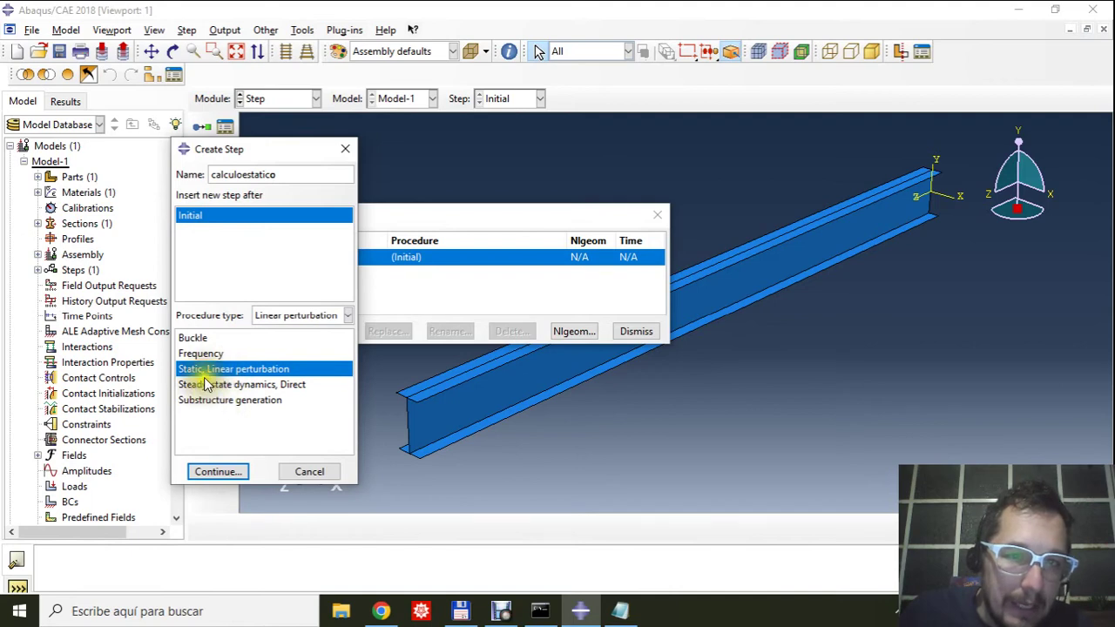
click(220, 472)
click(220, 473)
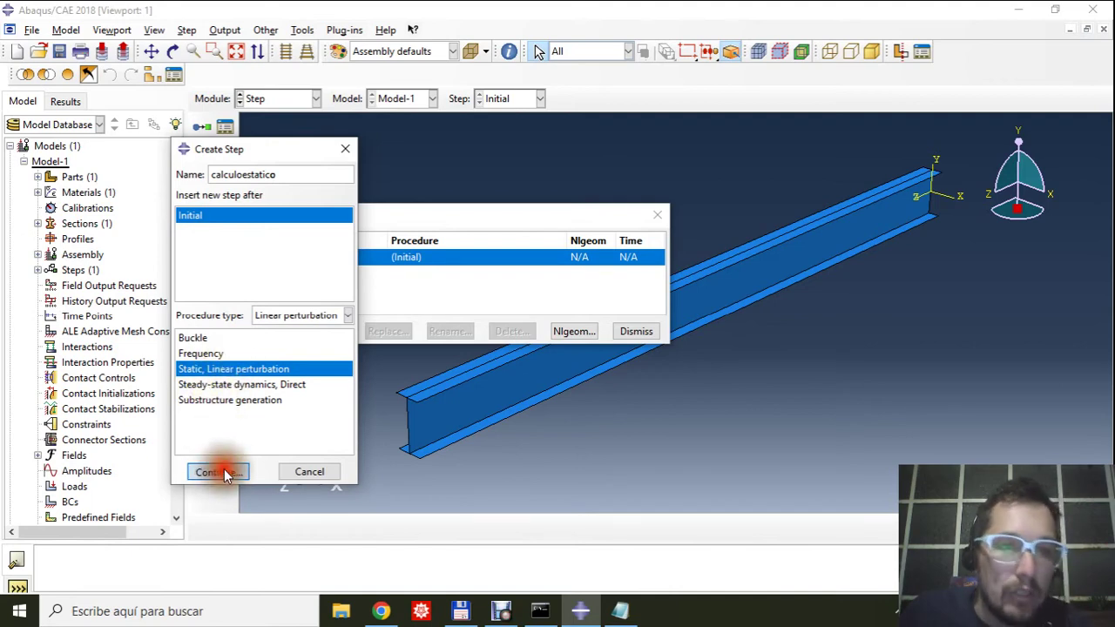
Review the basic and equation solver settings of calculoestatico and save the step with its default options.
drag(215, 124, 375, 131)
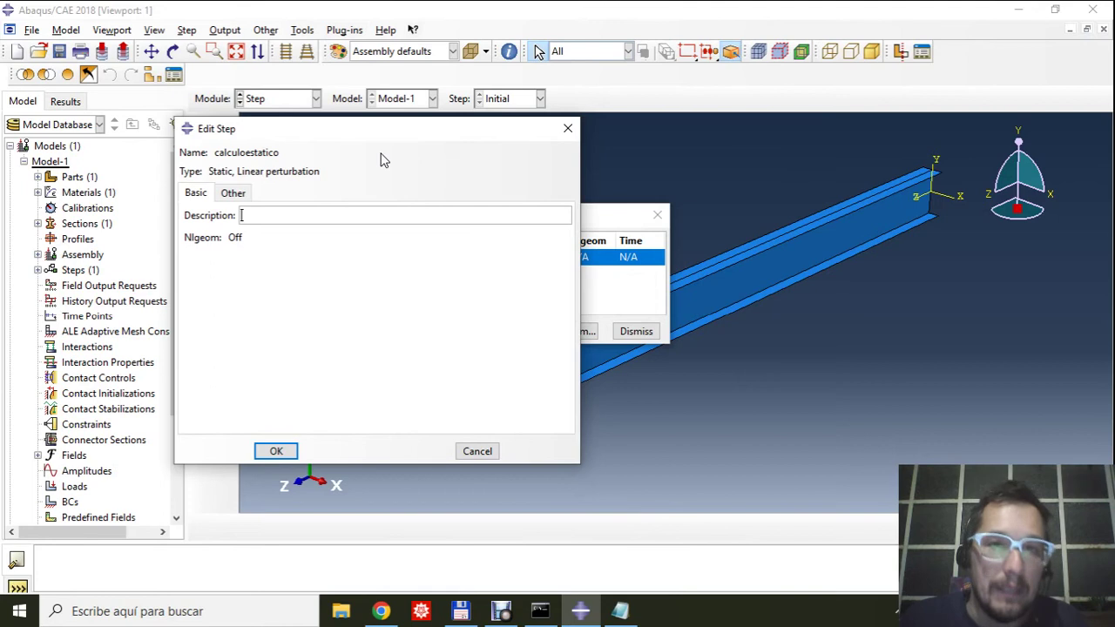
click(232, 191)
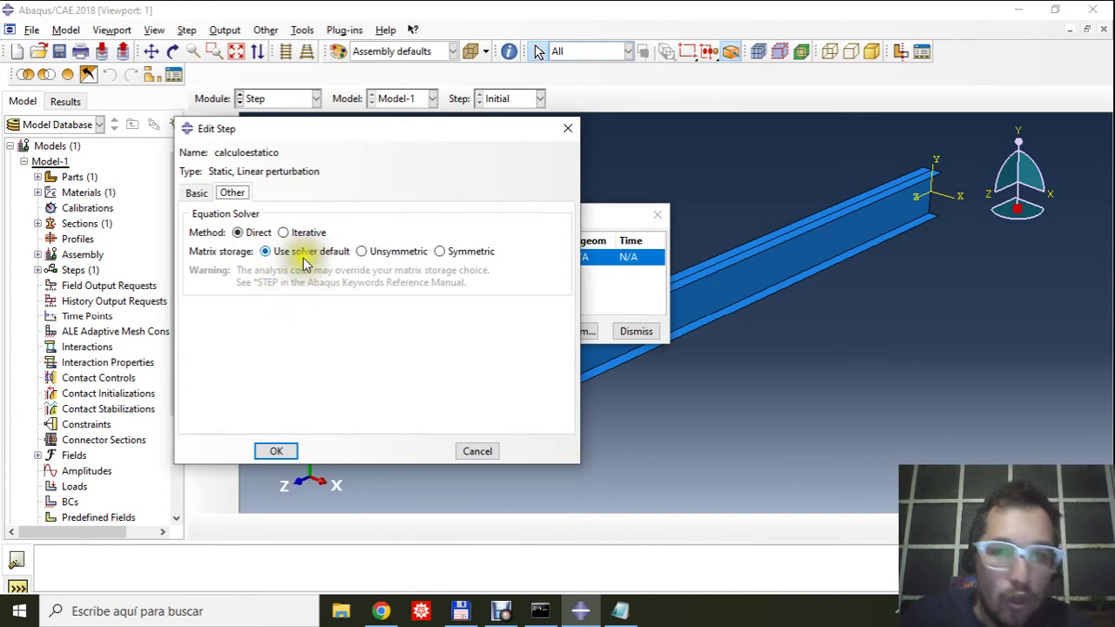
click(198, 193)
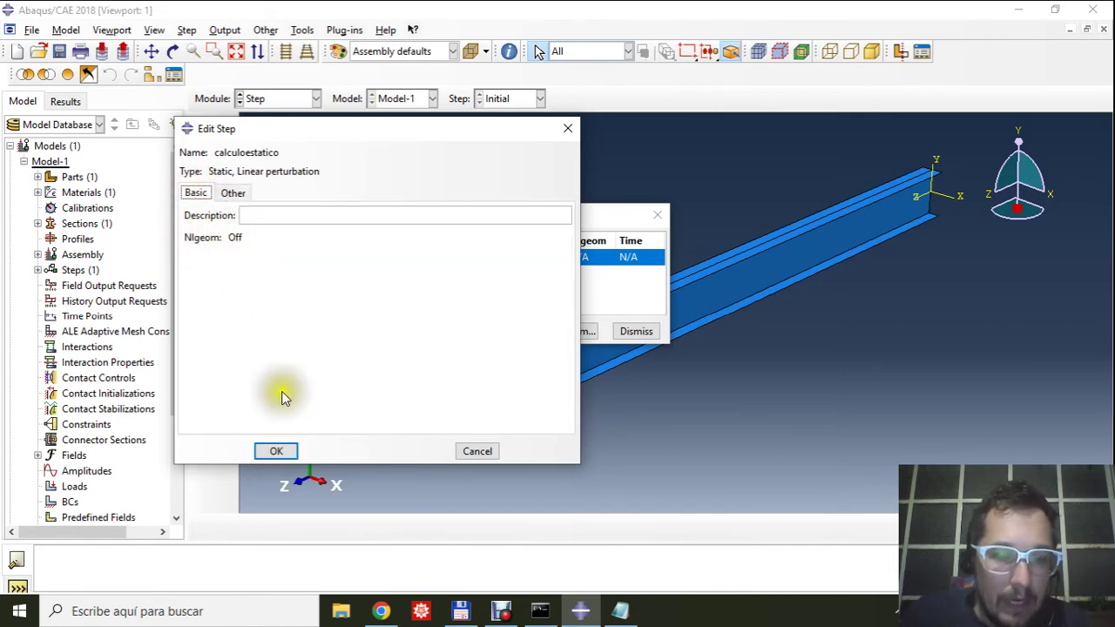
click(276, 451)
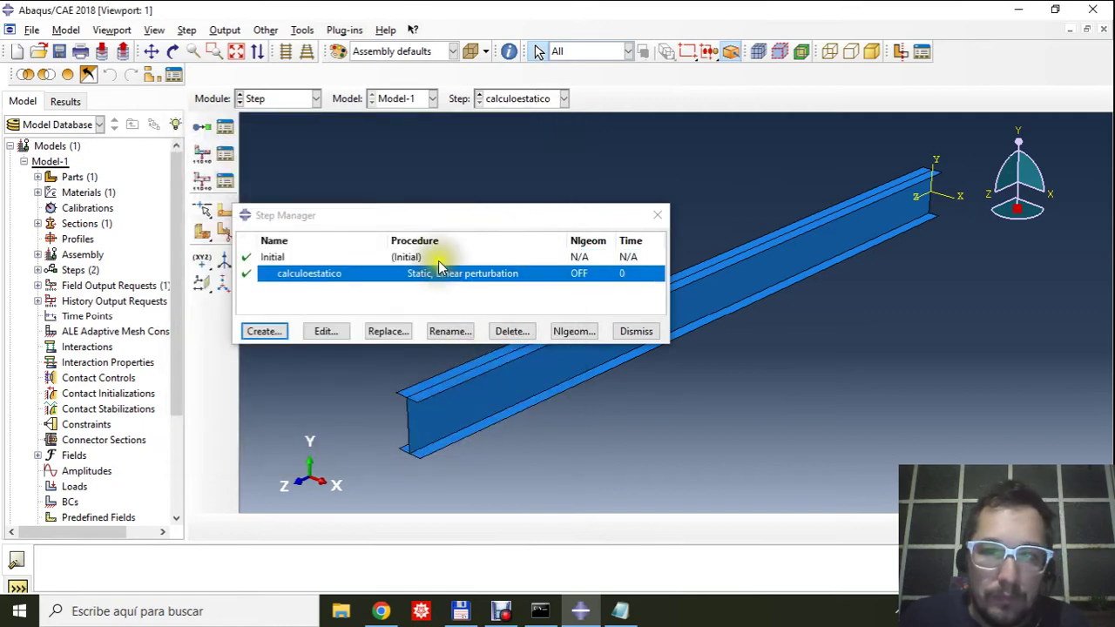
drag(423, 222, 525, 209)
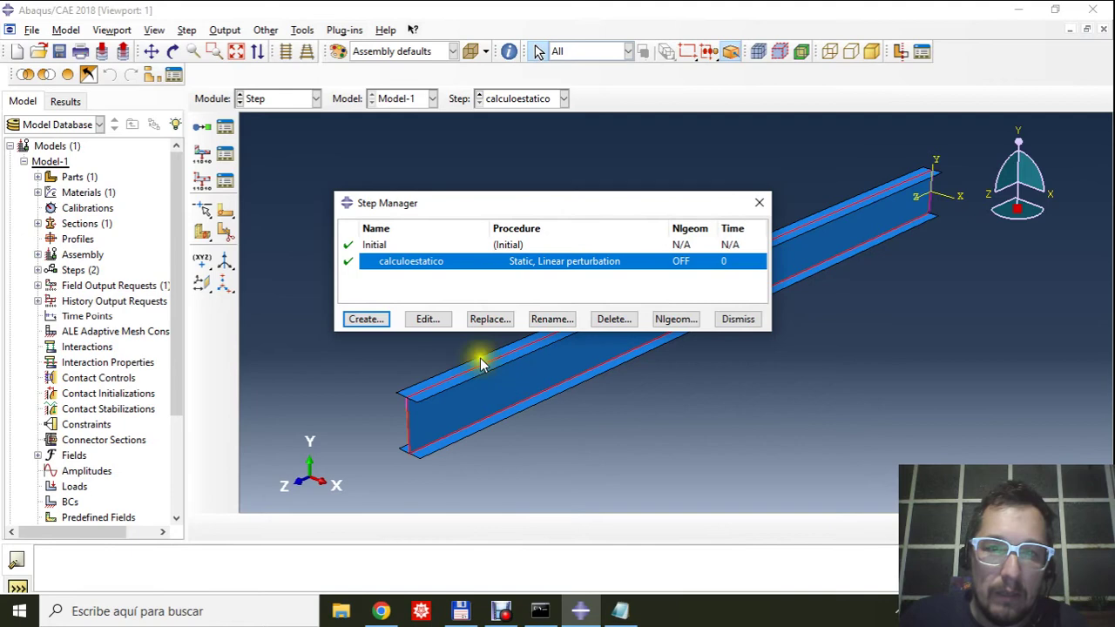
Switch to the Load module and define a Displacement/Rotation boundary condition named fijo in the Initial step.
click(287, 98)
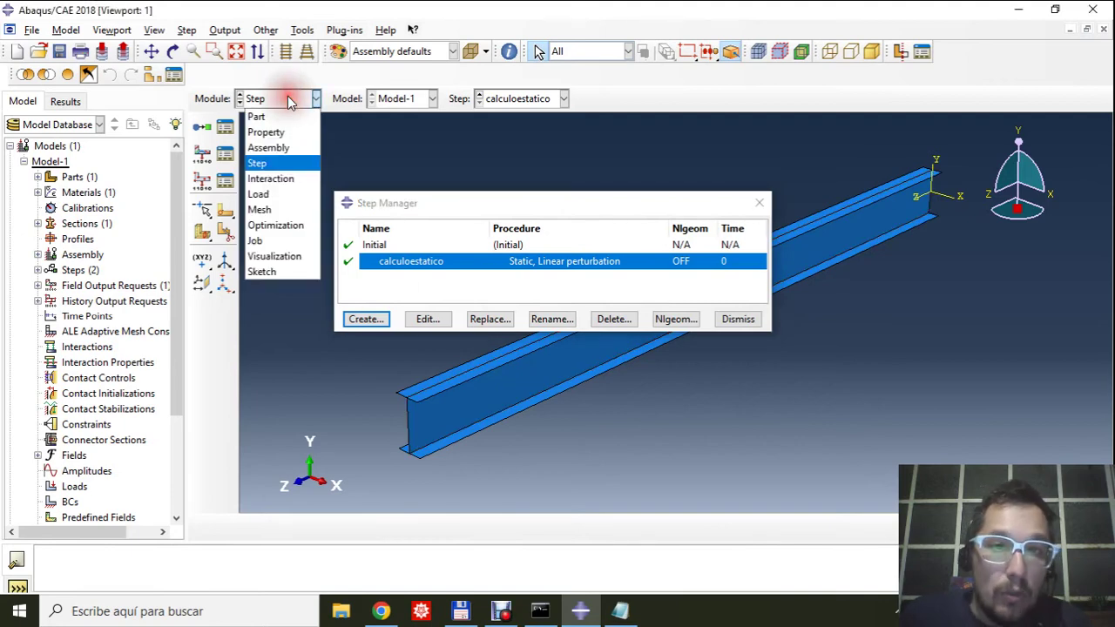
click(281, 195)
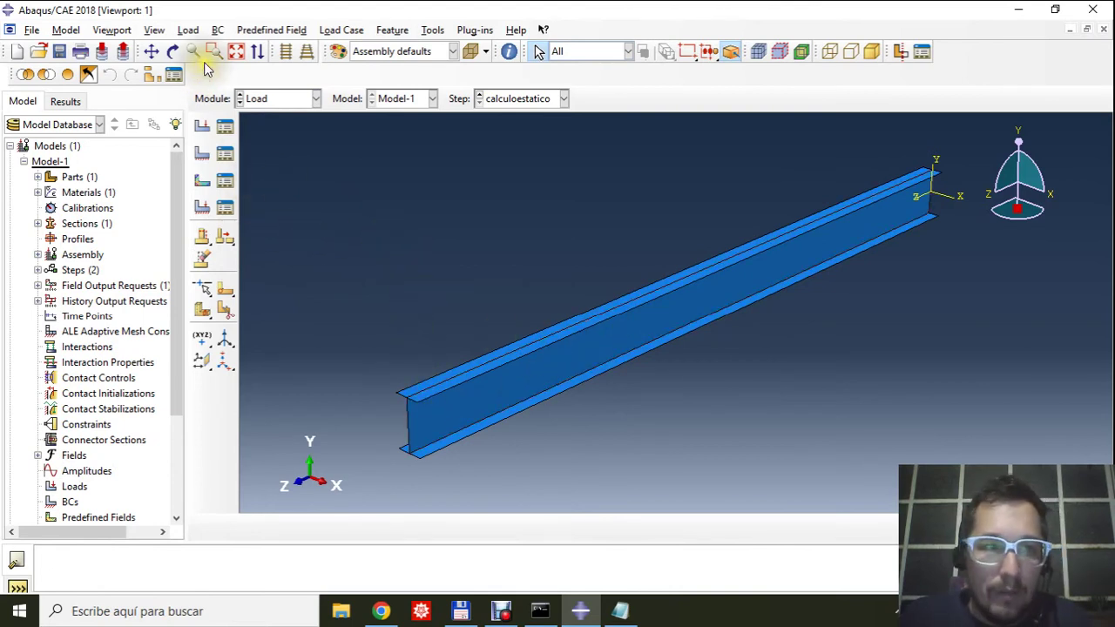
click(174, 51)
drag(702, 313, 732, 225)
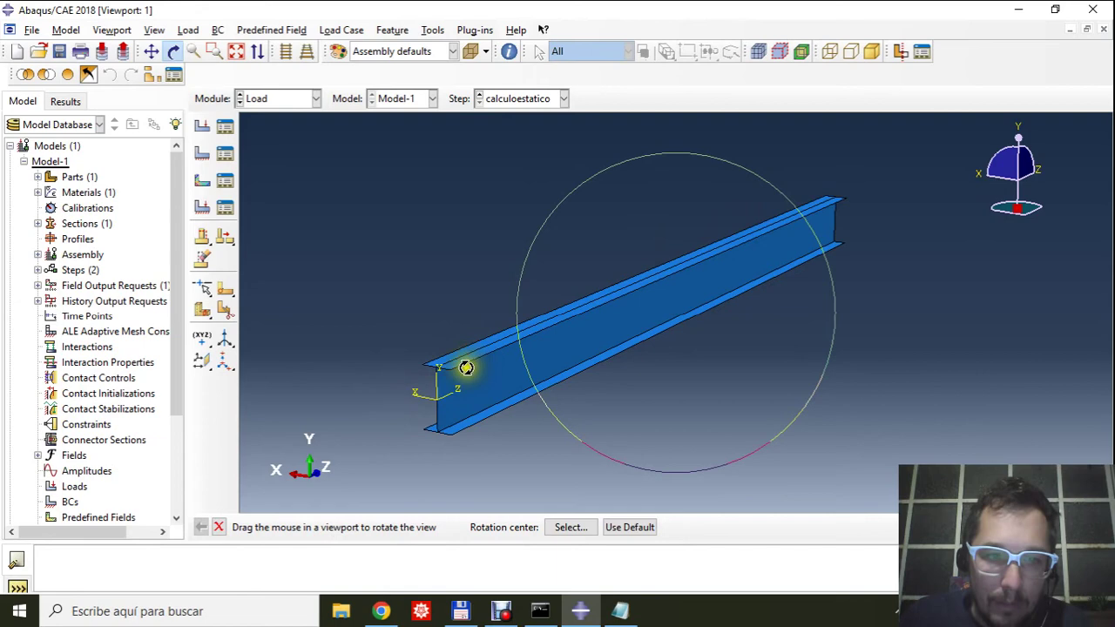
drag(764, 250, 767, 192)
drag(438, 370, 486, 325)
key(Escape)
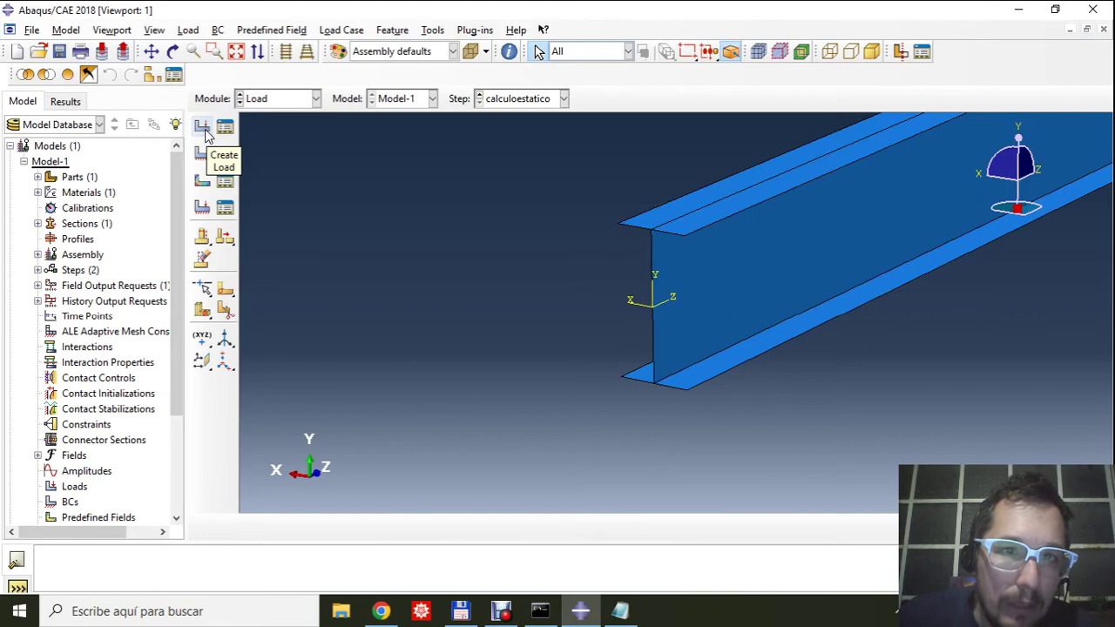
click(222, 151)
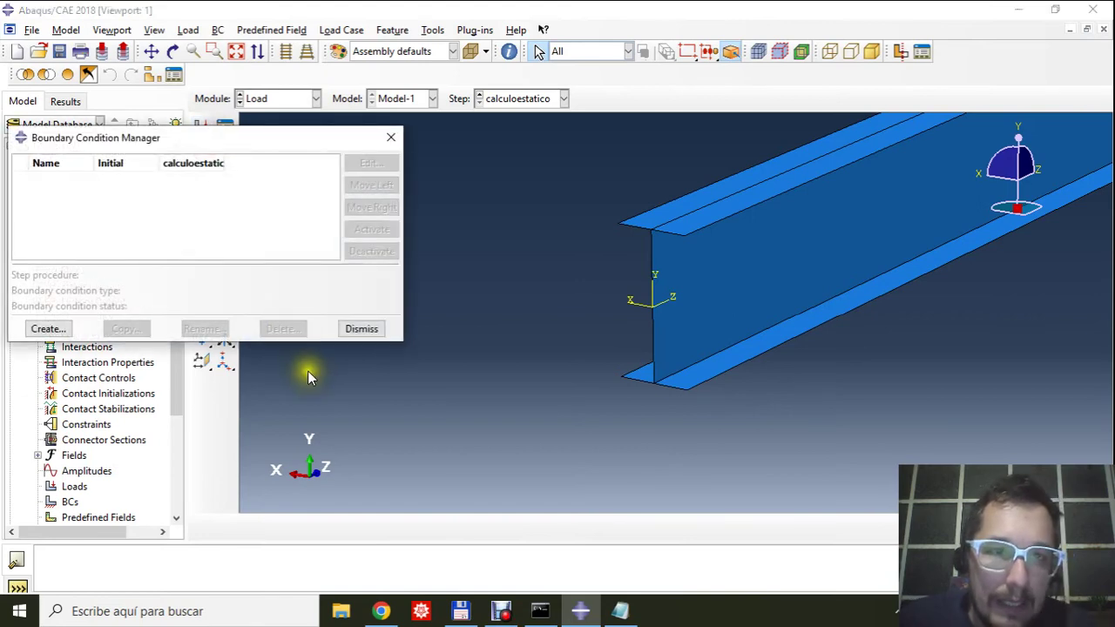
click(45, 329)
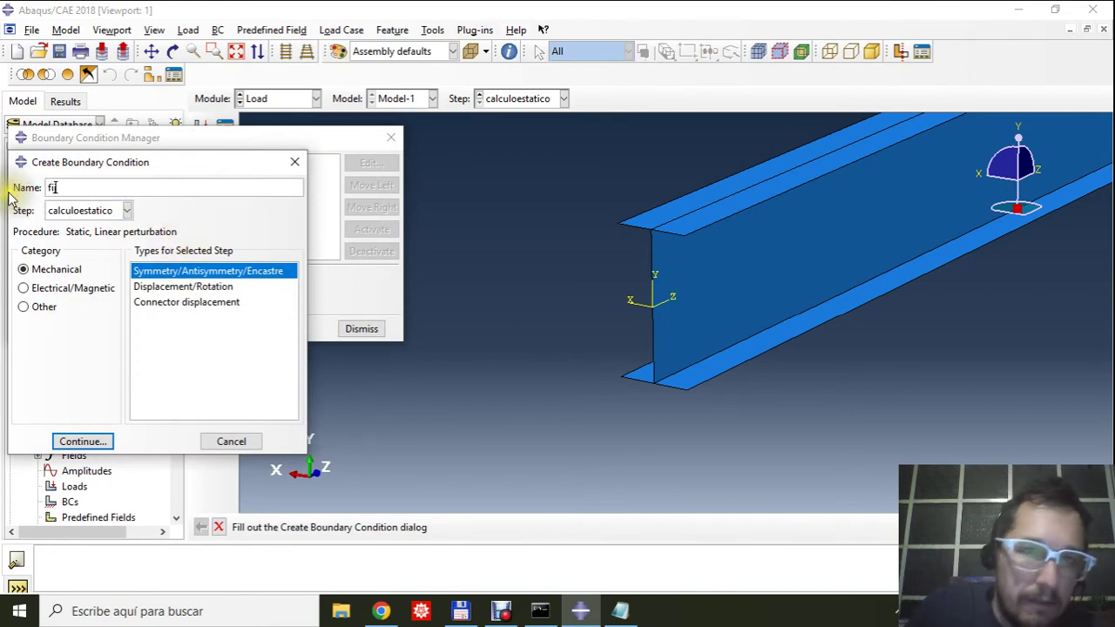
click(60, 211)
click(73, 231)
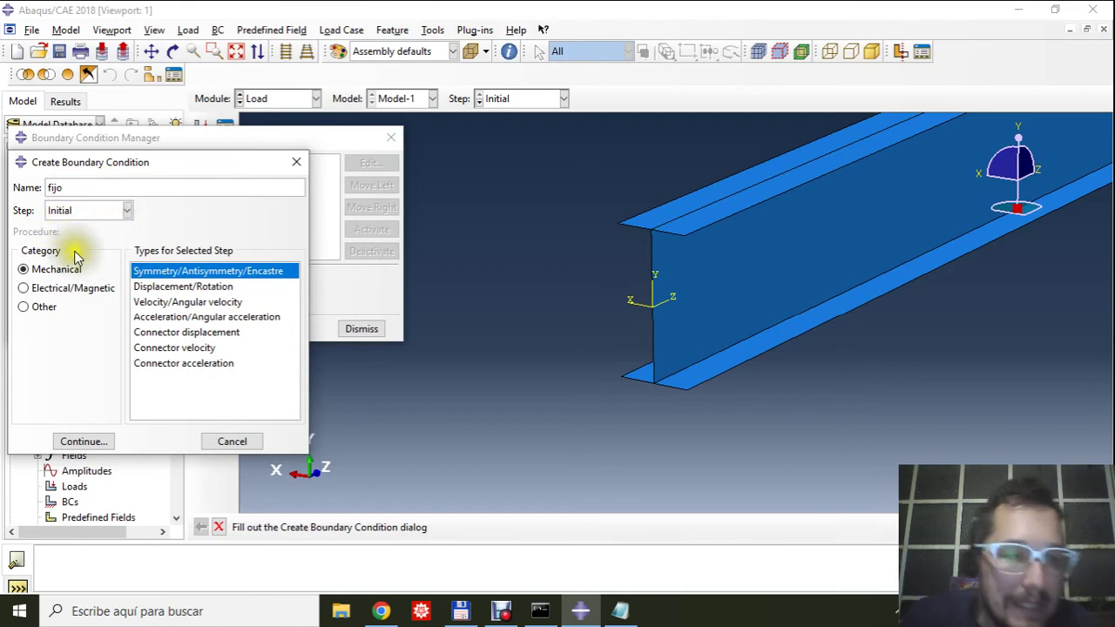
click(204, 288)
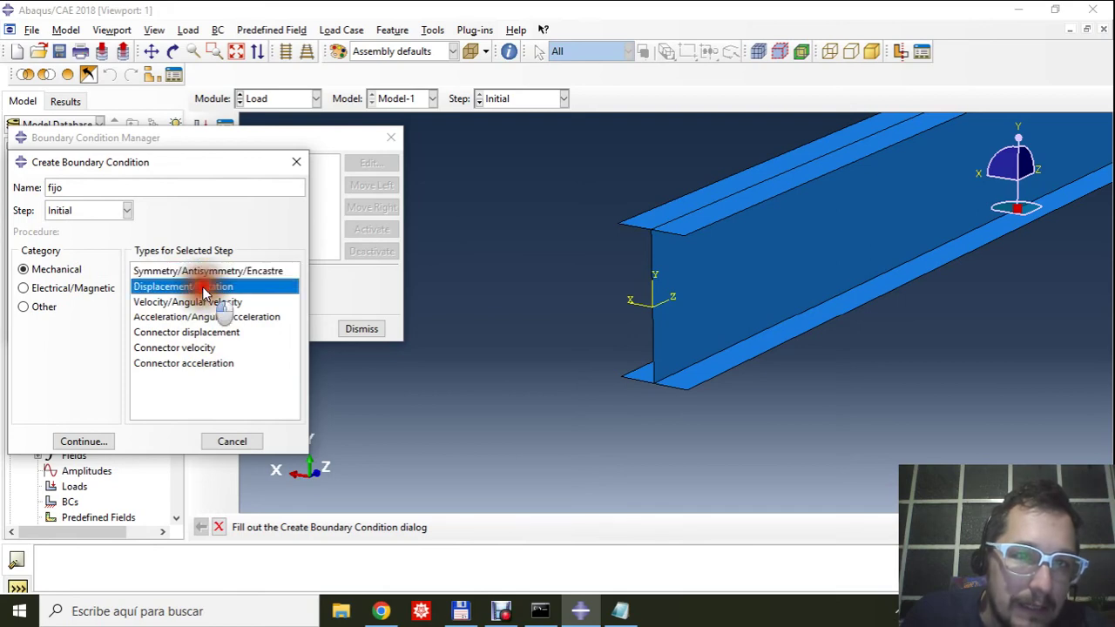
click(103, 445)
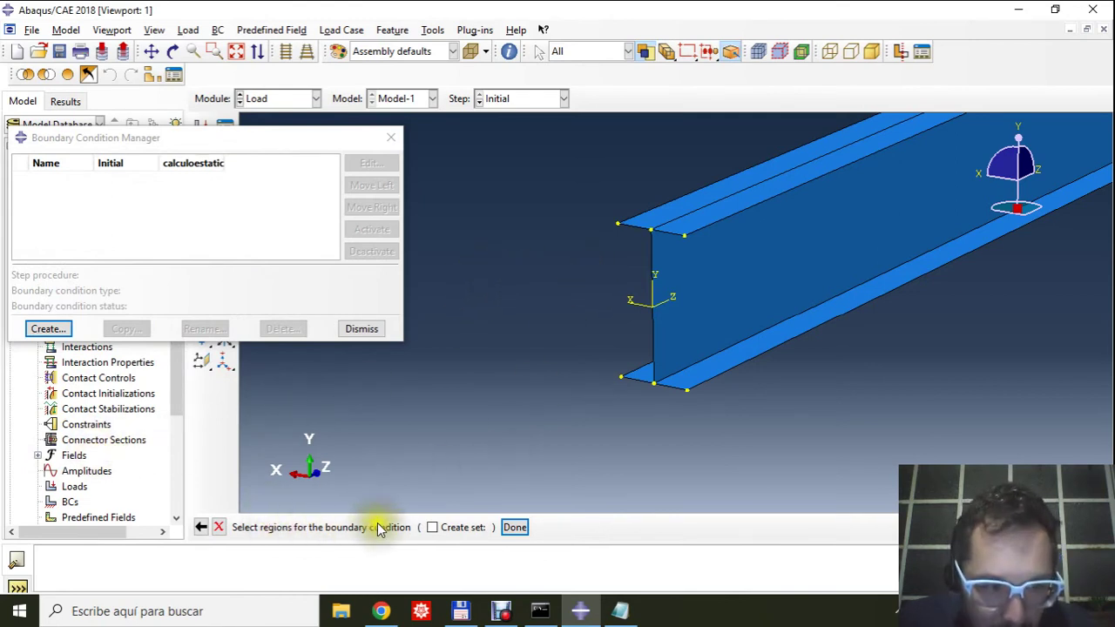
Assign the fijo boundary condition to all five flange and web edges at the beam end at the origin, without creating a set.
scroll(651, 232, down, 3)
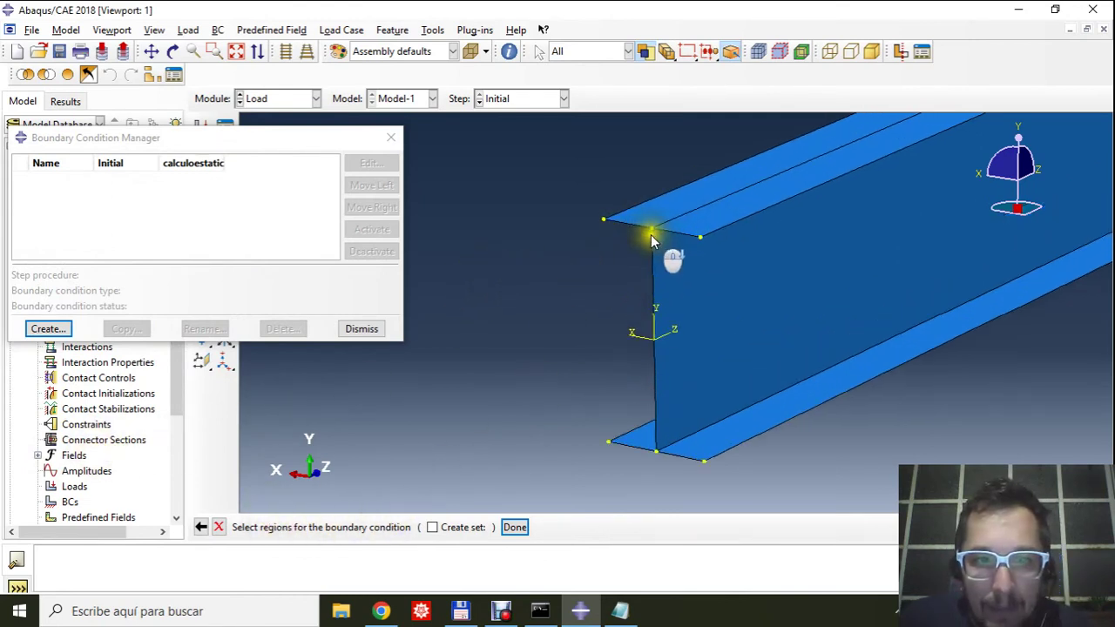
click(636, 230)
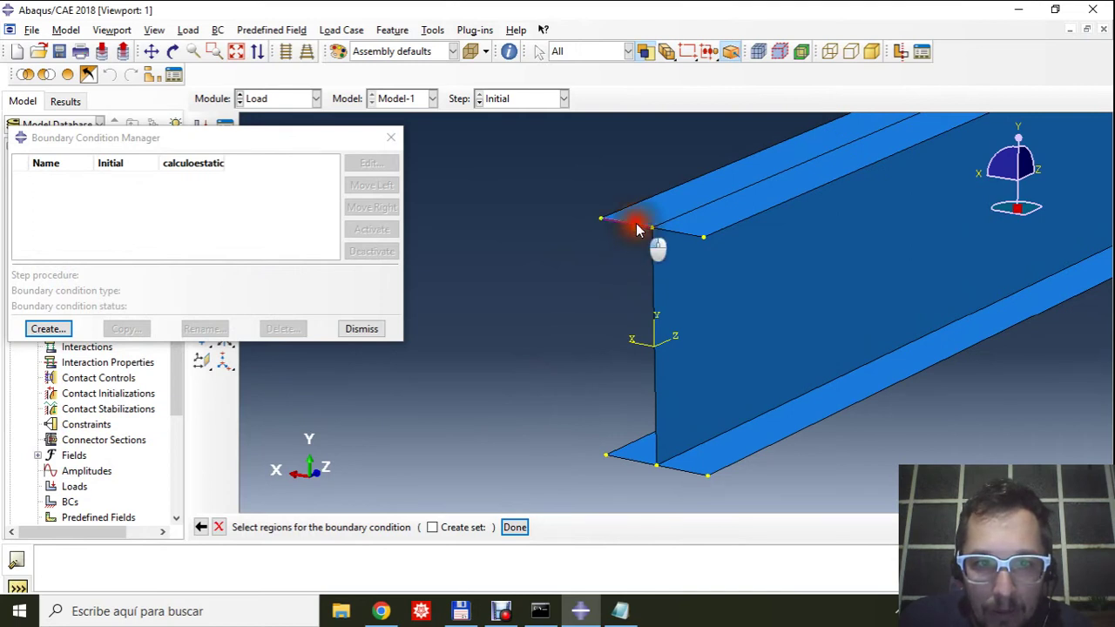
shift+click(682, 235)
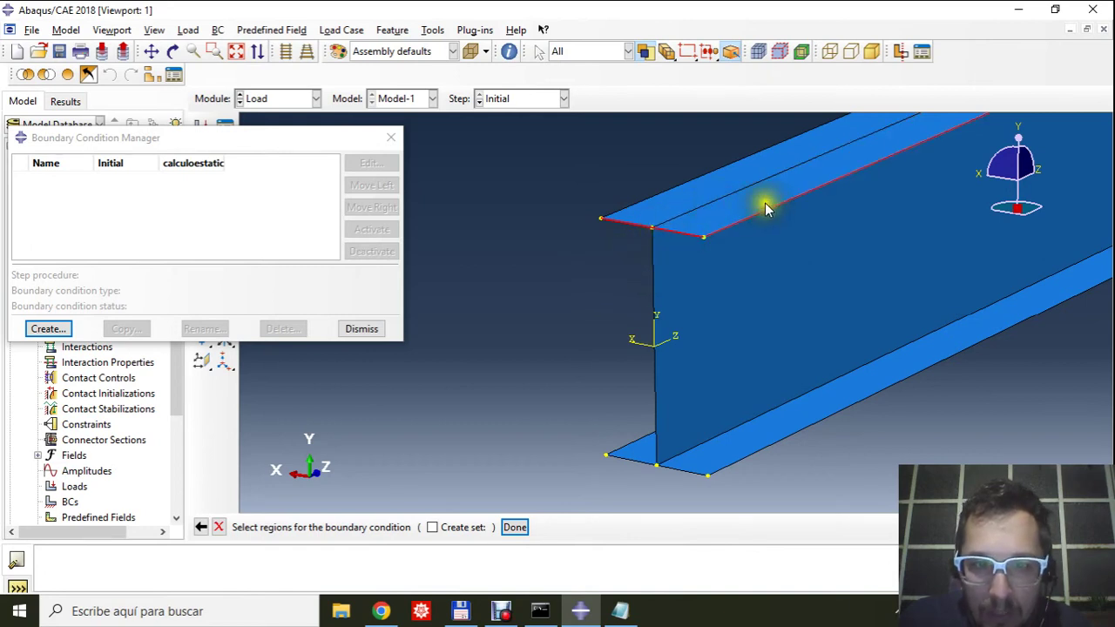
shift+click(656, 286)
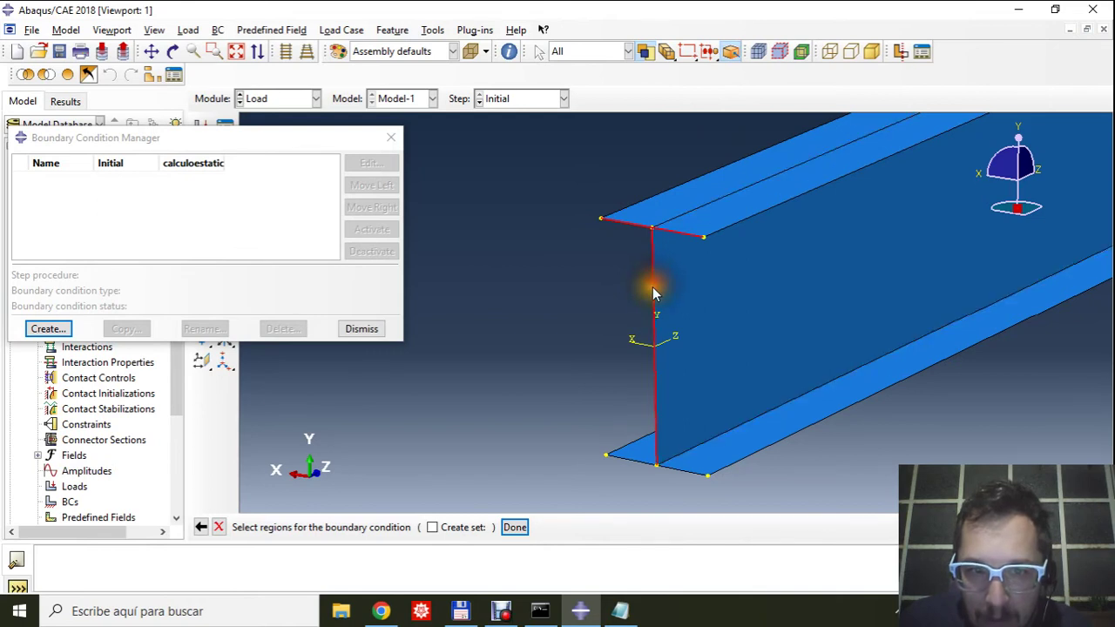
shift+click(640, 471)
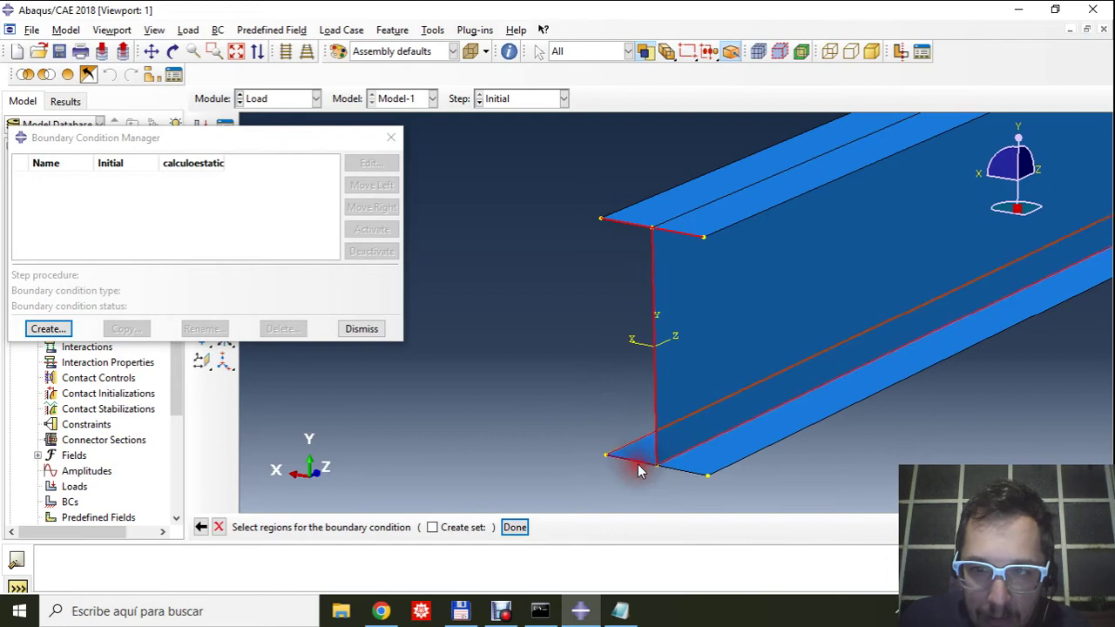
shift+click(672, 471)
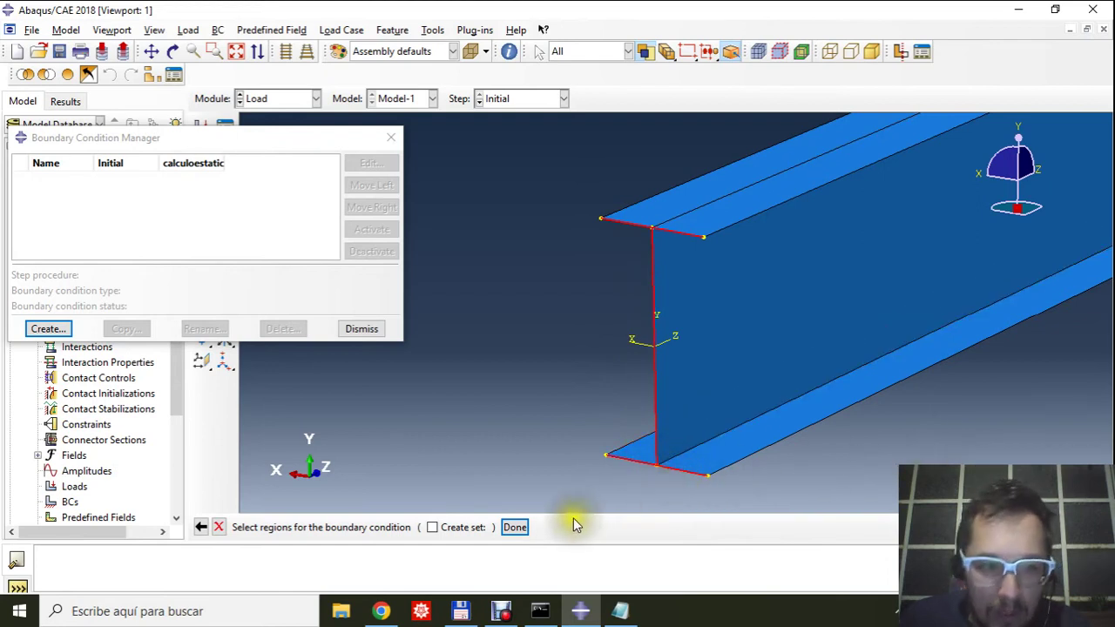
click(514, 527)
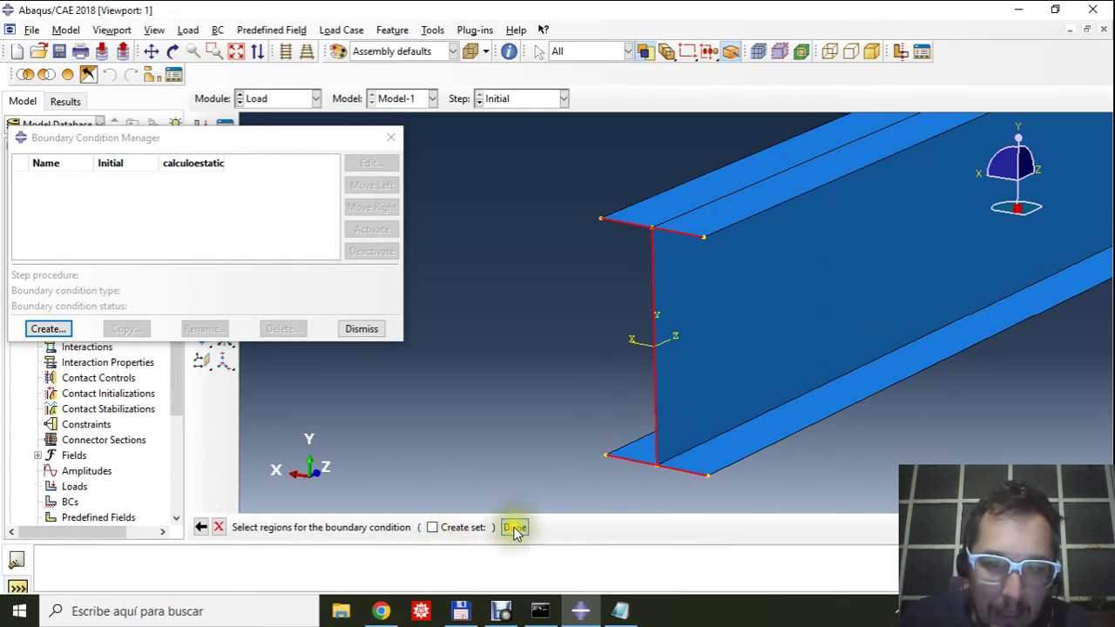
Restrain U1, U2, U3, UR1, UR2 and UR3 for fijo and save the boundary condition.
drag(104, 189, 422, 201)
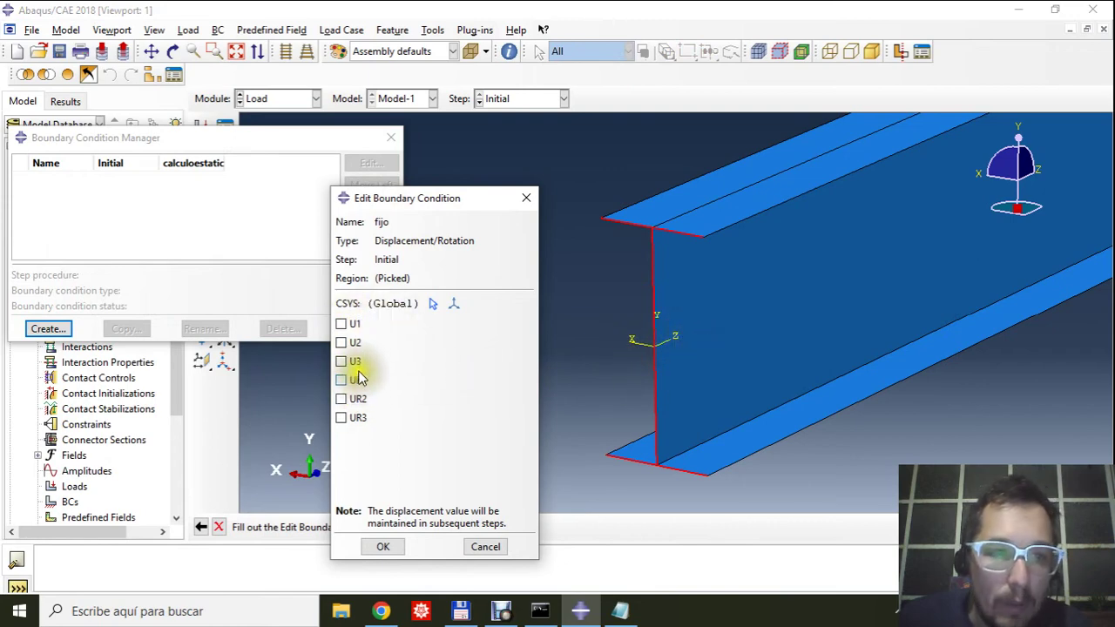
click(351, 324)
click(352, 342)
click(352, 361)
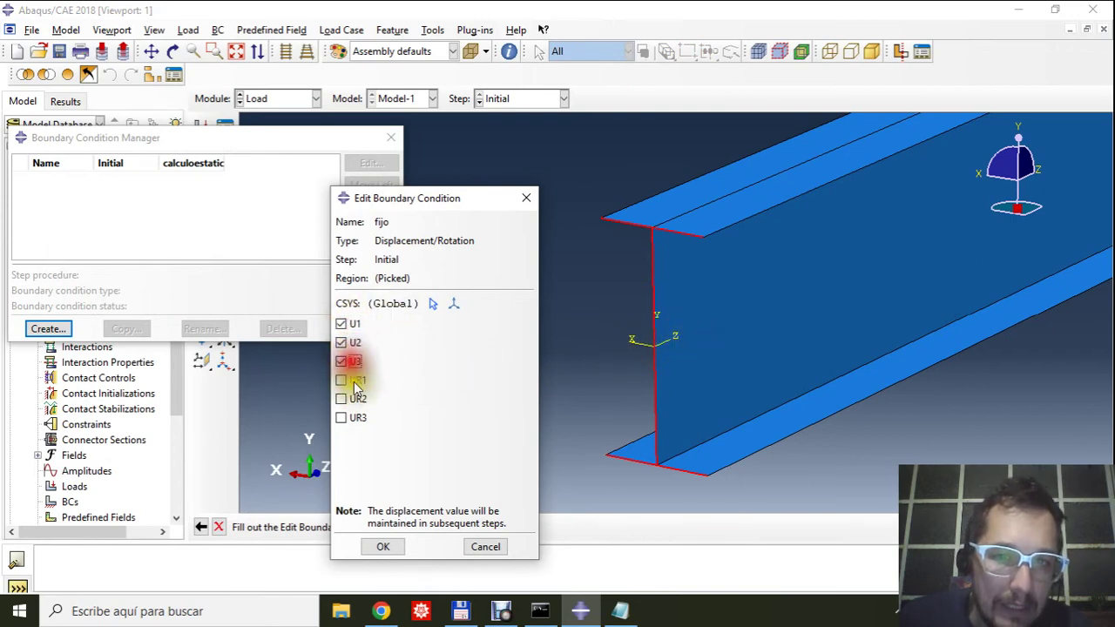
click(352, 379)
click(352, 399)
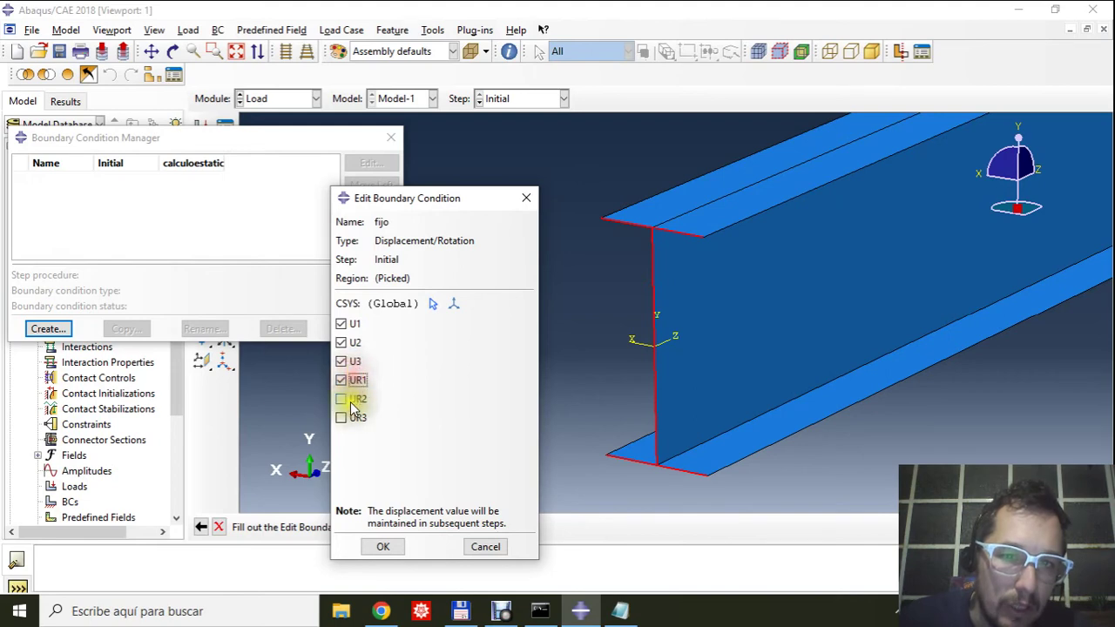
click(356, 418)
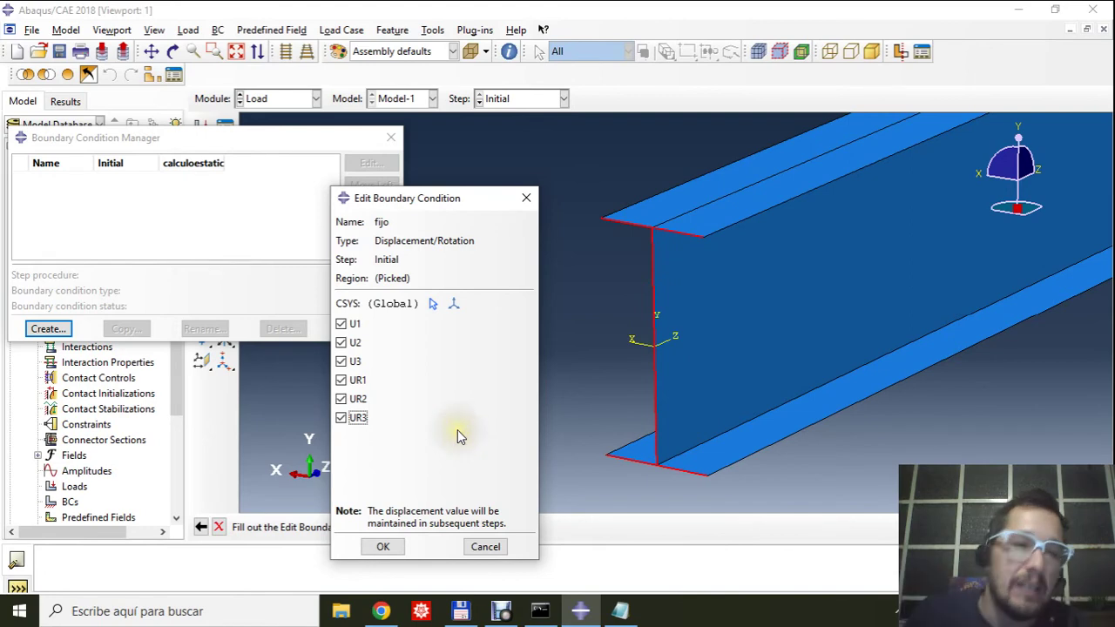
click(384, 547)
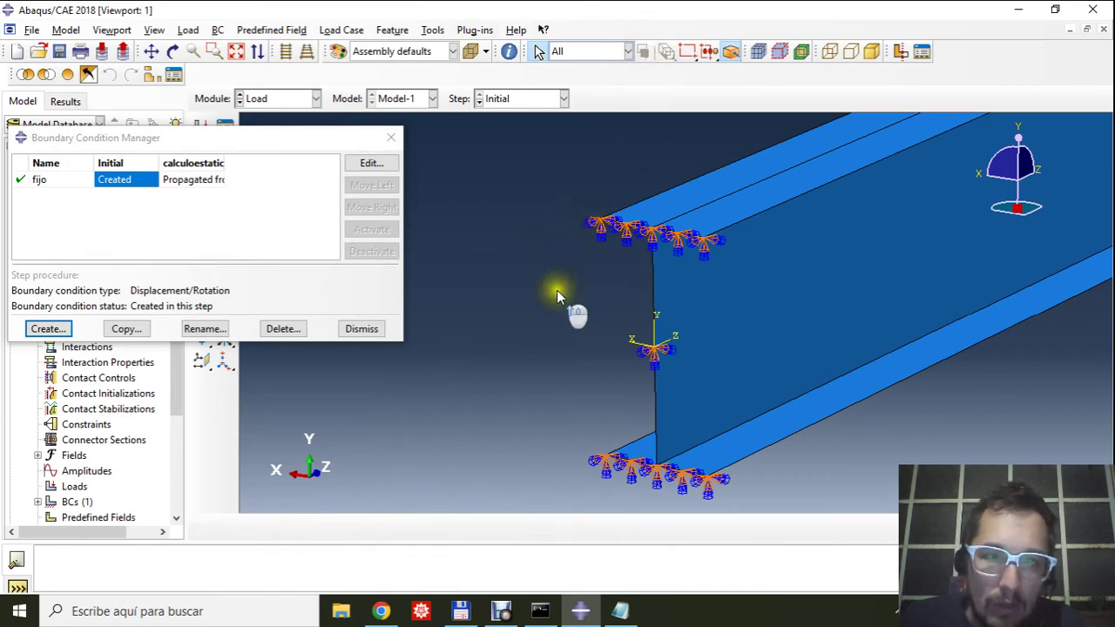
Set the view's rotation centre at the middle of the web's supported end edge and examine the fijo supports.
scroll(558, 294, down, 2)
click(172, 52)
drag(792, 362, 711, 204)
drag(740, 326, 679, 305)
right_click(679, 307)
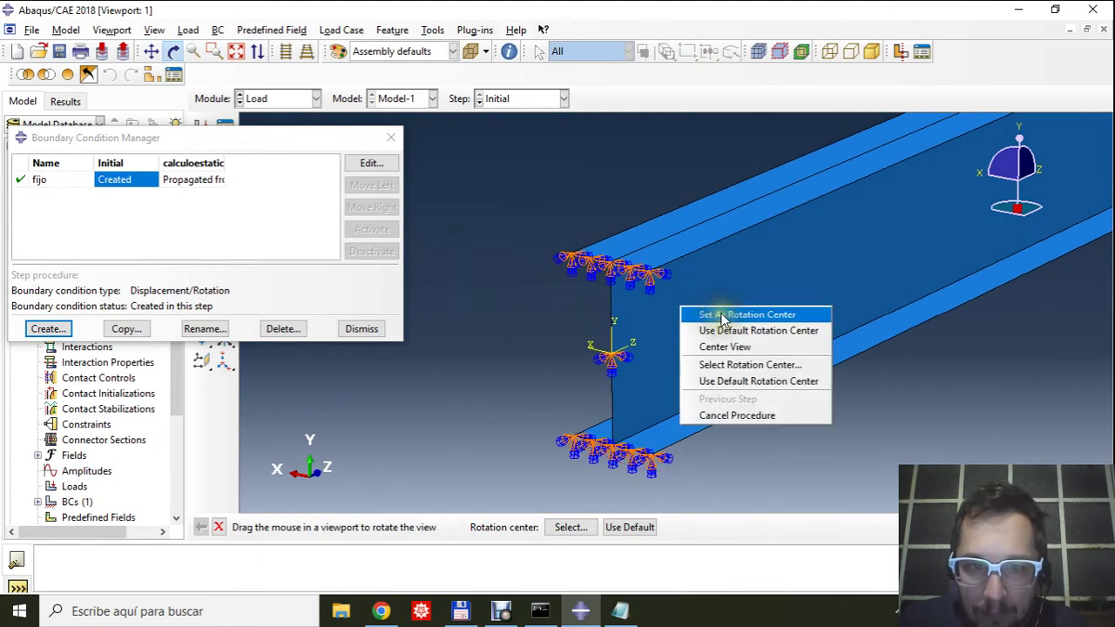
click(748, 365)
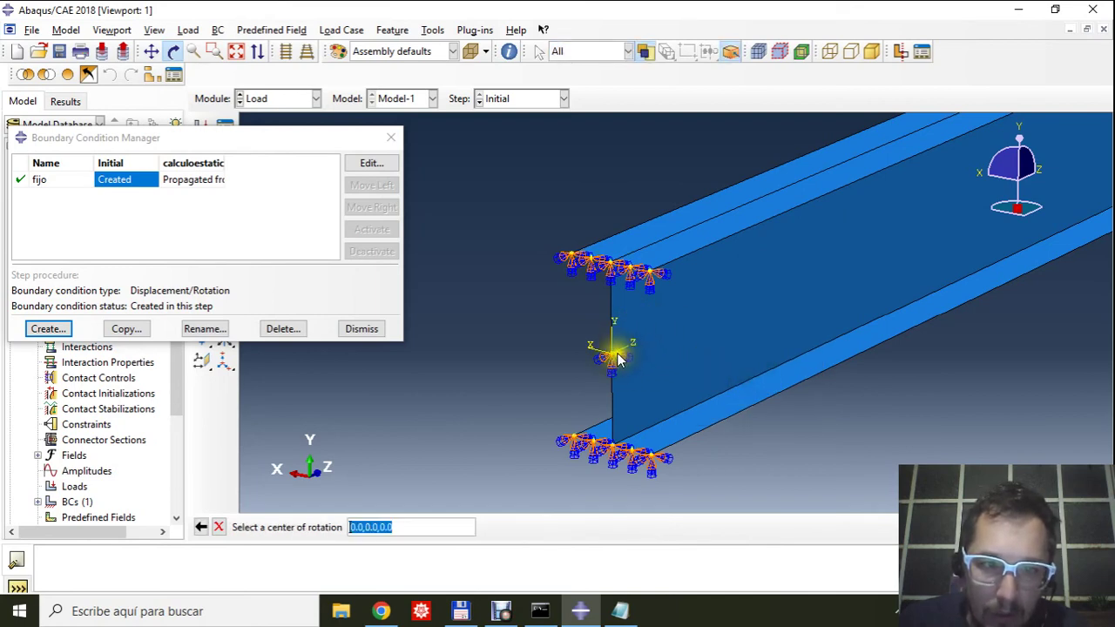
click(615, 360)
mouse_move(736, 374)
mouse_down()
mouse_move(719, 378)
mouse_move(654, 343)
mouse_move(694, 284)
mouse_move(749, 311)
mouse_move(772, 373)
mouse_move(715, 343)
mouse_move(605, 392)
mouse_move(630, 348)
mouse_move(660, 357)
mouse_move(654, 329)
mouse_move(741, 363)
mouse_up()
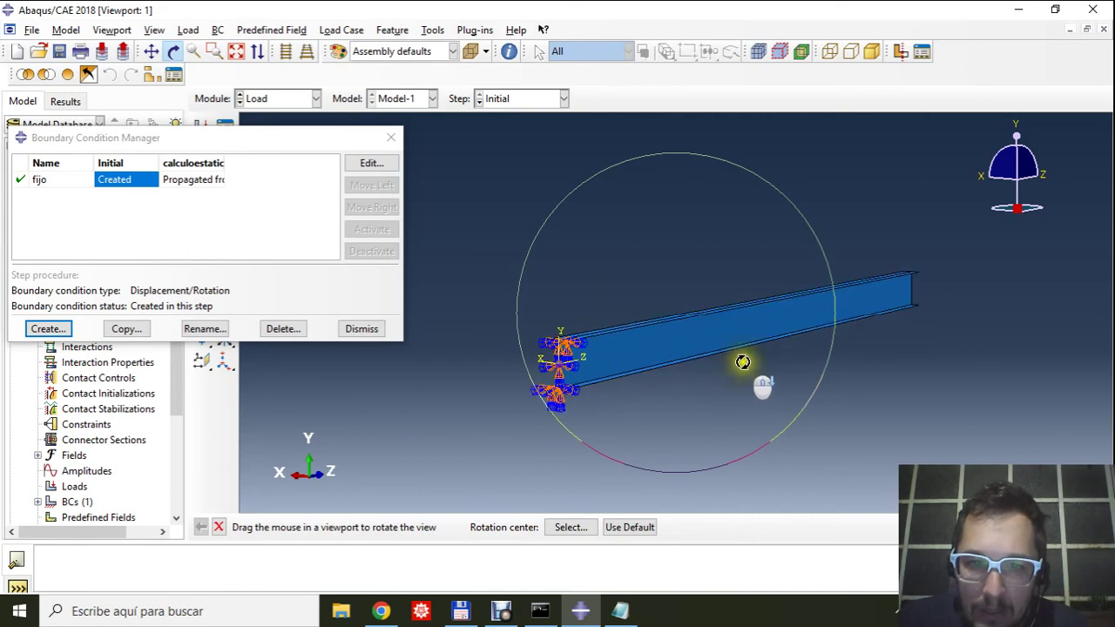
Set the rotation centre on the beam's web, inspect the beam, and close the Boundary Condition Manager.
right_click(756, 357)
click(766, 362)
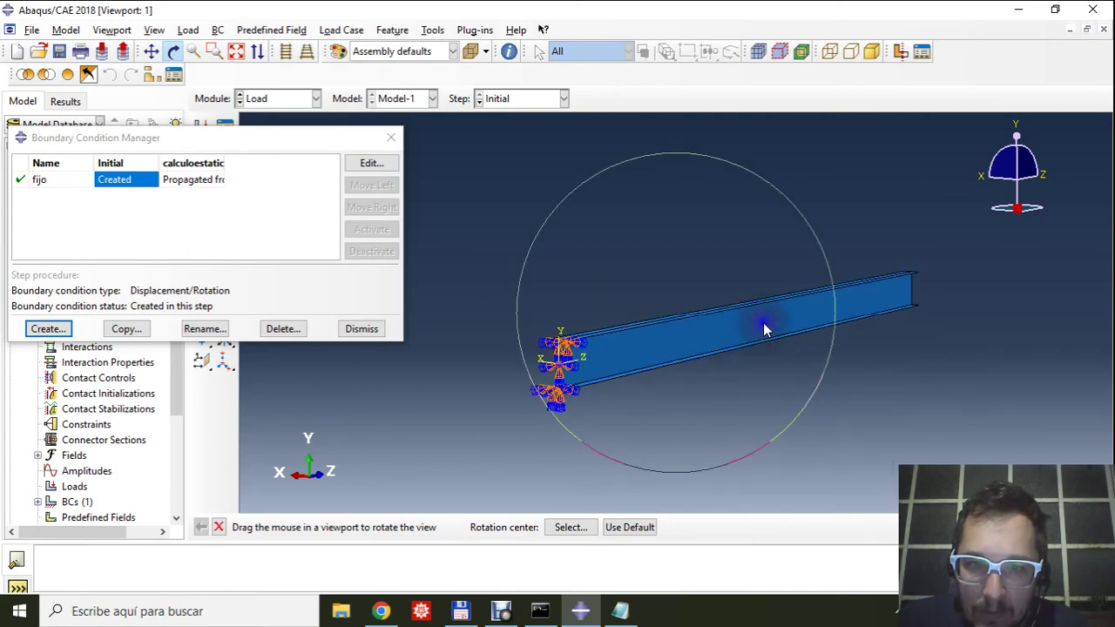
right_click(765, 322)
click(771, 328)
drag(772, 331, 584, 382)
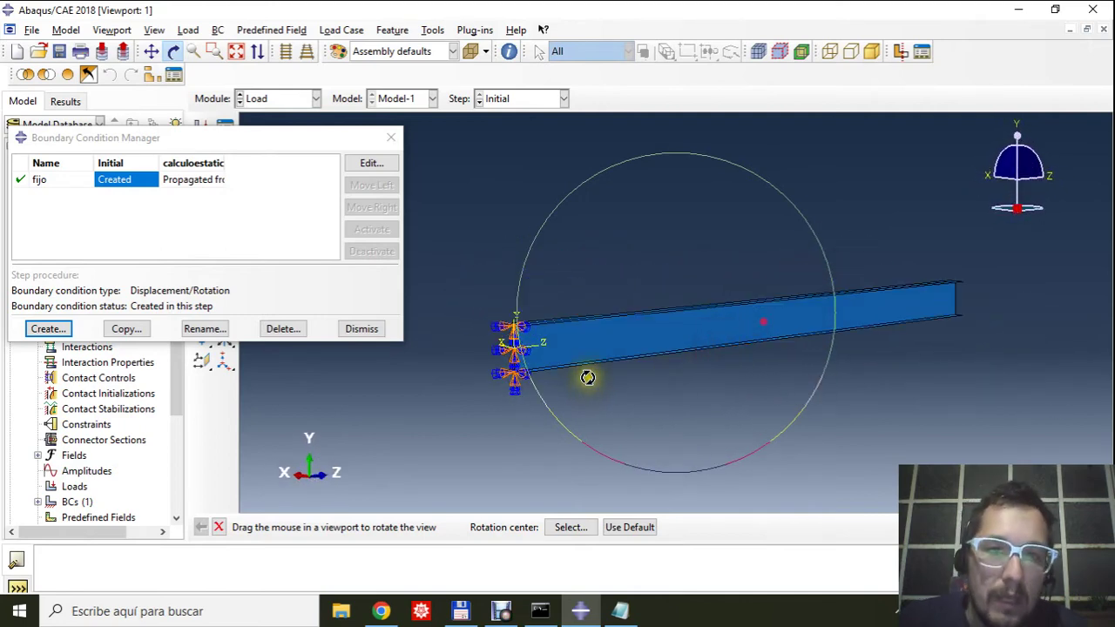
click(378, 331)
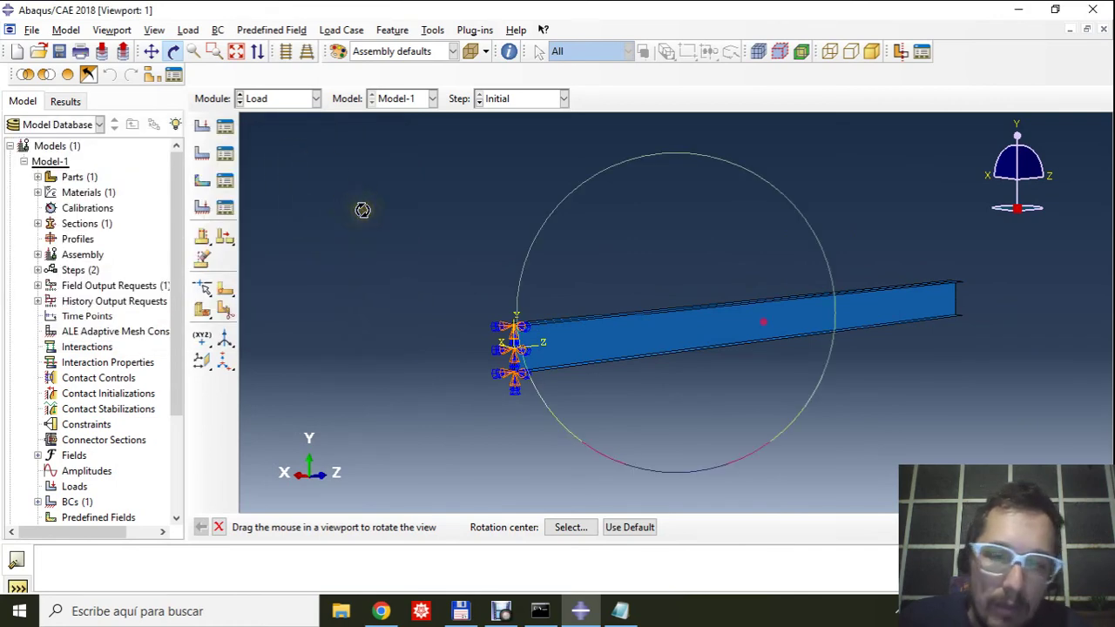
drag(685, 396, 678, 323)
key(Escape)
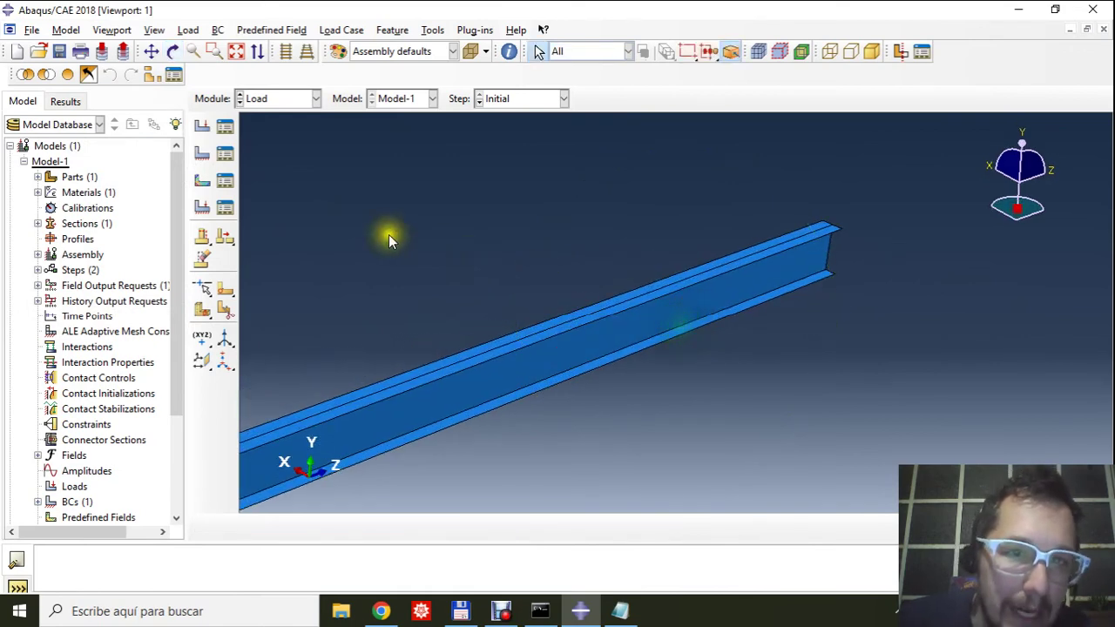
Create a mechanical Pressure load named presion in the calculoestatico step.
click(201, 125)
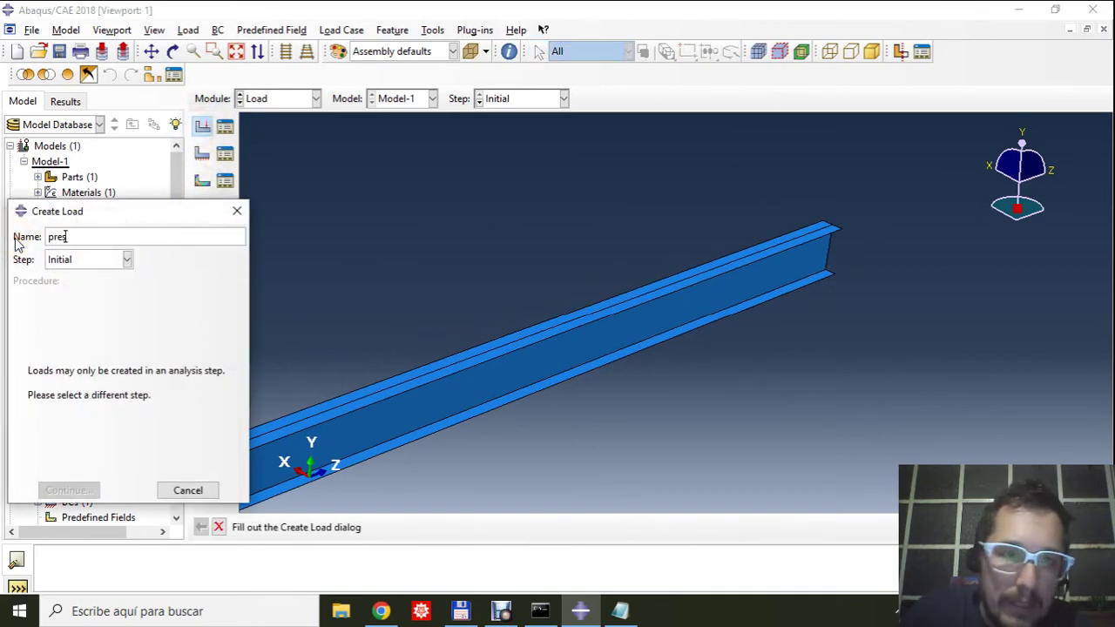
text(presion)
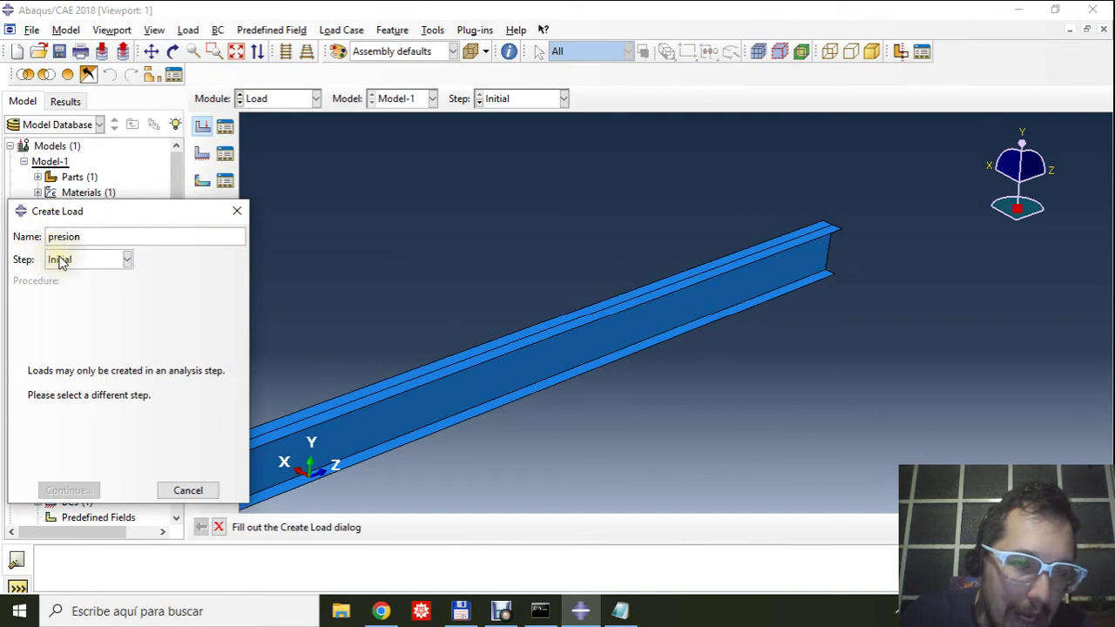
click(58, 258)
click(67, 292)
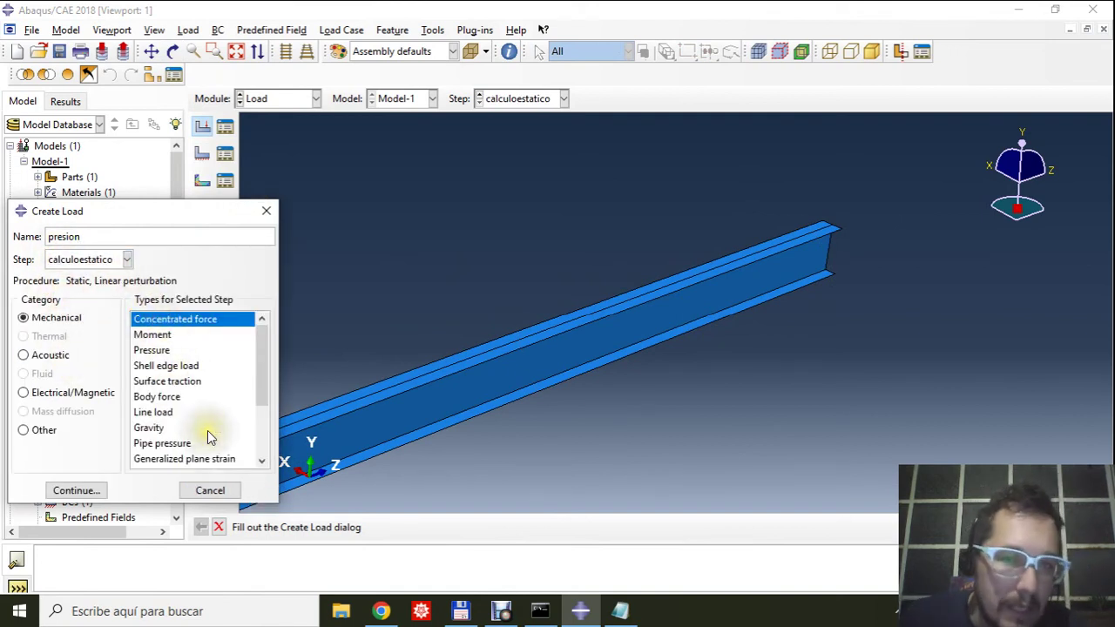
click(175, 351)
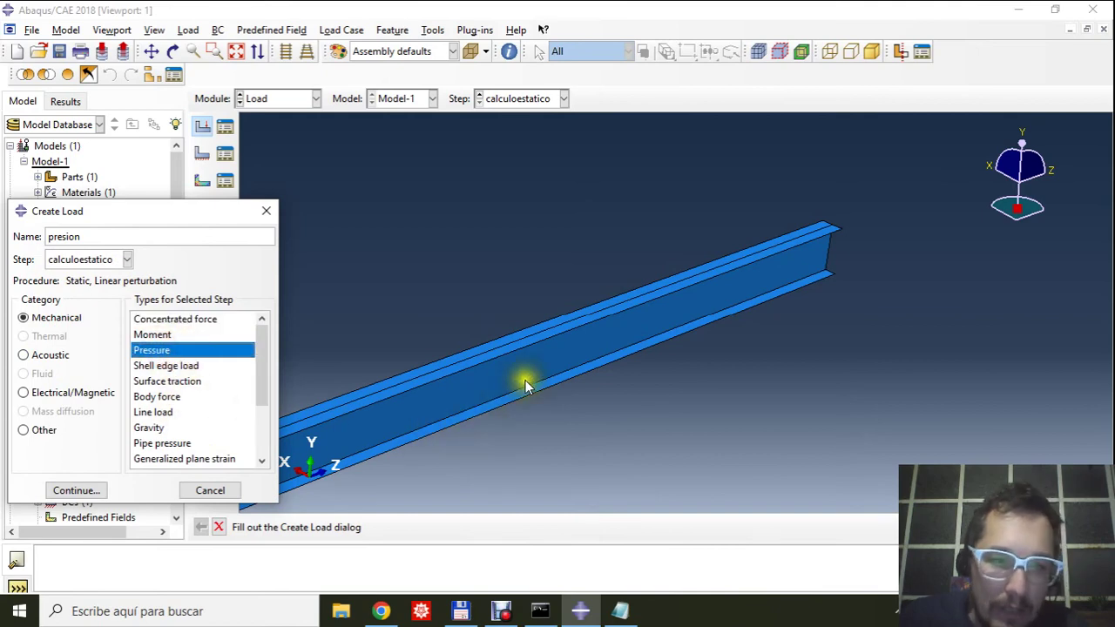
scroll(634, 301, up, 2)
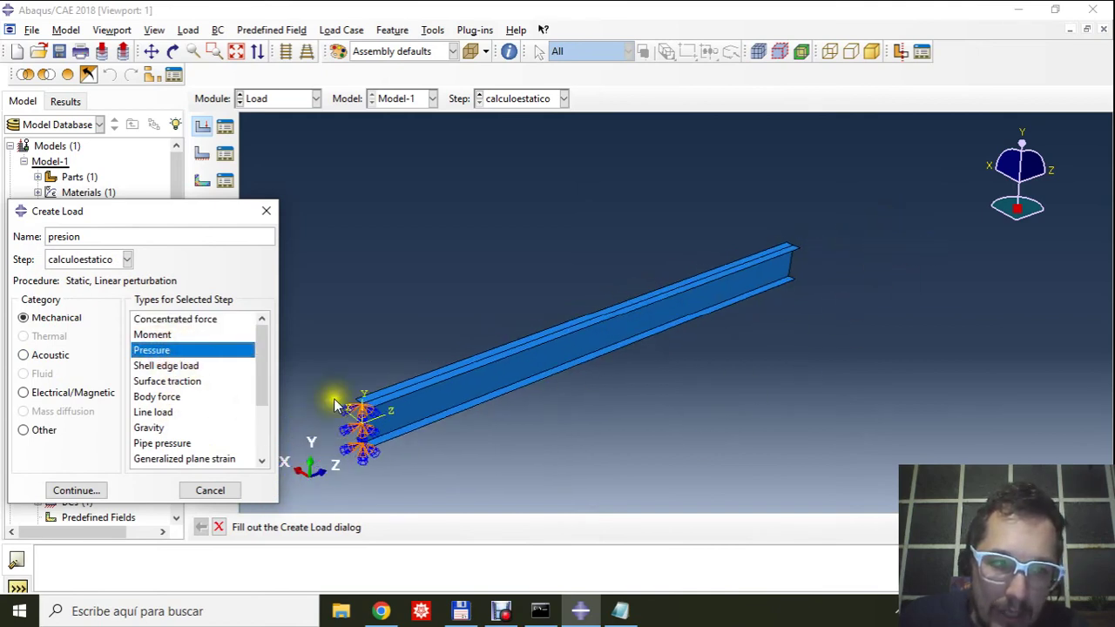
click(76, 490)
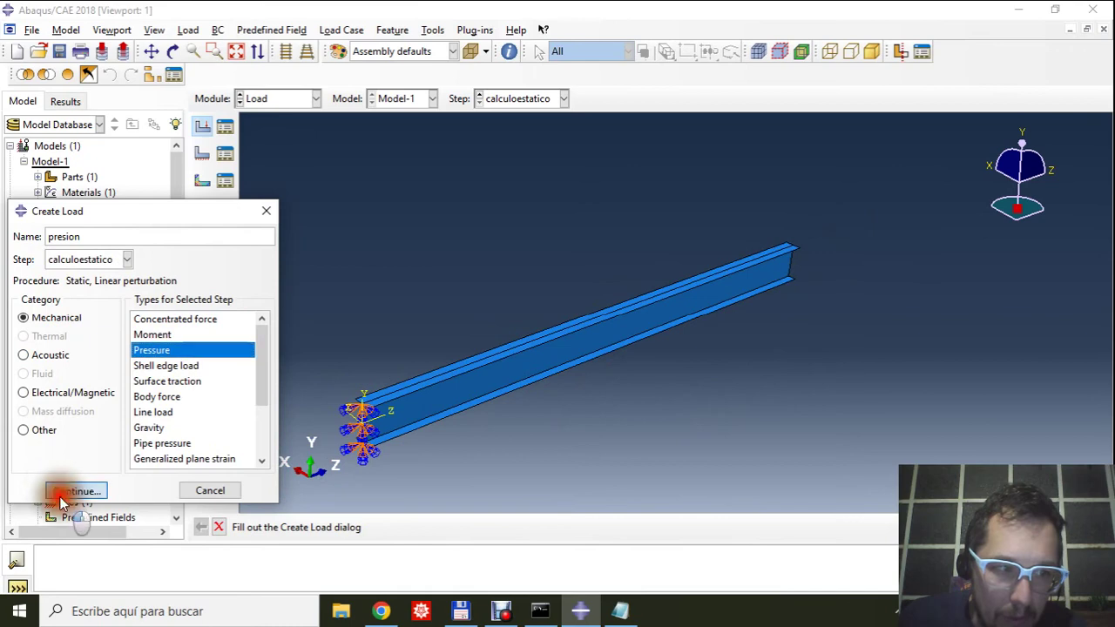
Assign the presion load to both halves of the beam's upper flange, without creating a surface.
scroll(558, 371, down, 3)
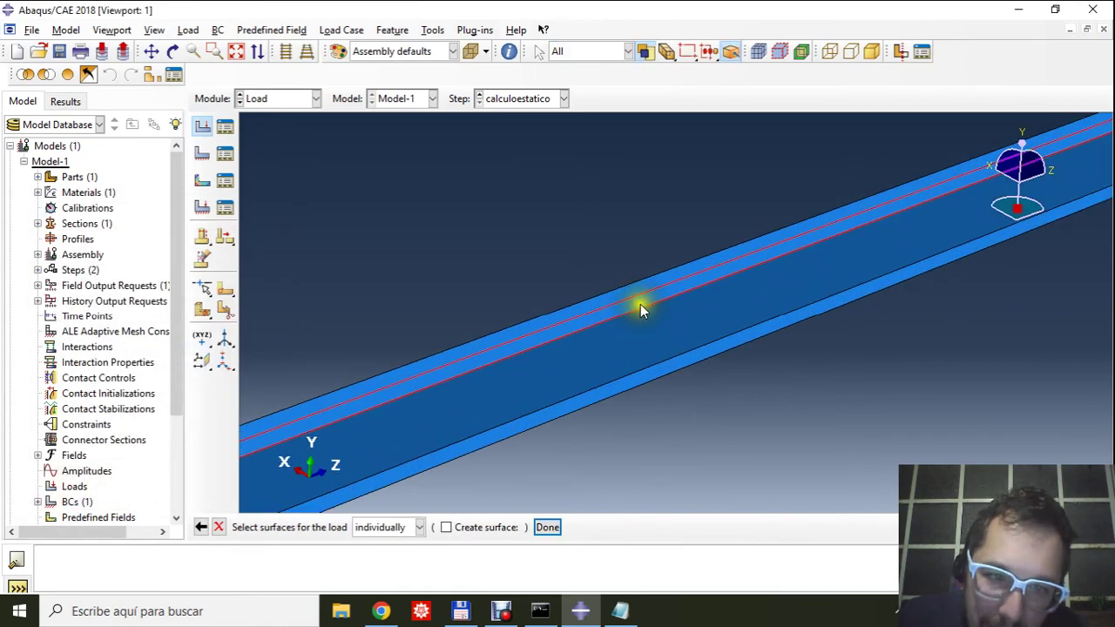
click(643, 306)
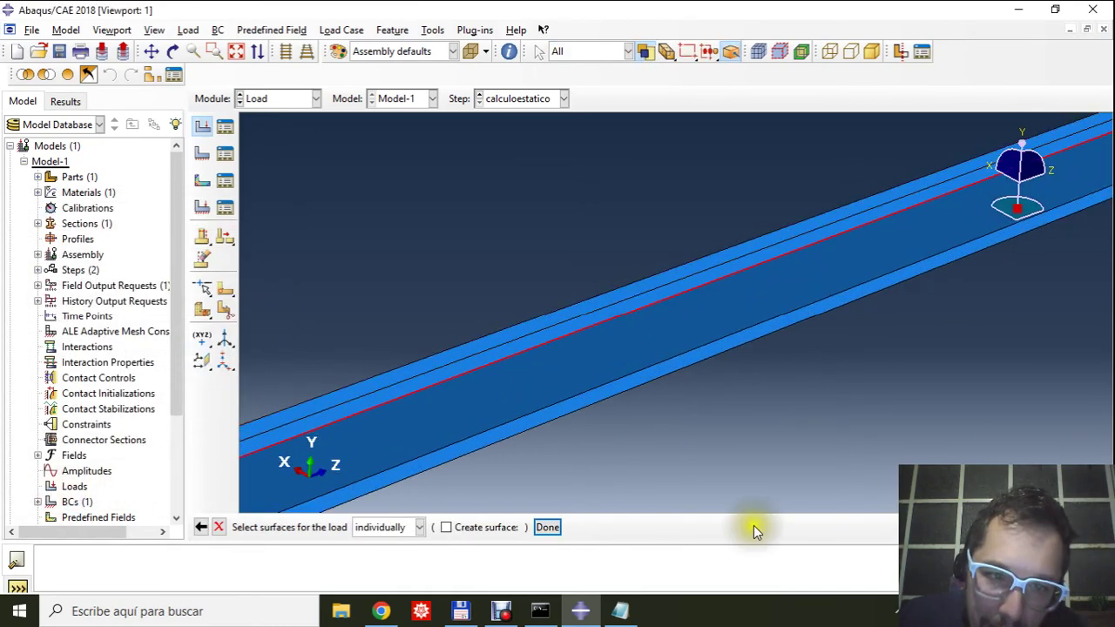
click(643, 300)
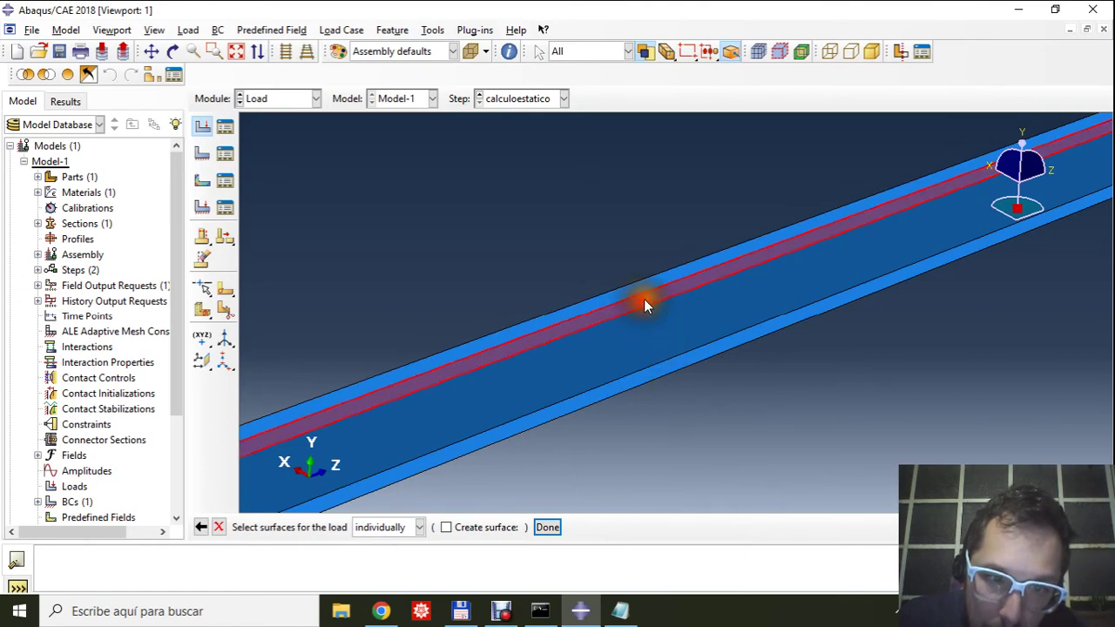
click(553, 319)
scroll(567, 290, down, 5)
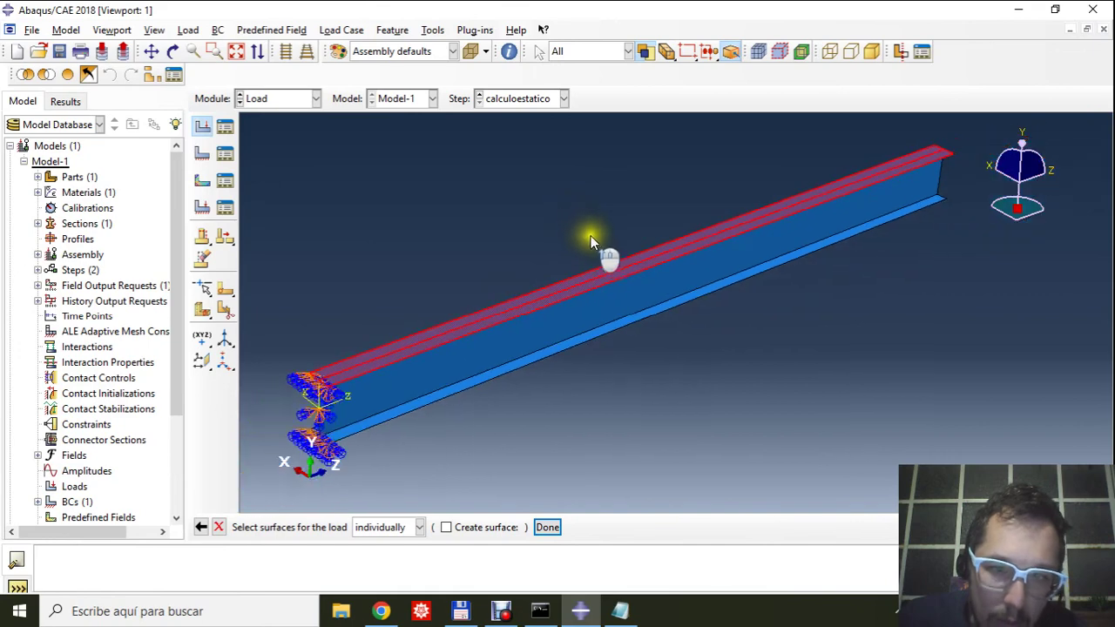
click(551, 527)
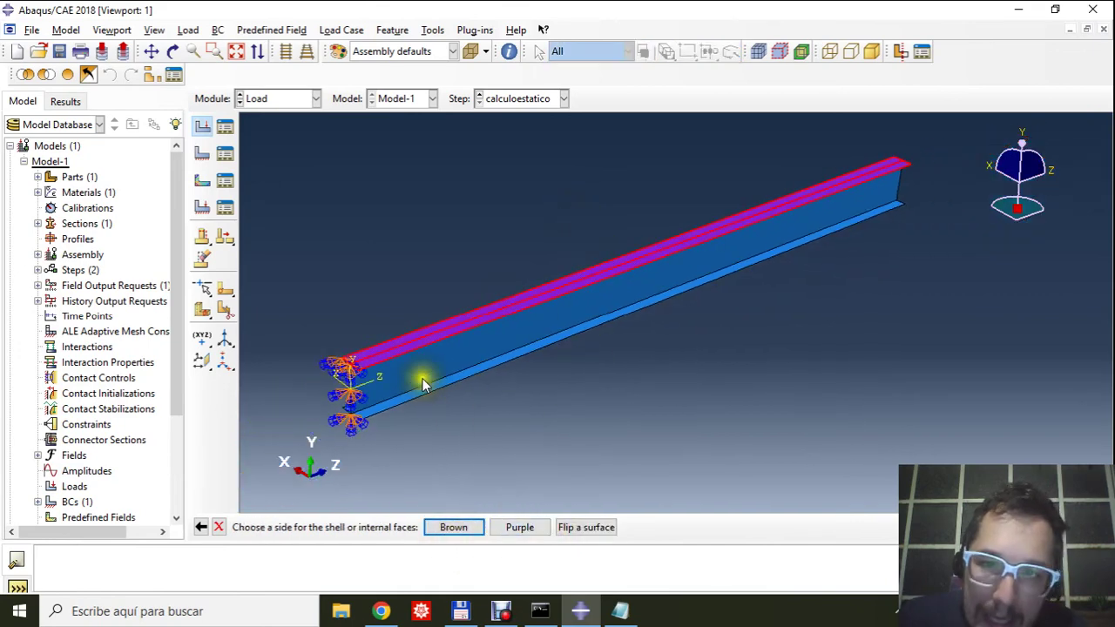
Choose the purple side of the upper flange faces for the pressure.
click(172, 52)
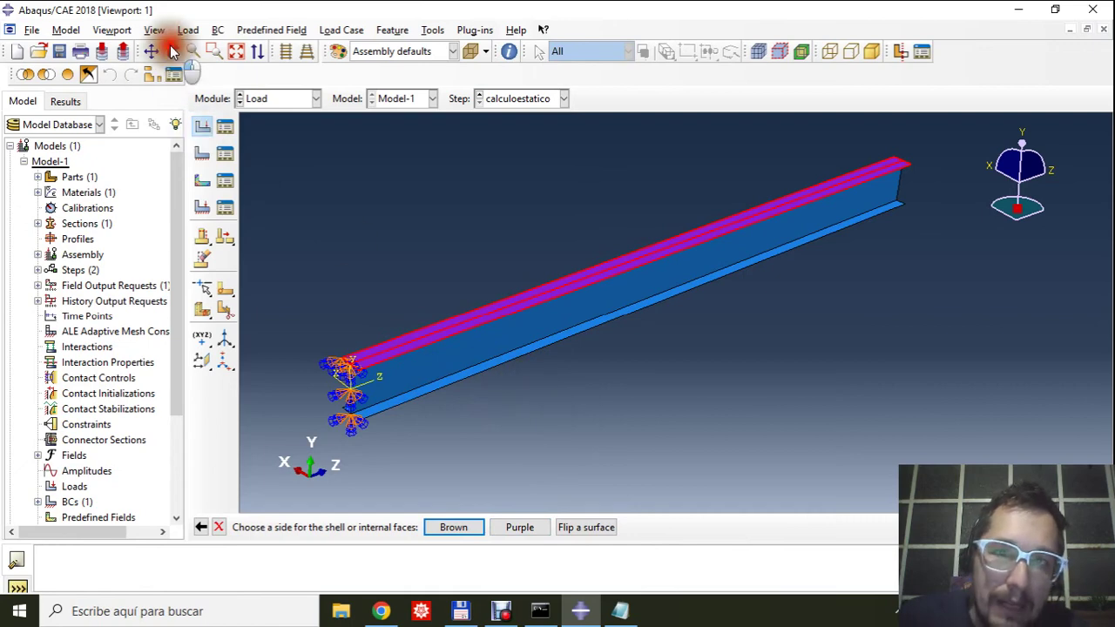
mouse_move(776, 343)
mouse_down()
mouse_move(665, 137)
mouse_move(654, 182)
mouse_move(740, 336)
mouse_move(766, 341)
mouse_move(758, 344)
mouse_up()
key(Escape)
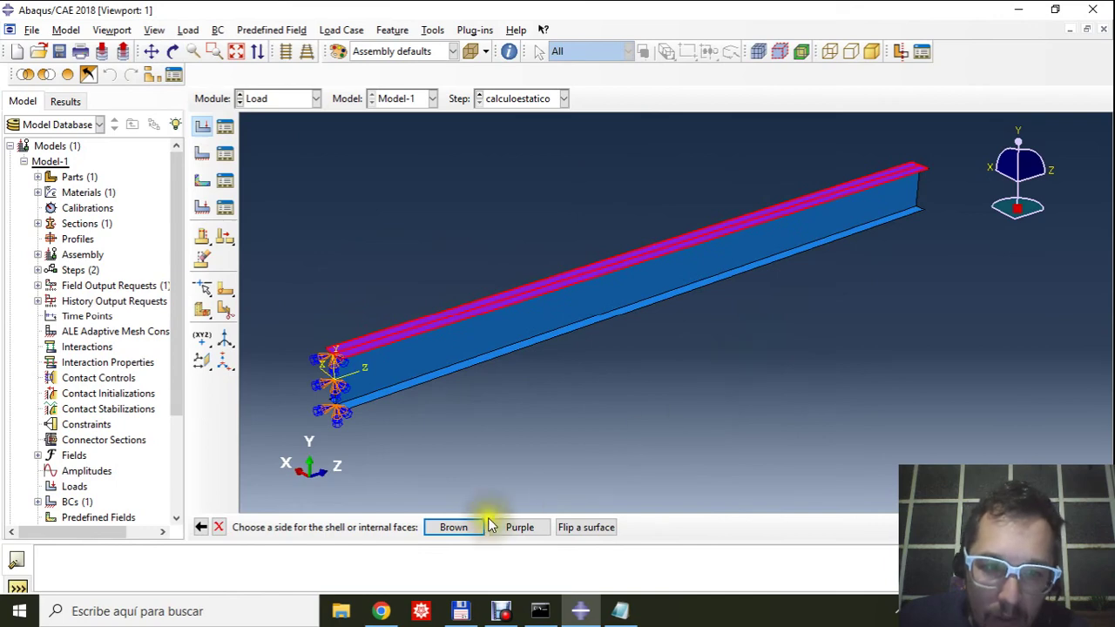
click(518, 527)
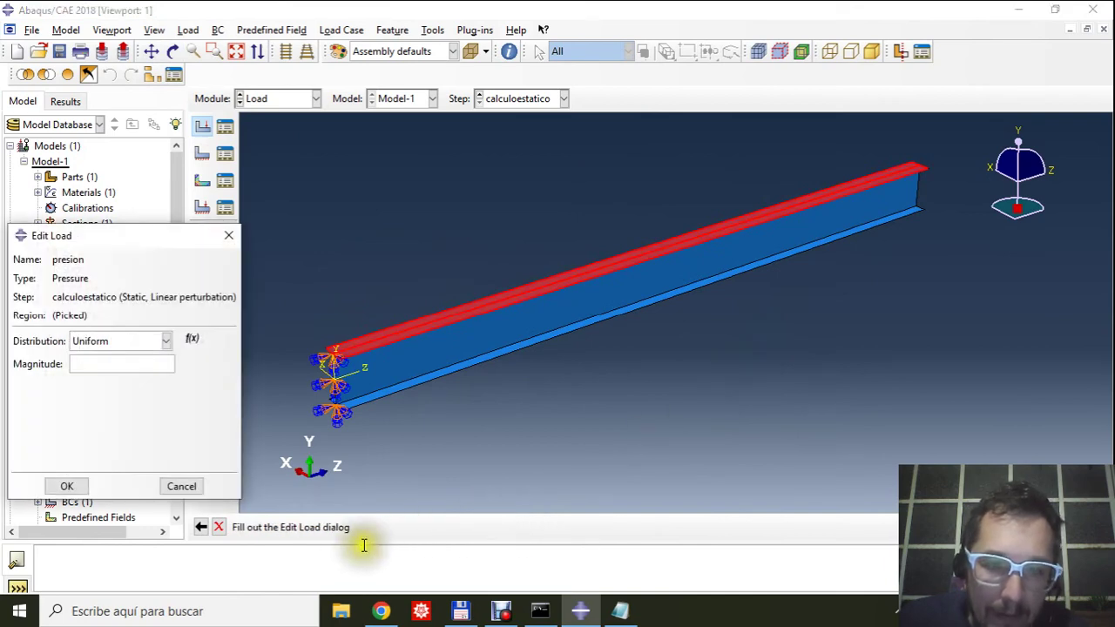
Give presion a uniform magnitude of 0.1 and save the load.
click(92, 367)
text(0.1)
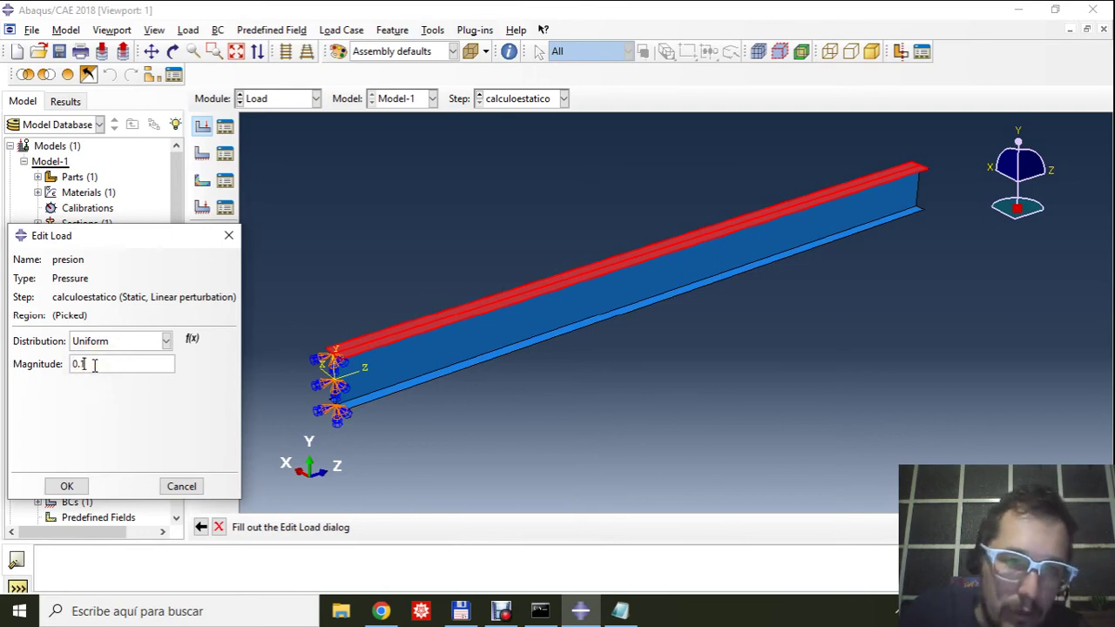
click(95, 365)
click(97, 368)
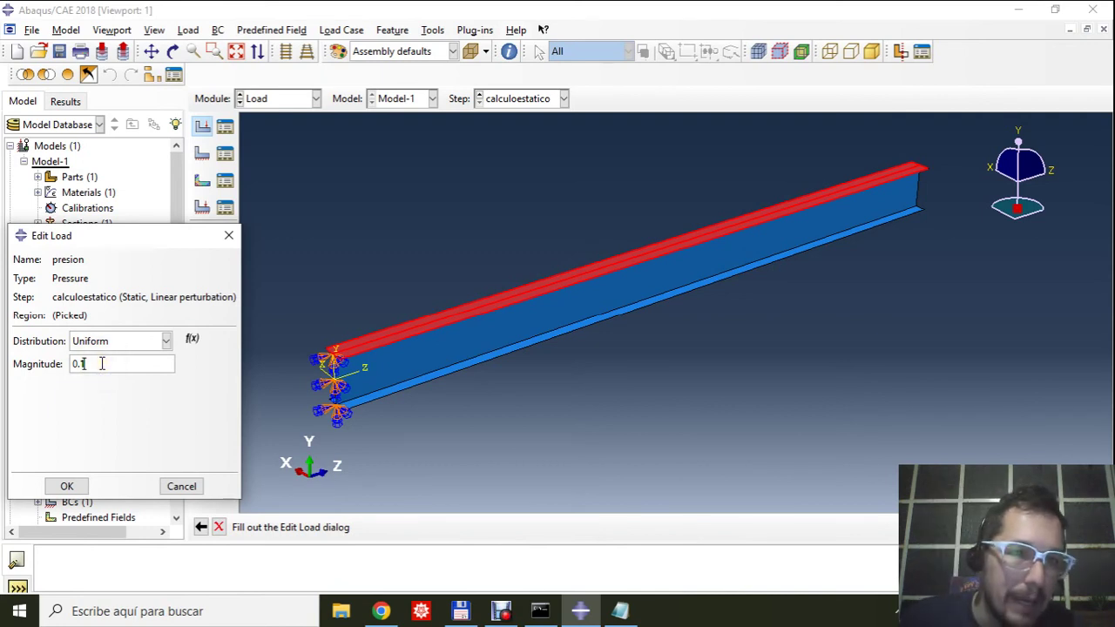
click(65, 483)
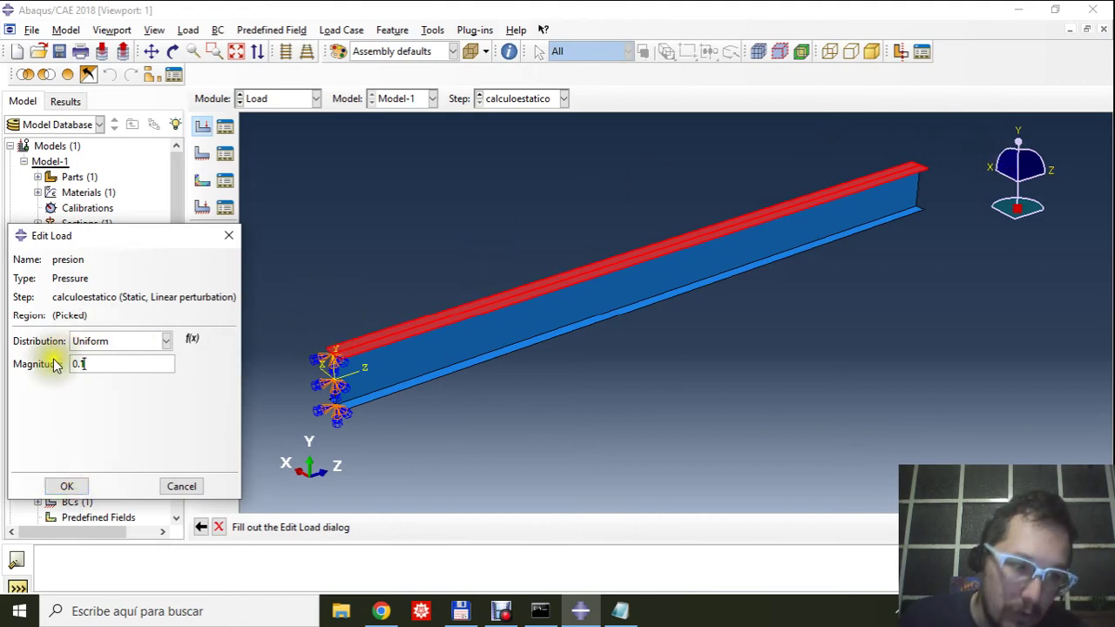
click(74, 488)
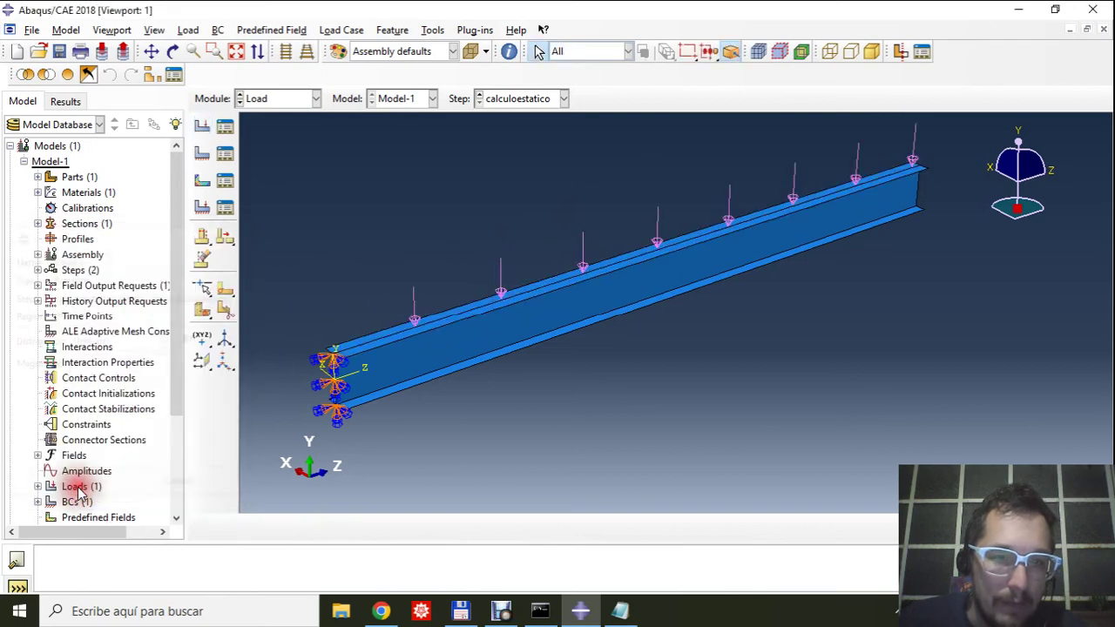
Examine the pressure arrows on the upper flange and review presion in the Load Manager.
click(172, 51)
drag(491, 272, 652, 329)
middle_click(652, 329)
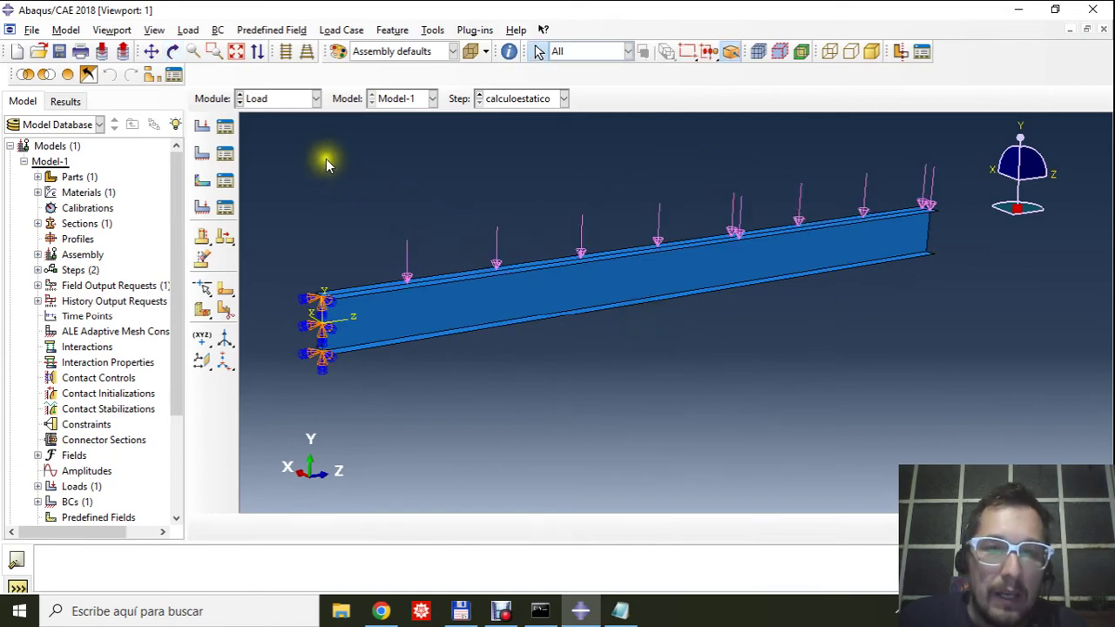
click(225, 126)
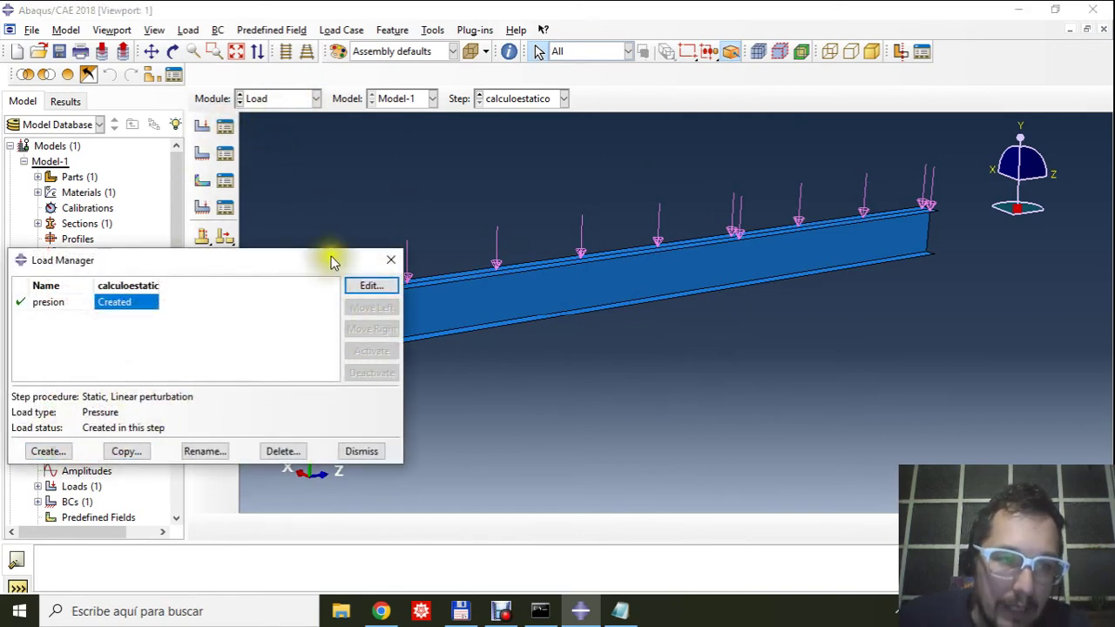
click(390, 260)
Switch to the Mesh module with the whole beam in view.
click(301, 100)
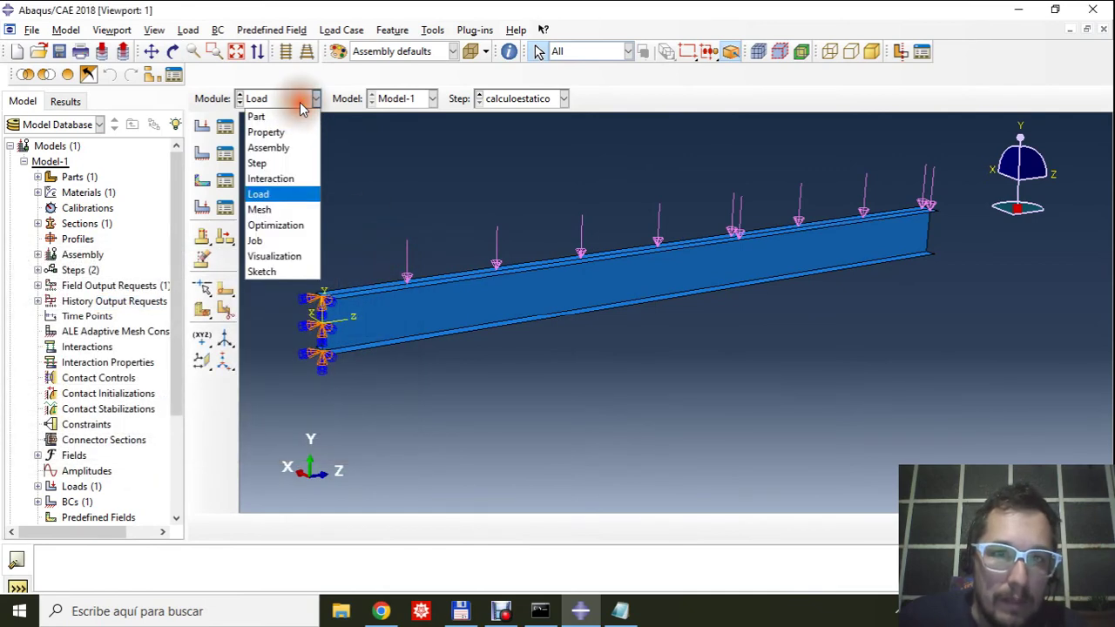
click(278, 210)
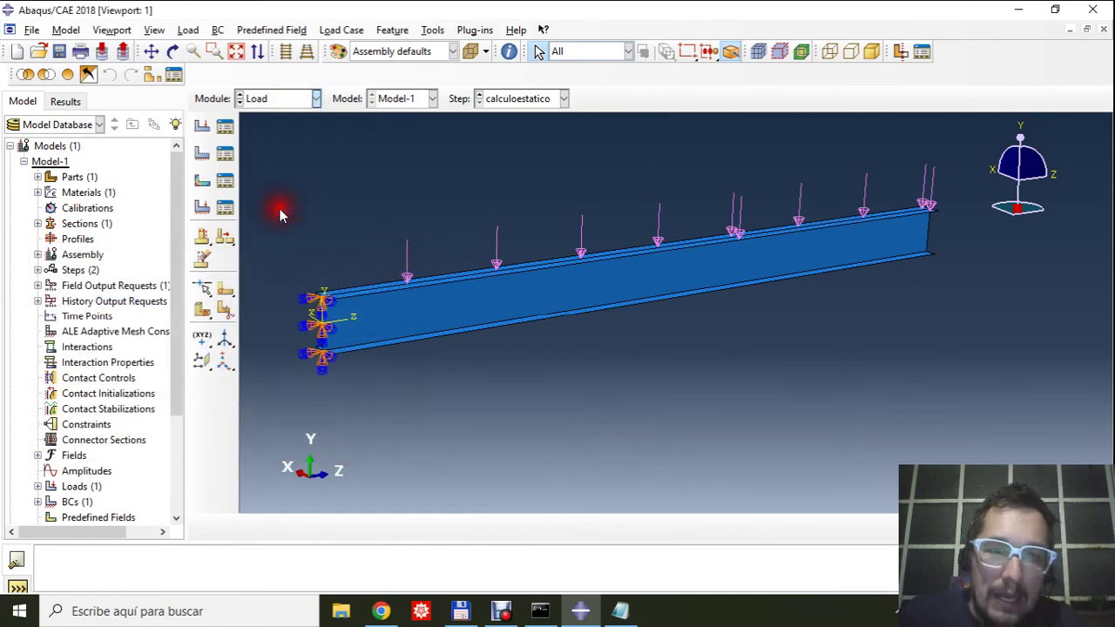
click(172, 52)
drag(667, 308, 714, 343)
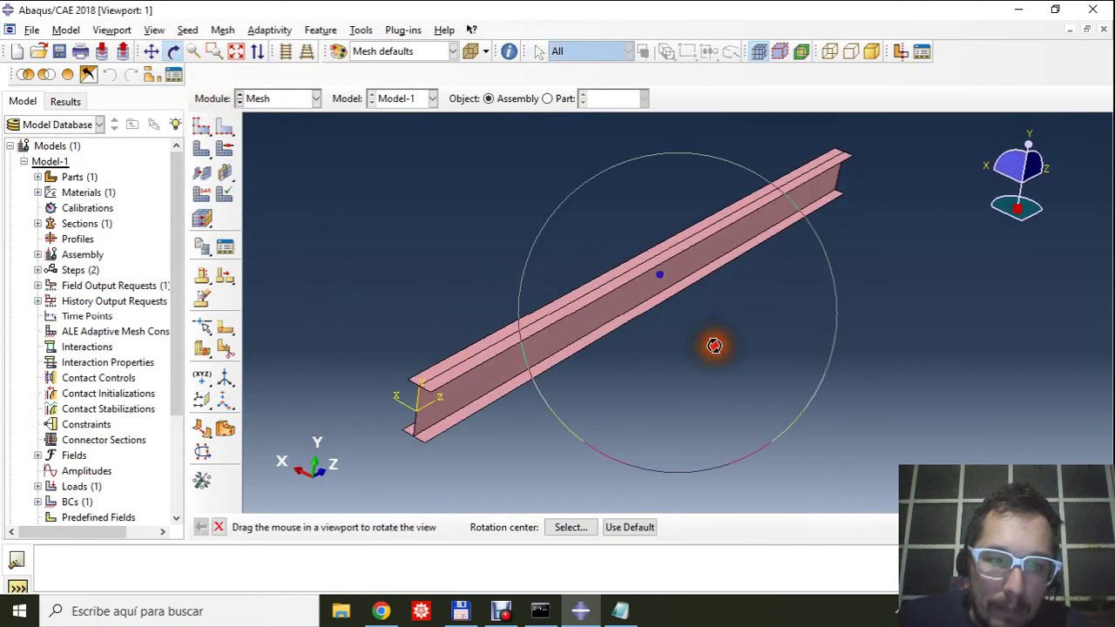
Seed the beam instance with an approximate global size of 10, check the seed spacing along its edges, and accept the seeds.
click(189, 31)
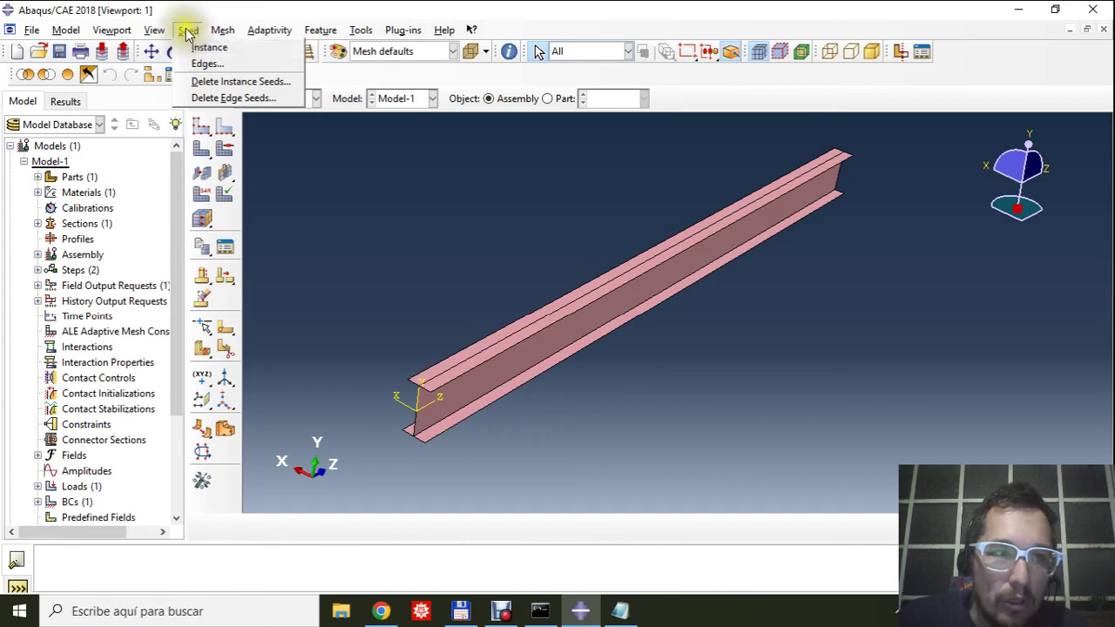
click(199, 47)
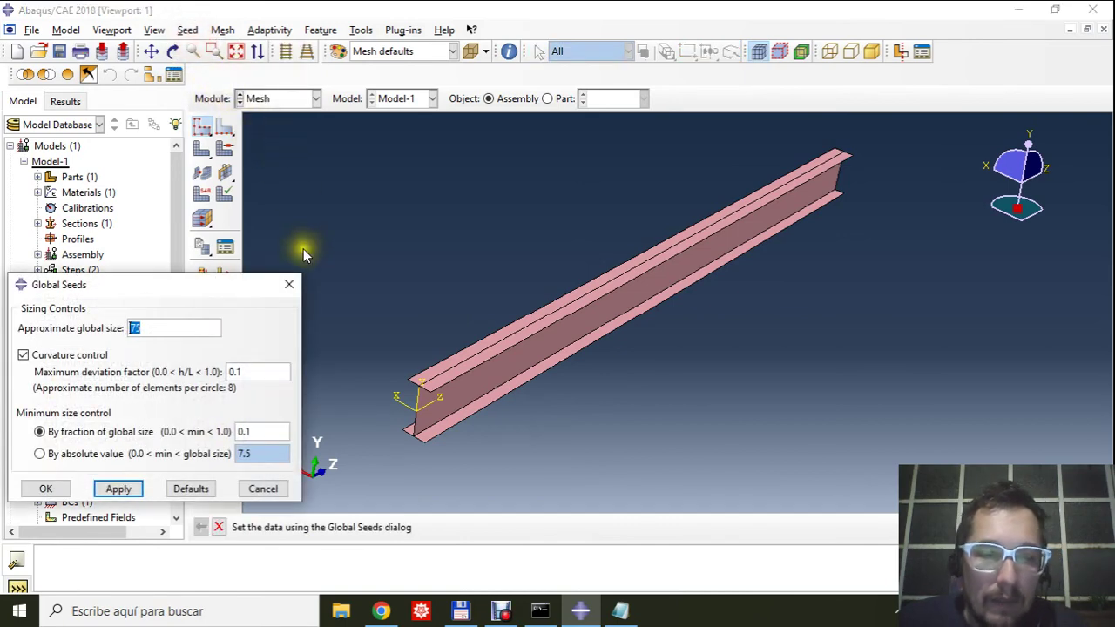
drag(139, 290, 174, 287)
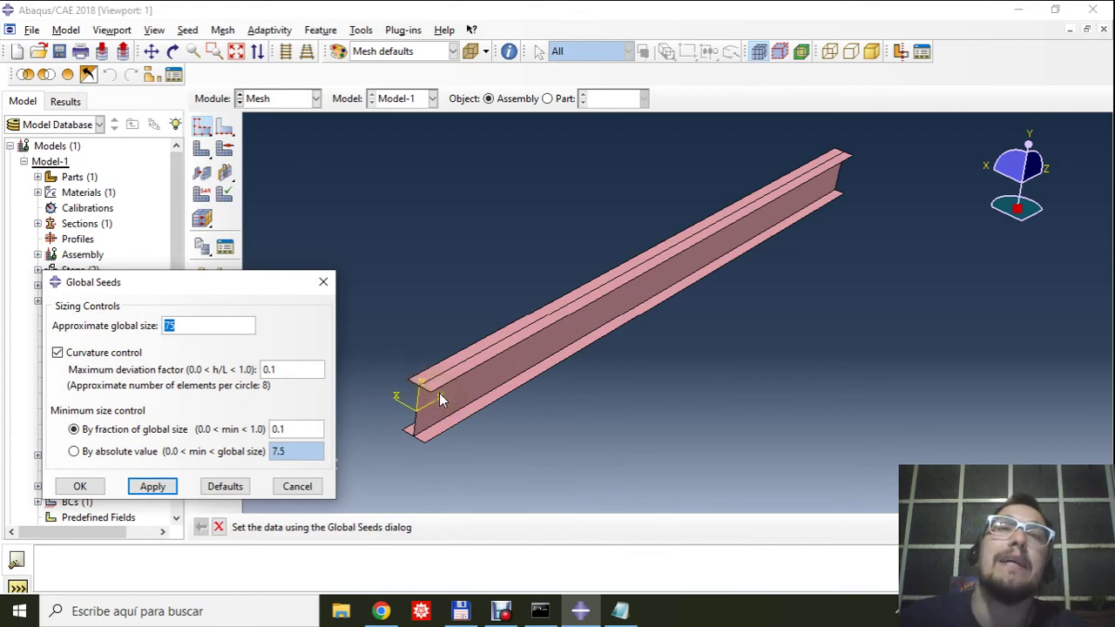
drag(178, 327, 151, 321)
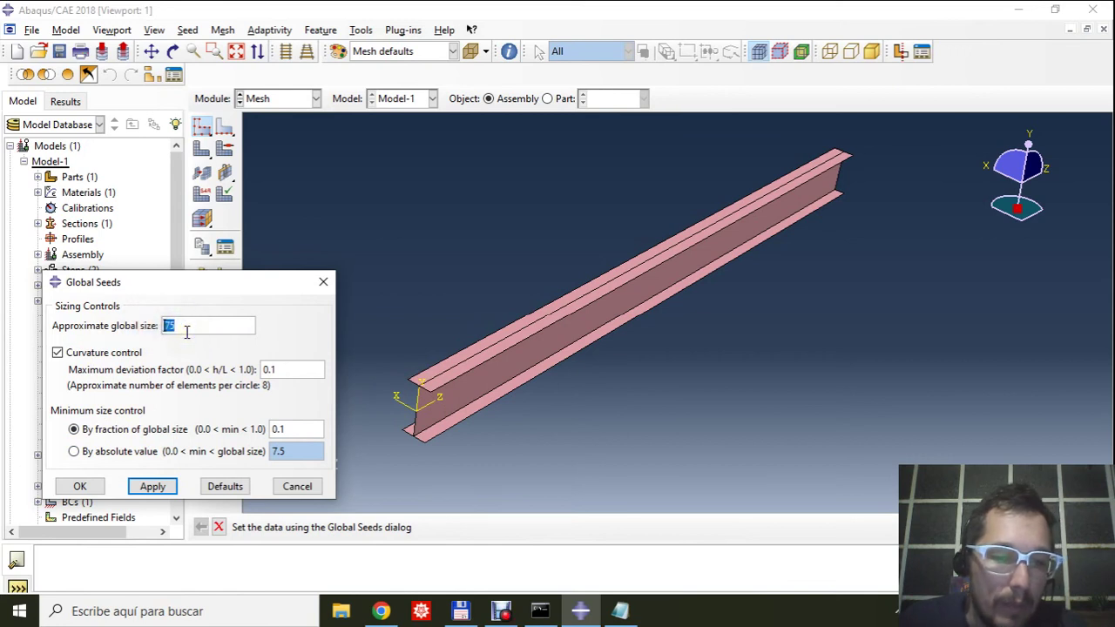
text(10)
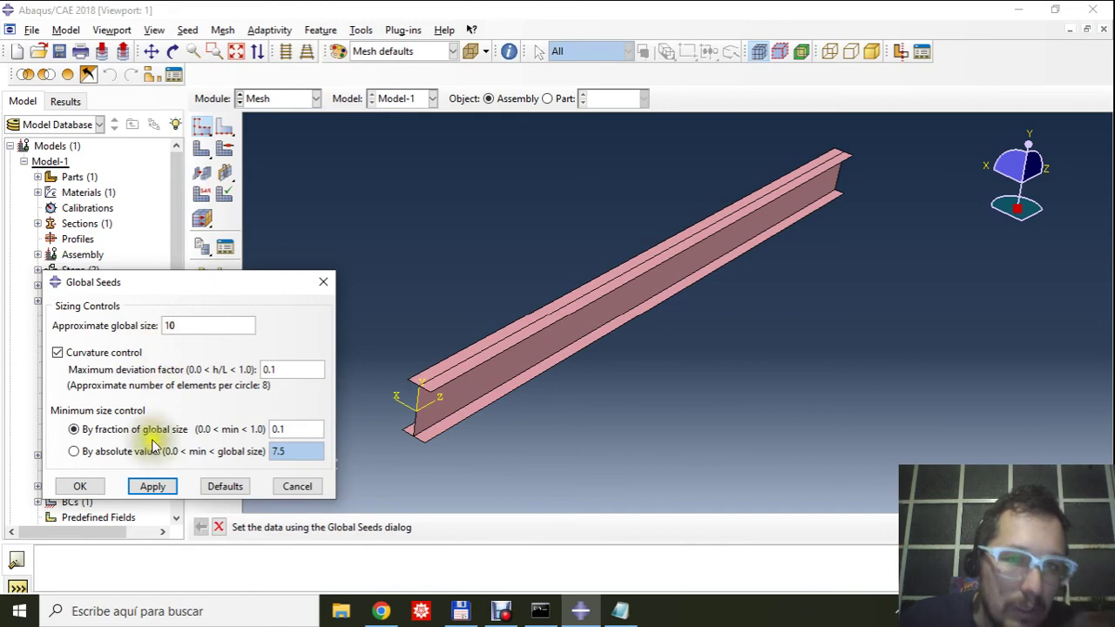
click(153, 488)
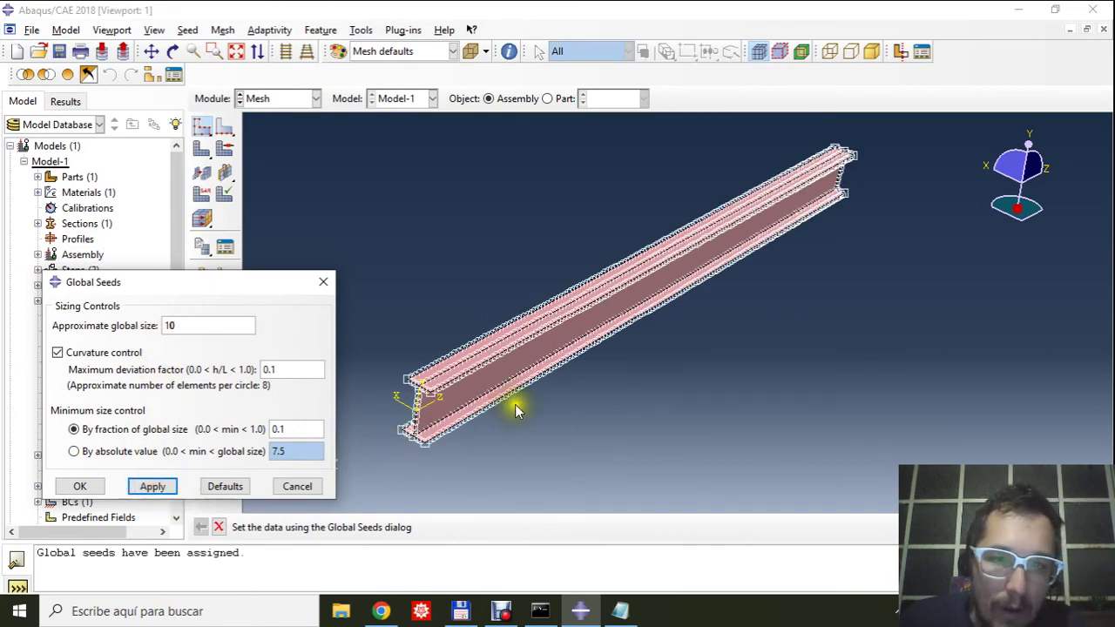
scroll(409, 400, up, 4)
scroll(461, 339, down, 4)
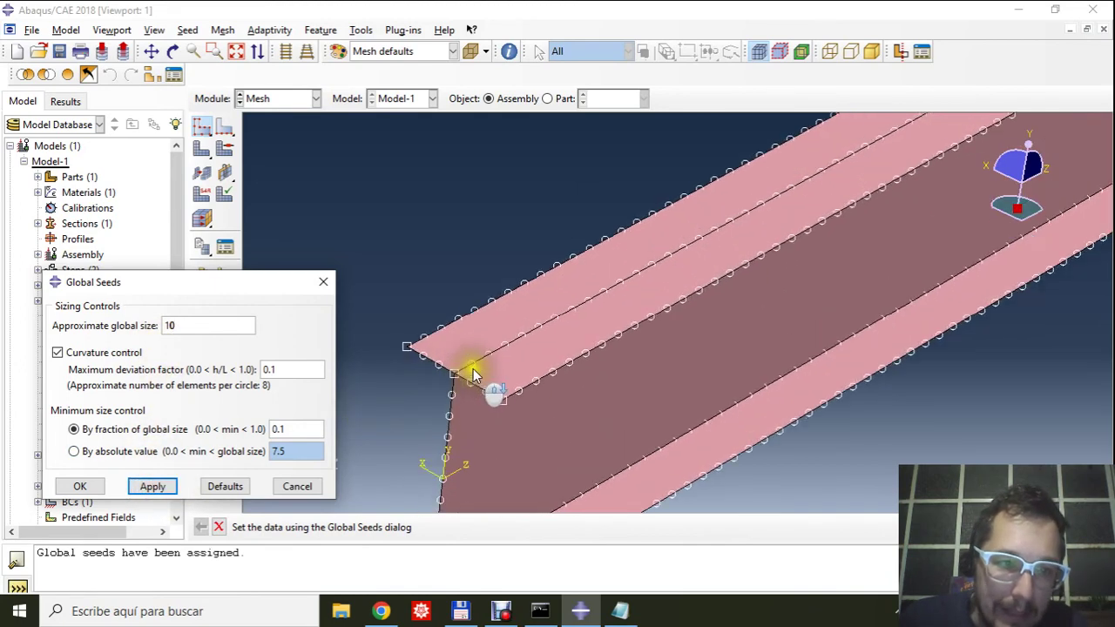
scroll(468, 298, down, 3)
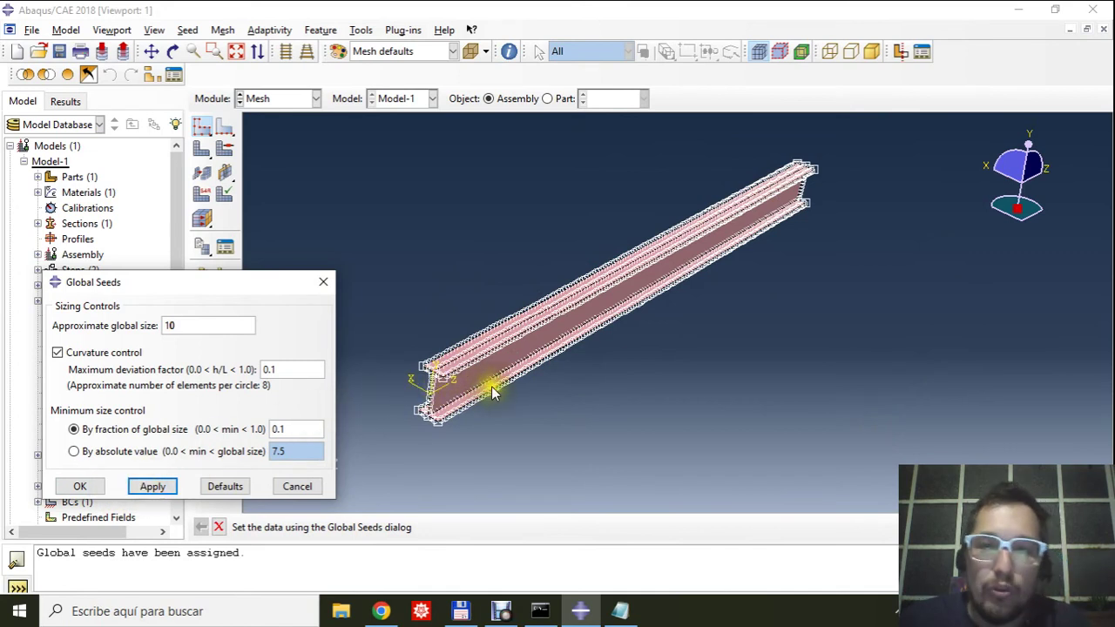
click(177, 329)
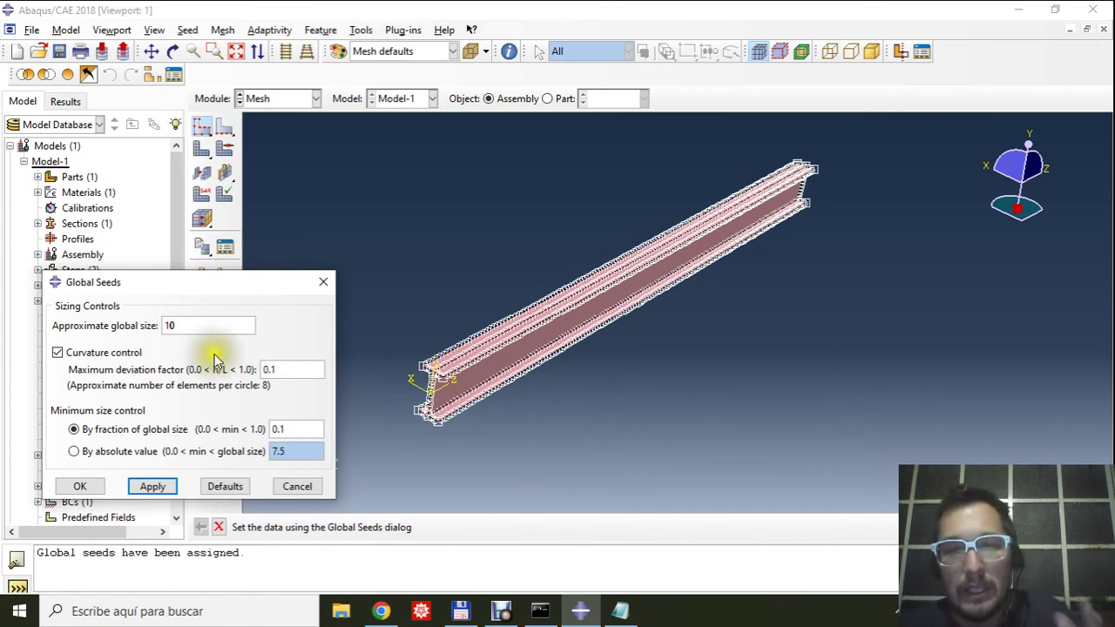
click(82, 486)
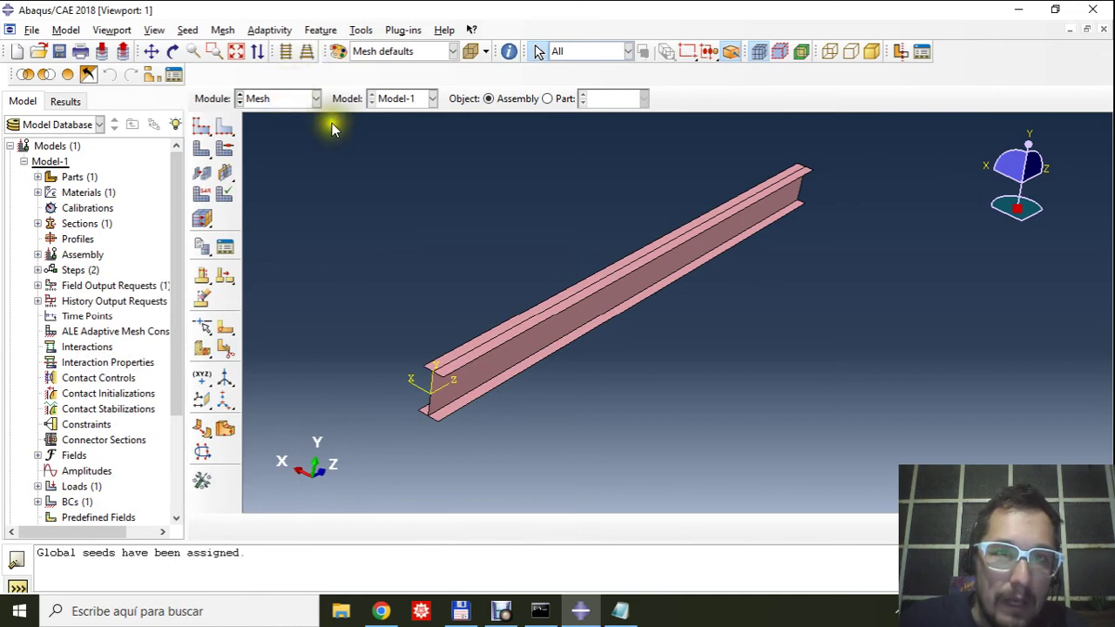
Mesh the whole beam instance with the assigned seeds and inspect the resulting mesh.
click(223, 29)
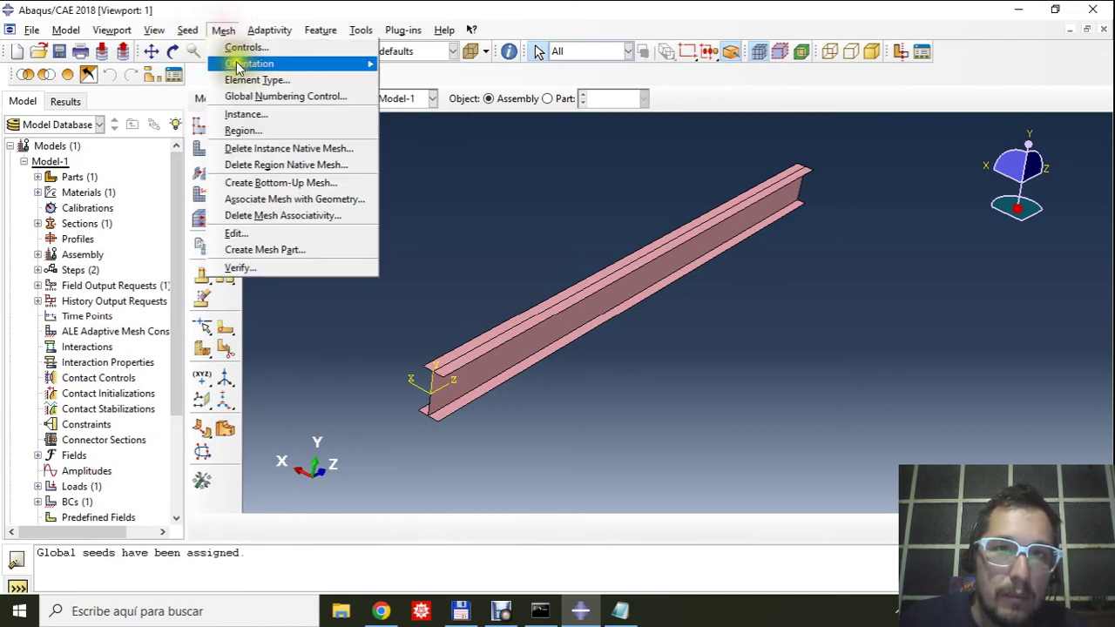
click(239, 116)
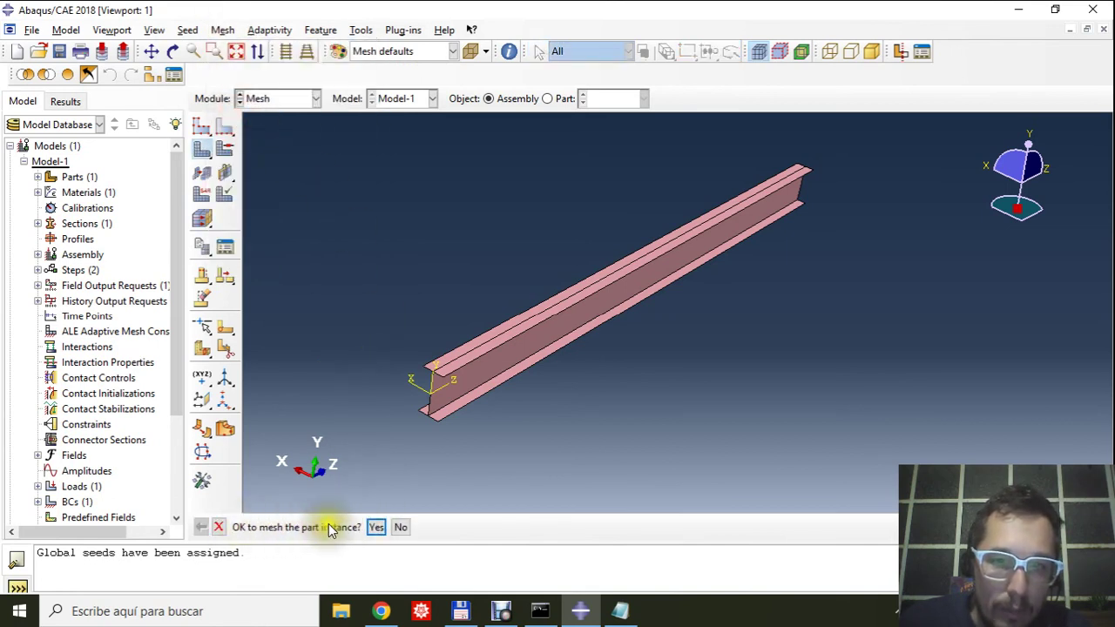
click(375, 527)
scroll(466, 405, up, 2)
scroll(466, 404, up, 2)
click(173, 52)
drag(575, 322, 677, 241)
key(Escape)
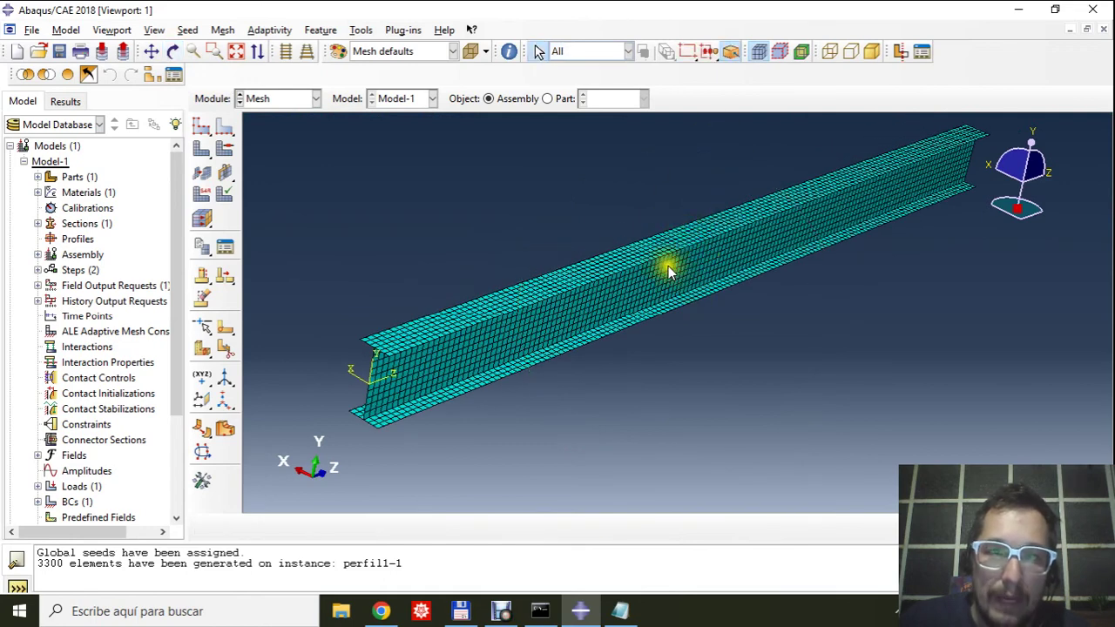
In the Job module, create a job named calculo001 from Model-1 through the Job Manager.
click(300, 100)
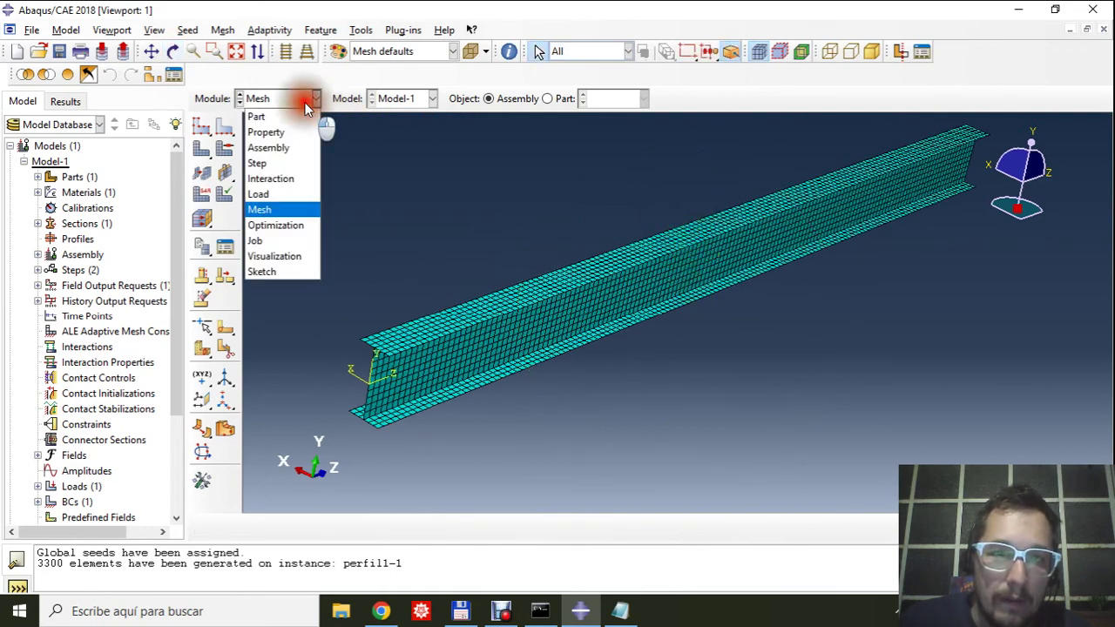
click(267, 243)
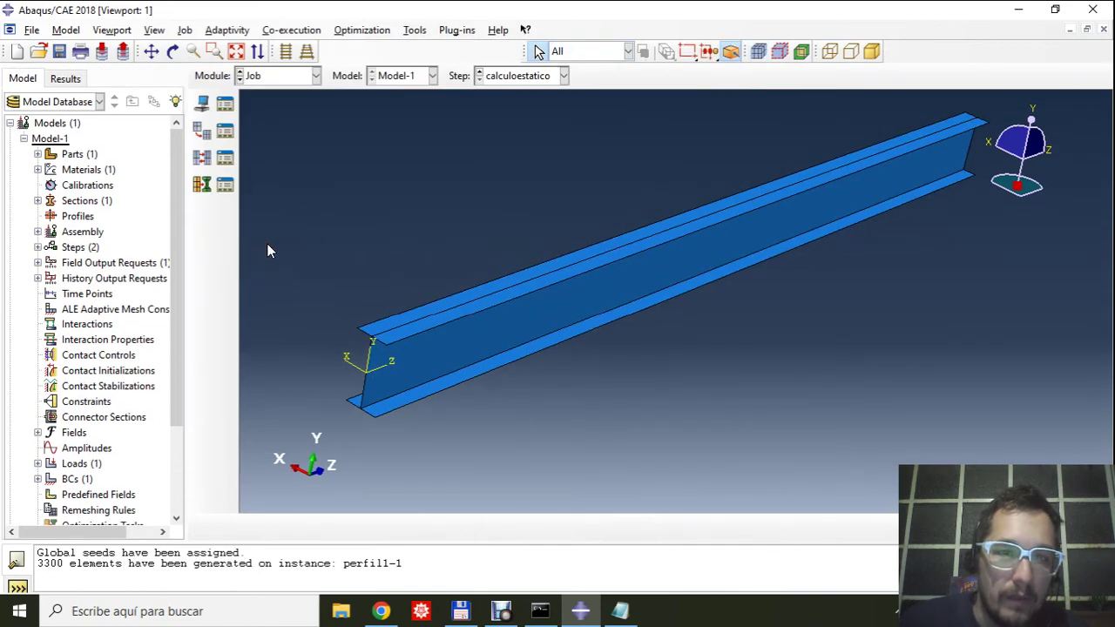
click(225, 103)
drag(234, 319, 507, 242)
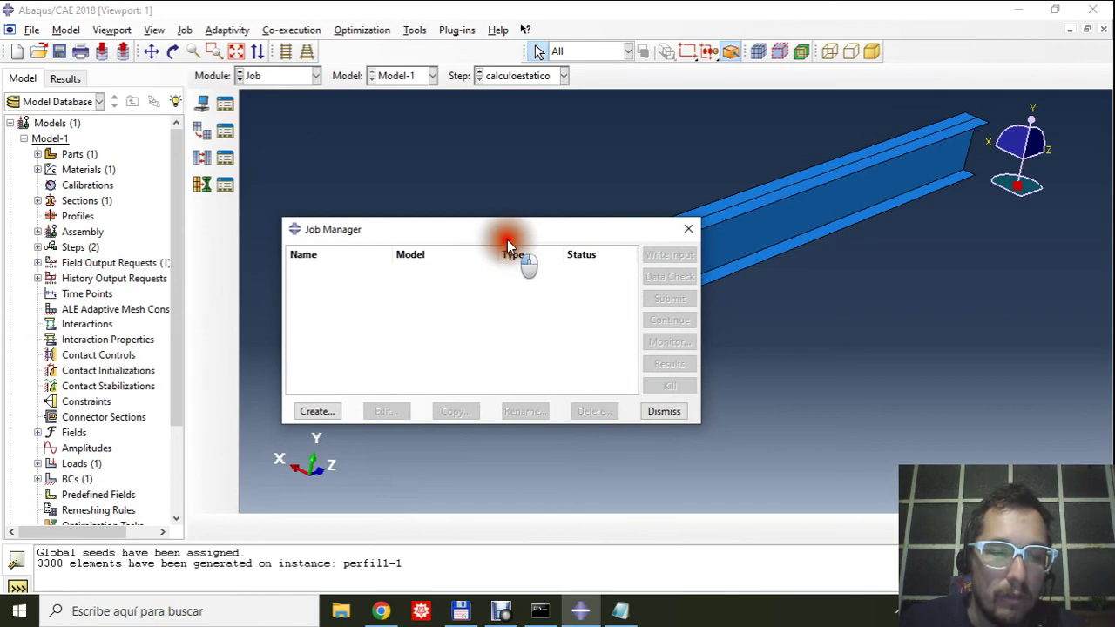
click(315, 411)
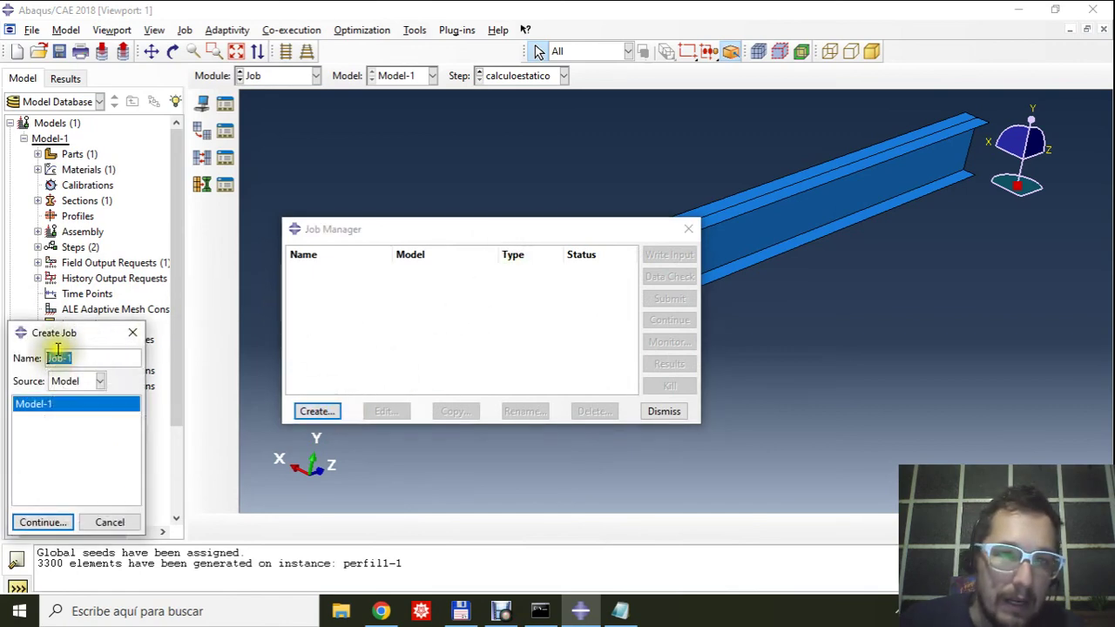
drag(58, 336, 371, 249)
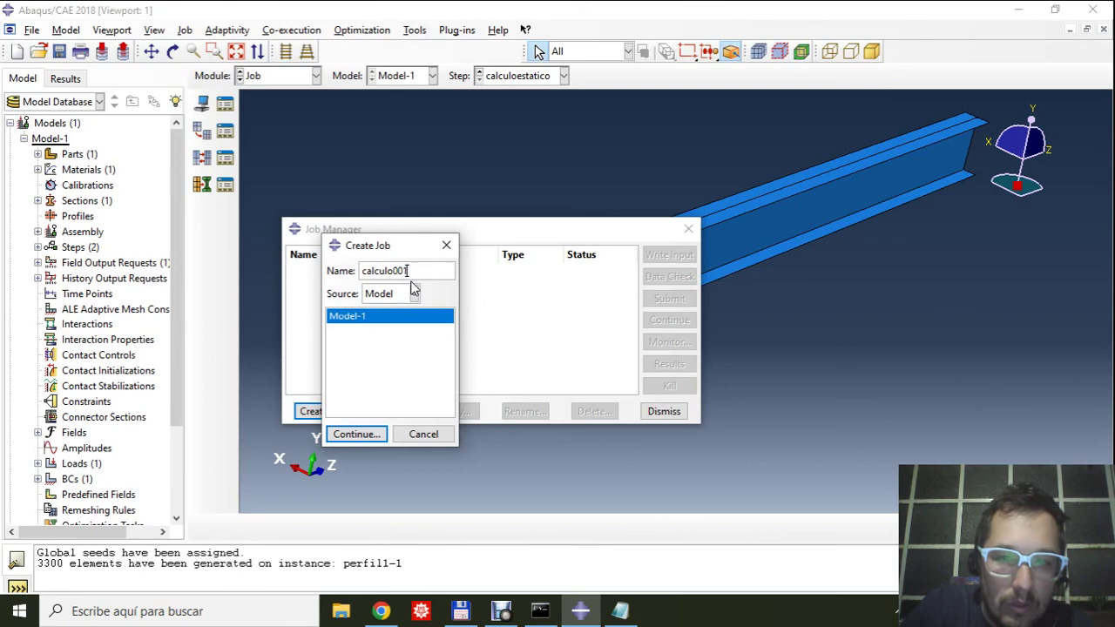
click(365, 431)
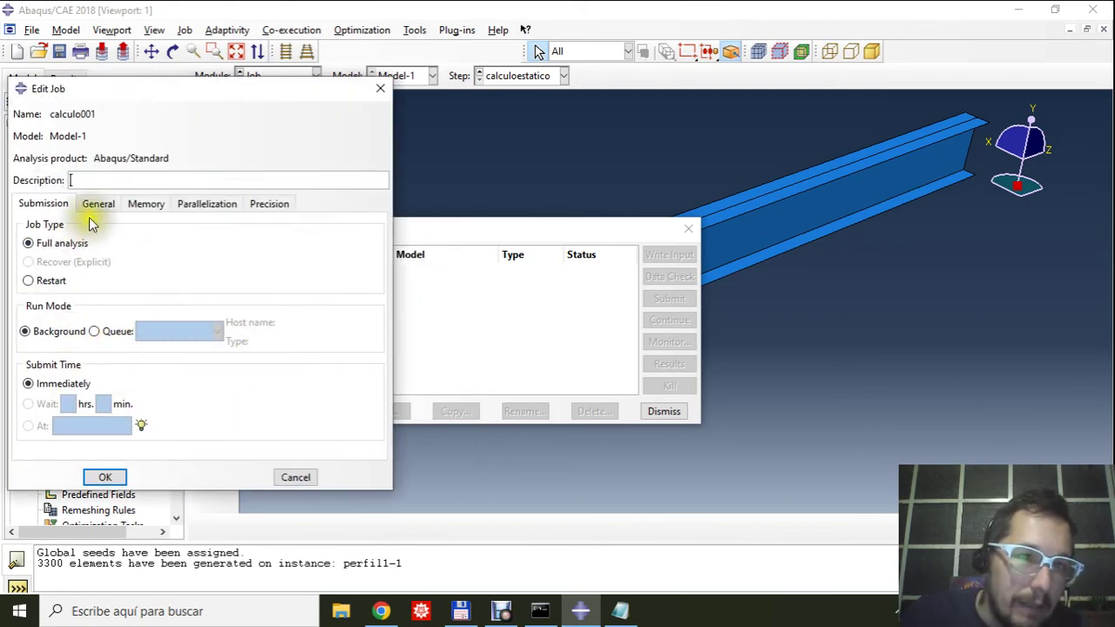
Review the general, memory and parallelization settings of calculo001 and accept the job as a full analysis with default options.
click(94, 206)
click(145, 205)
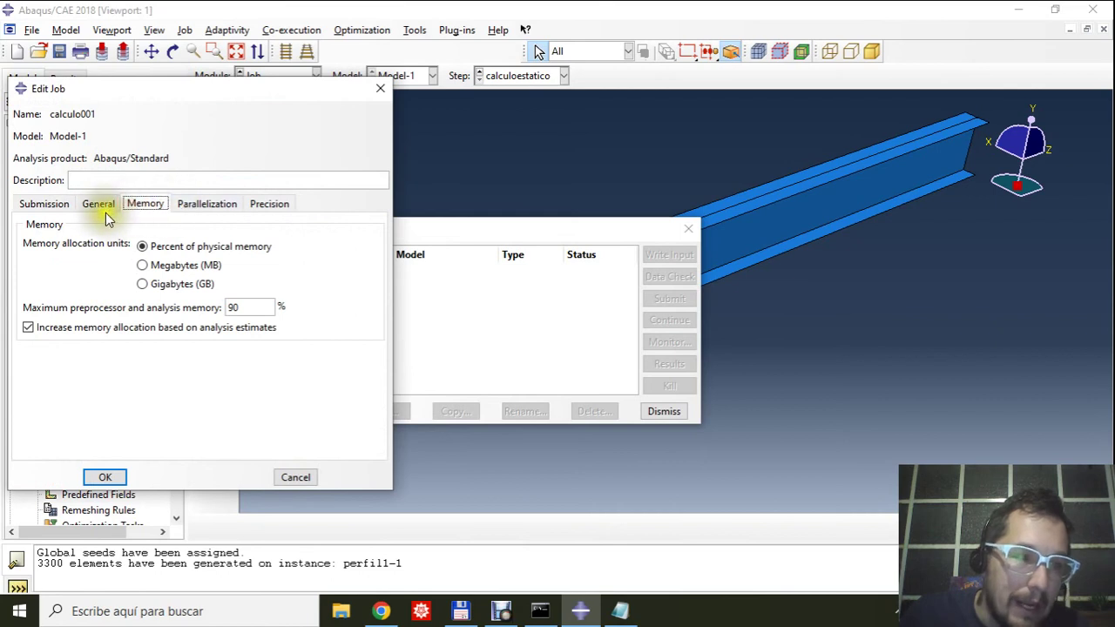
click(228, 206)
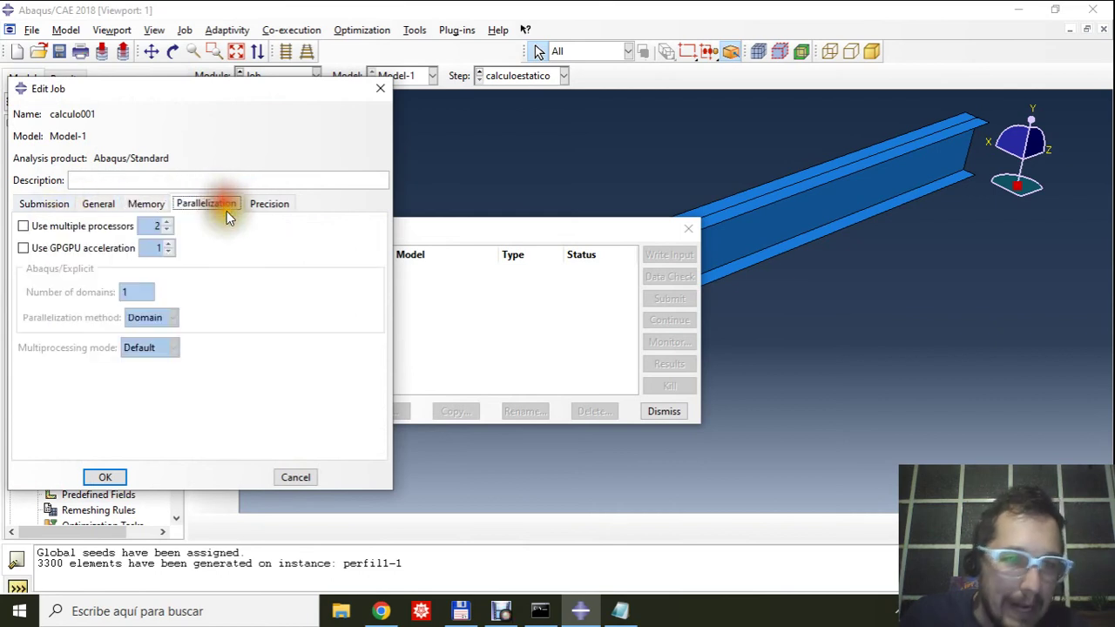
click(103, 203)
click(24, 204)
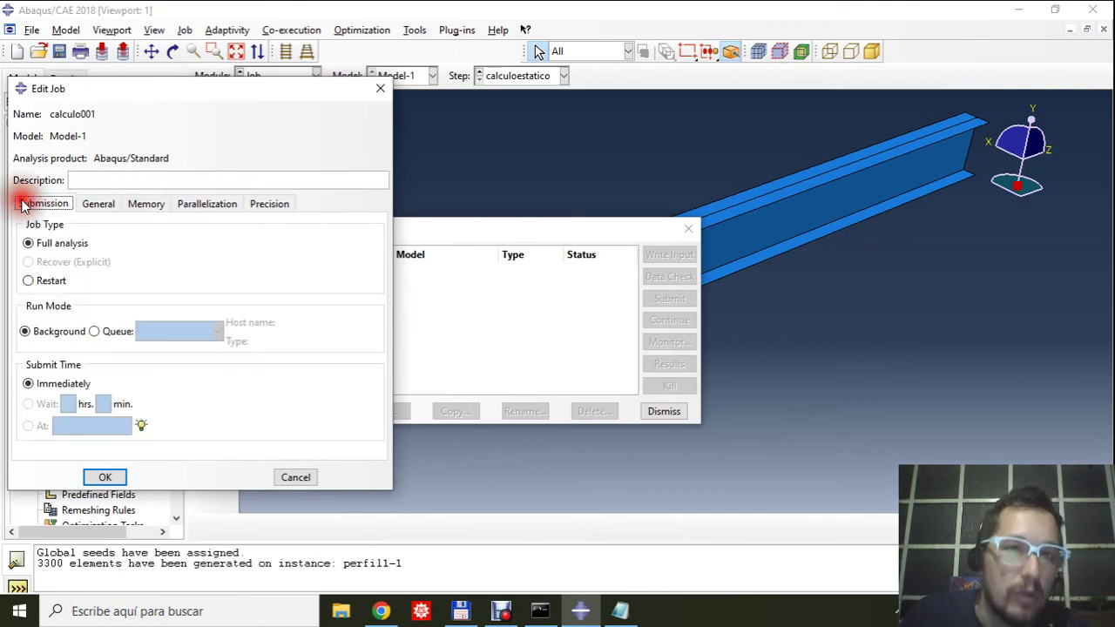
click(106, 478)
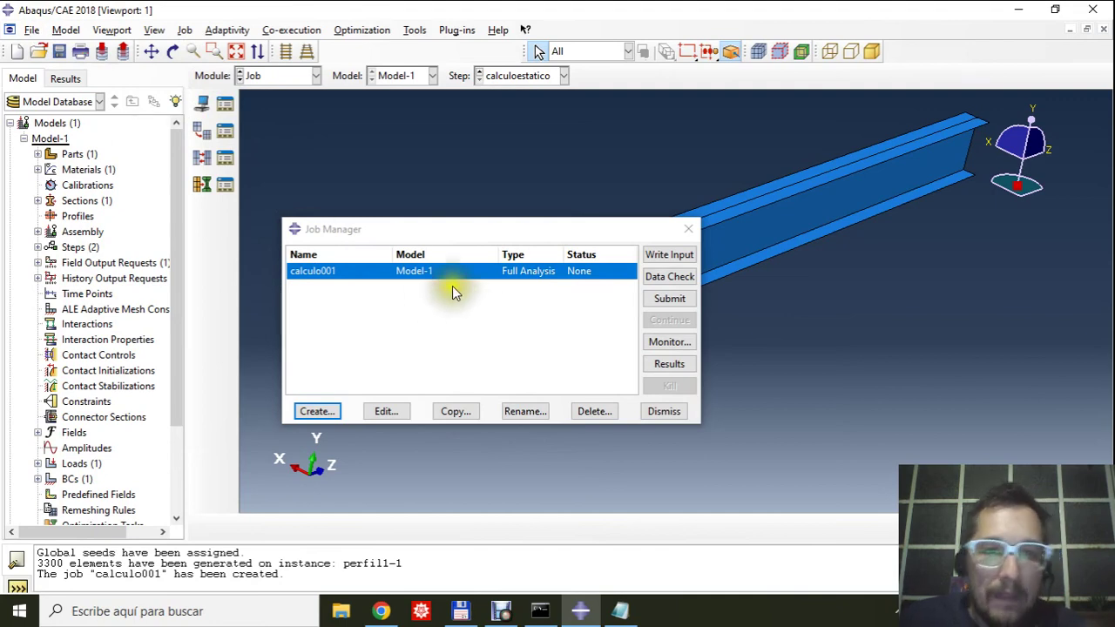
Start saving the model database as a new file, browse to C:\ and enter modelo001 as the file name.
click(33, 32)
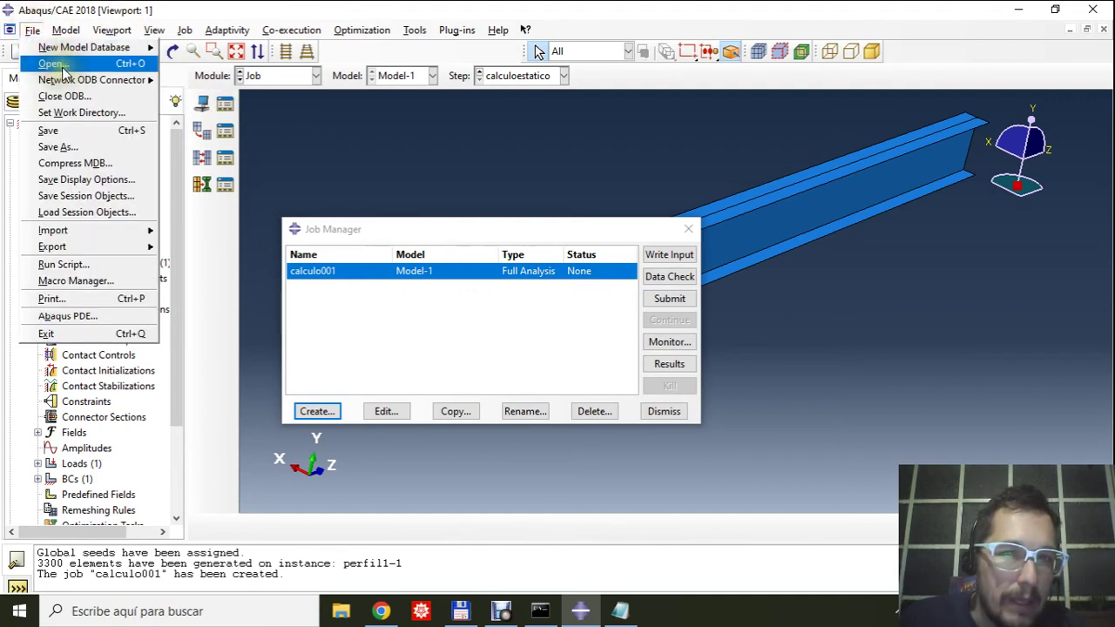
click(66, 147)
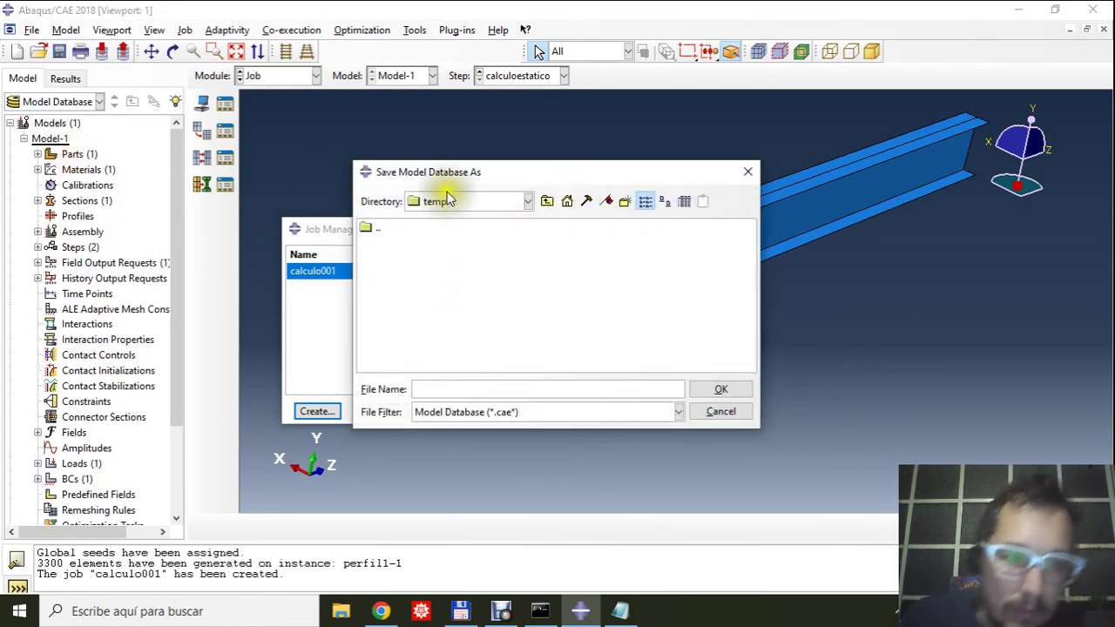
click(509, 290)
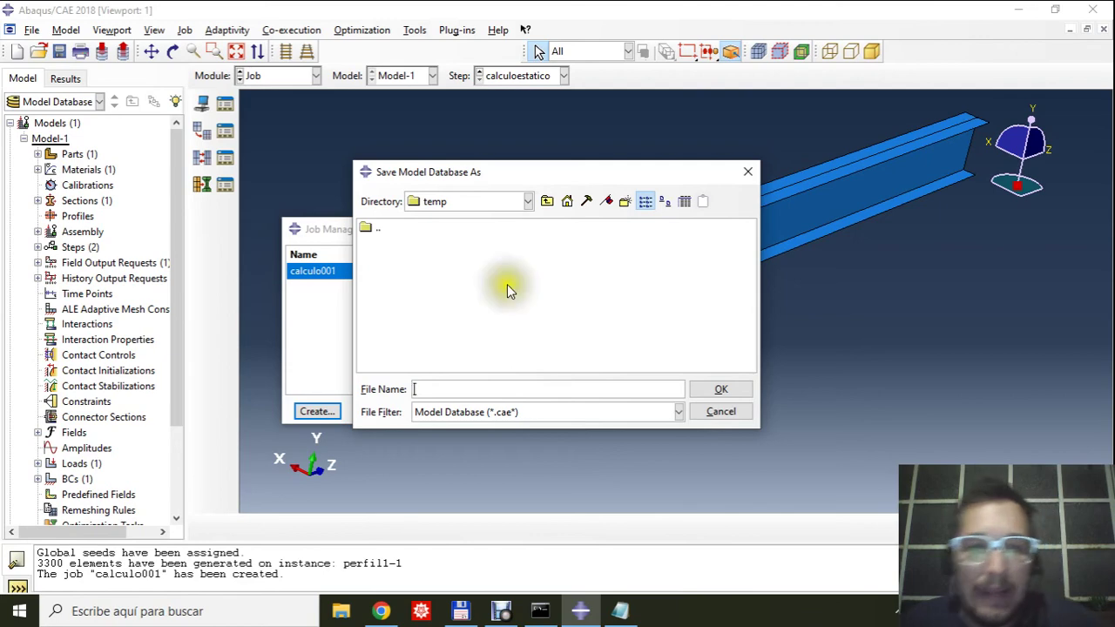
click(498, 204)
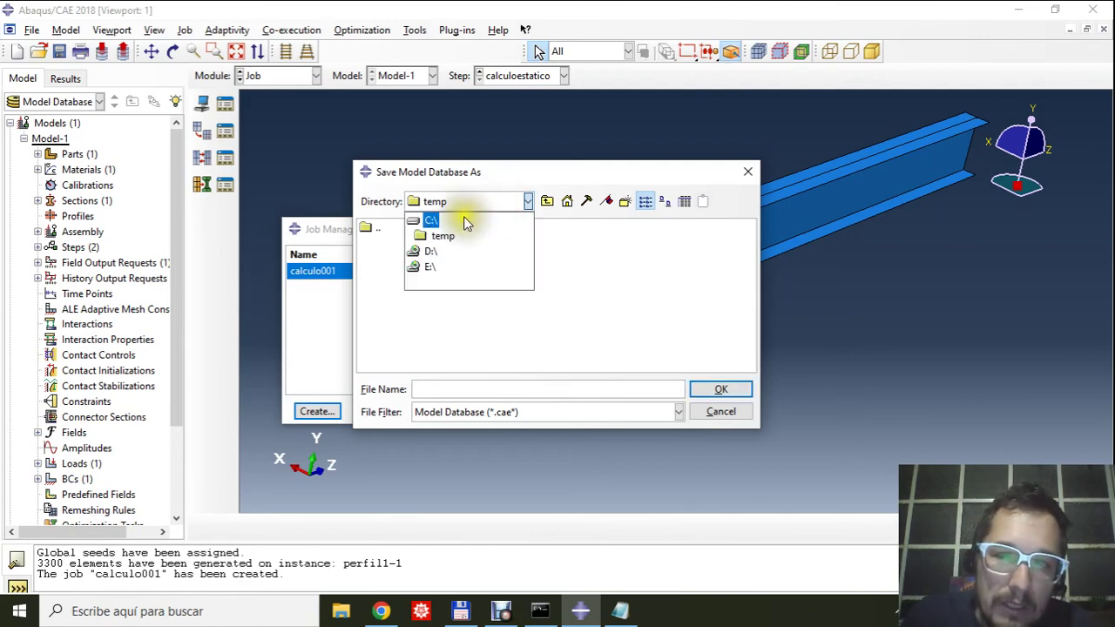
click(463, 222)
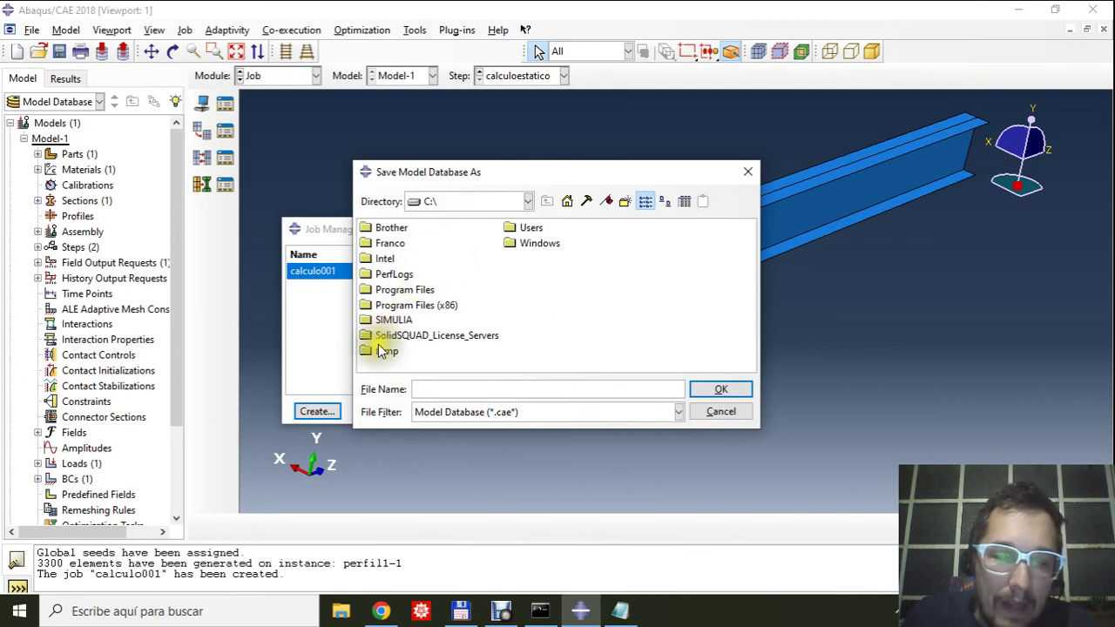
click(396, 246)
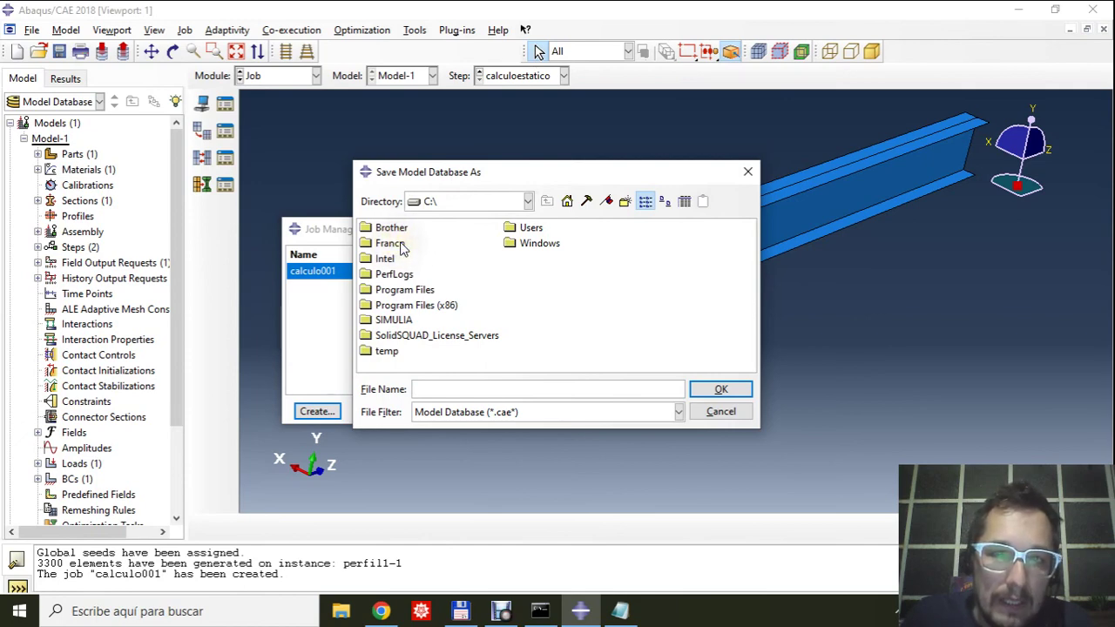
click(399, 246)
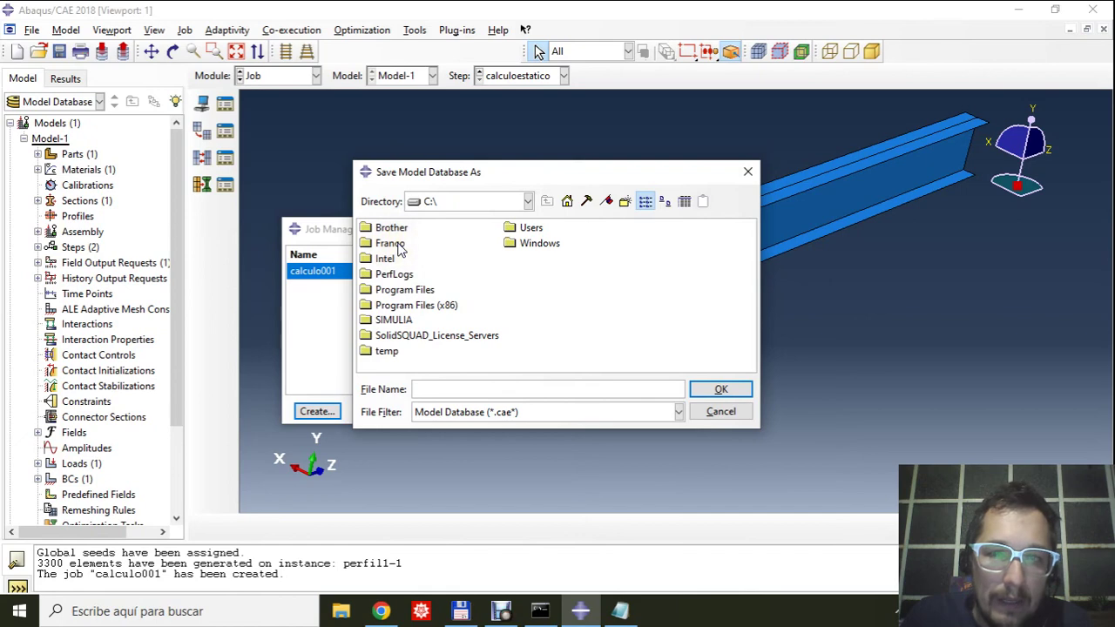
click(463, 389)
text(modelo001)
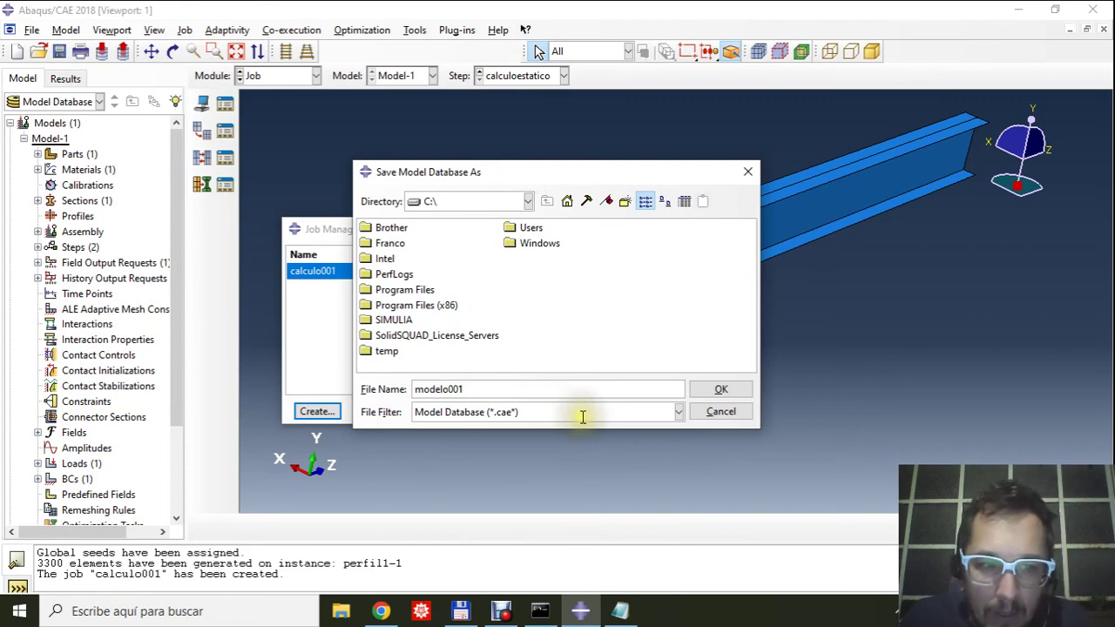
Create a new directory named modelo001 in C:\ and save the model database modelo001 inside it.
drag(610, 392, 405, 385)
key(ctrl+c)
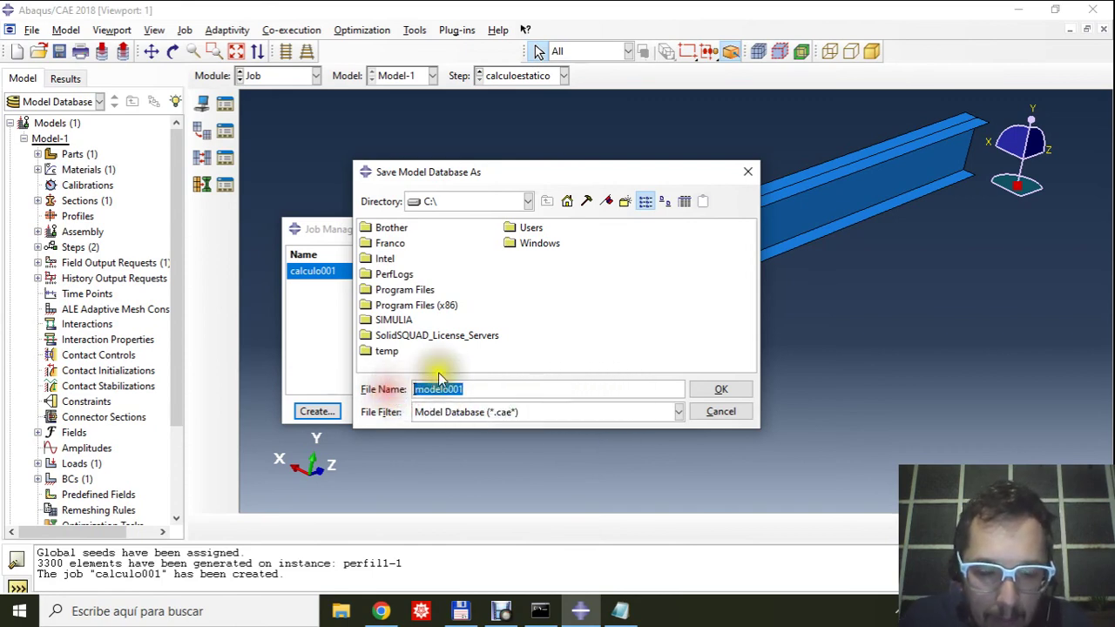
click(623, 202)
key(ctrl+v)
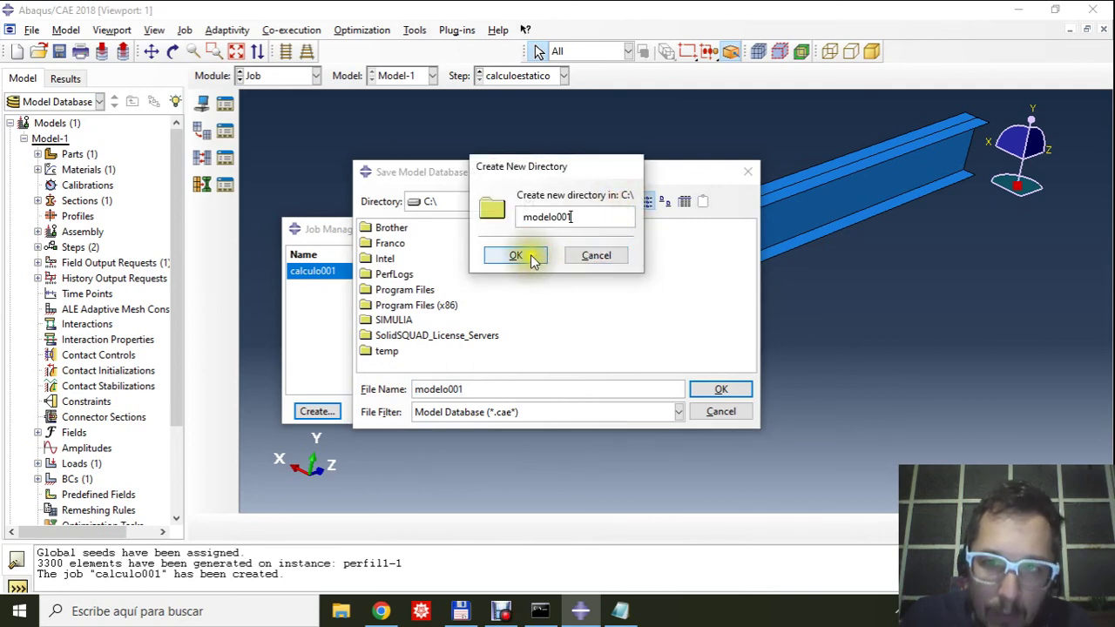
click(519, 254)
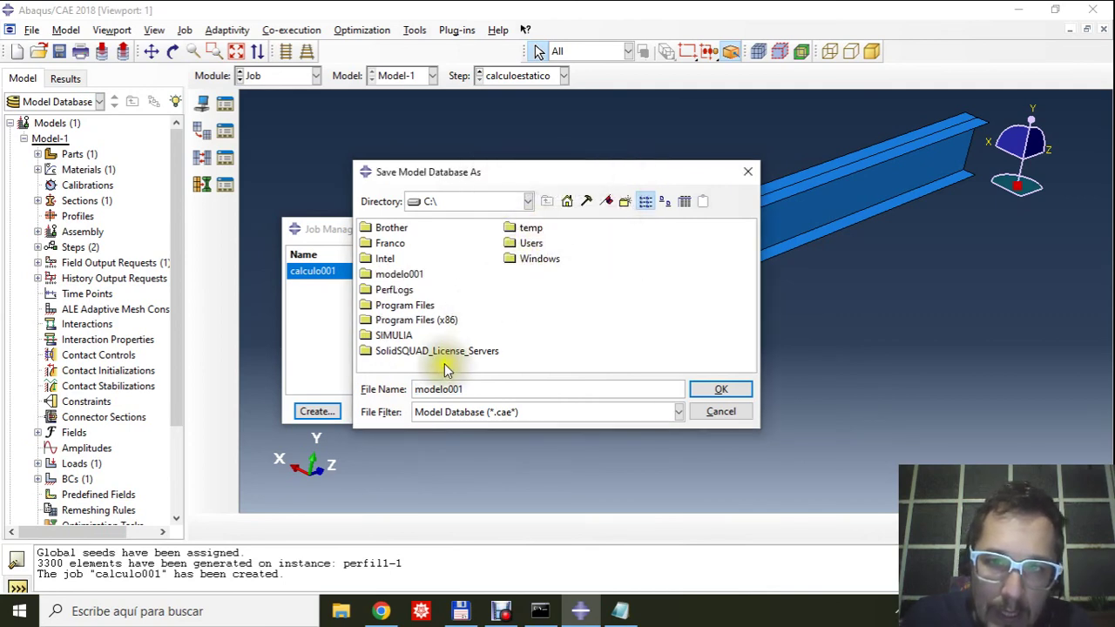
double_click(400, 277)
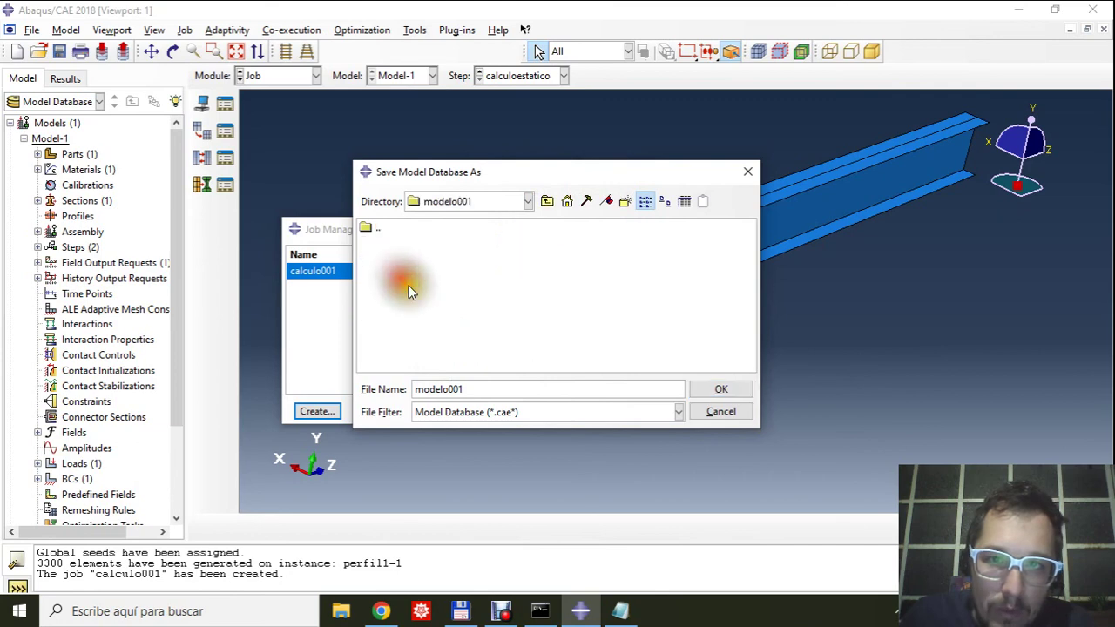
click(719, 389)
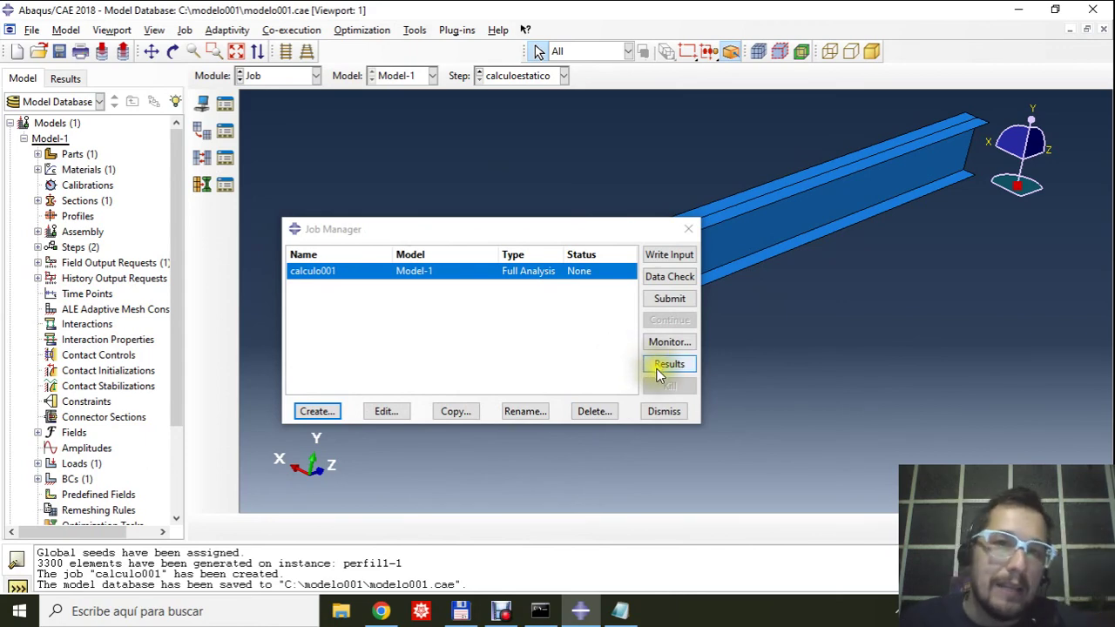
Close Abaqus/CAE and the material notes, and open the folder C:\modelo001 in File Explorer.
click(1099, 12)
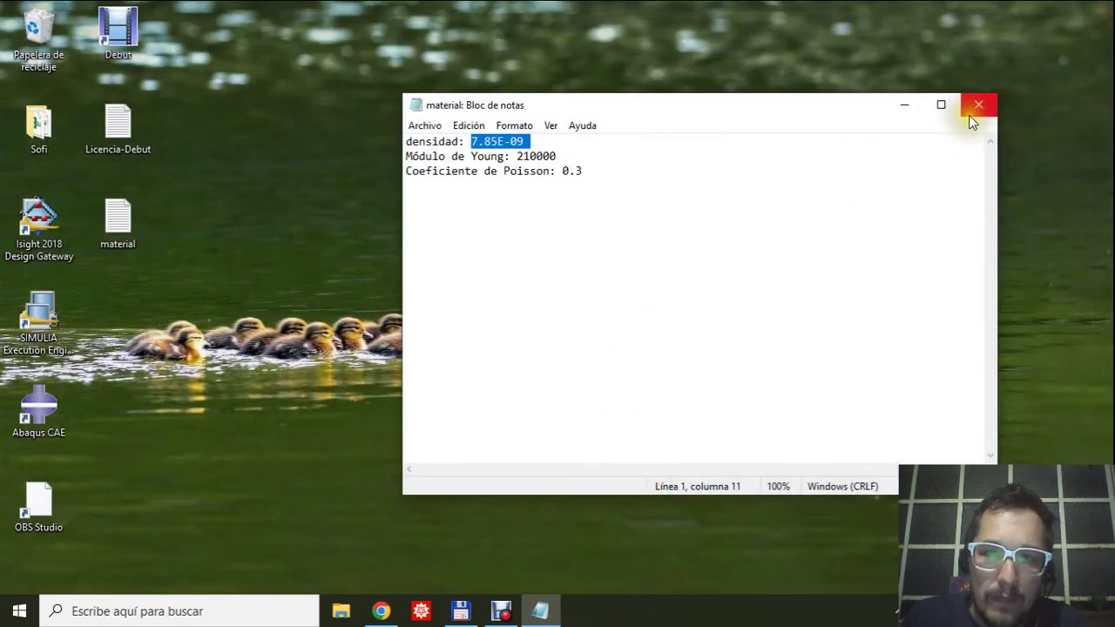
click(973, 106)
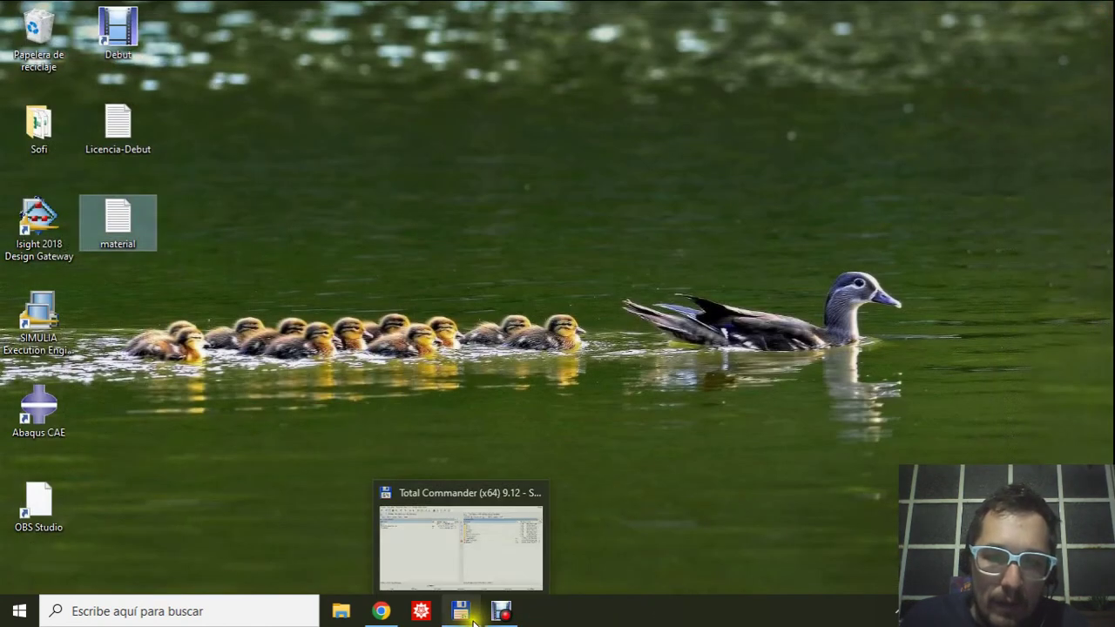
click(341, 615)
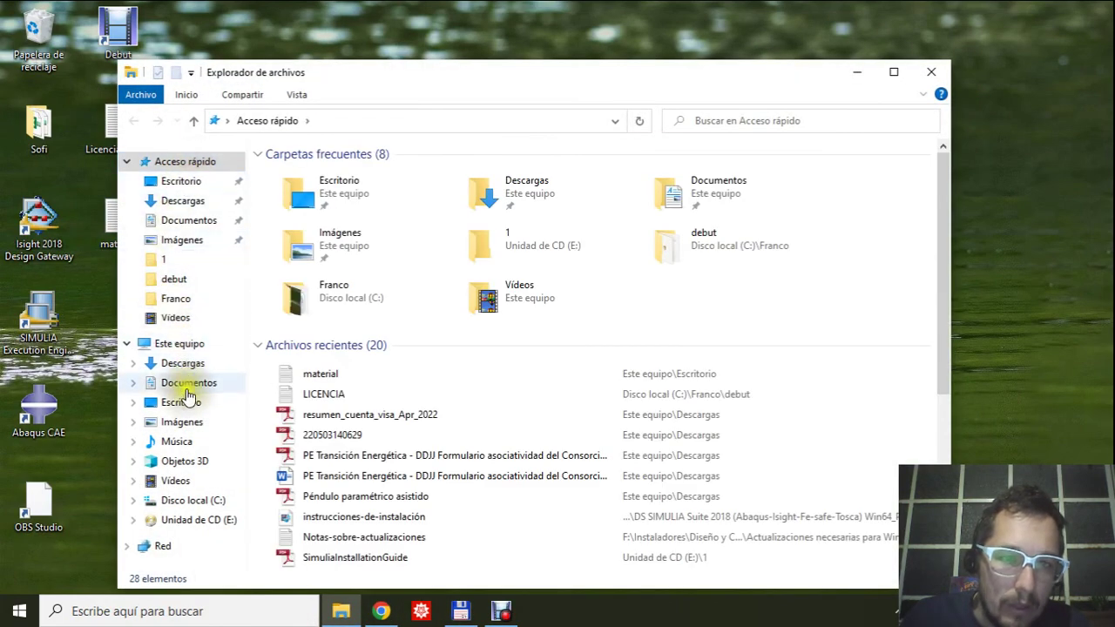
click(187, 503)
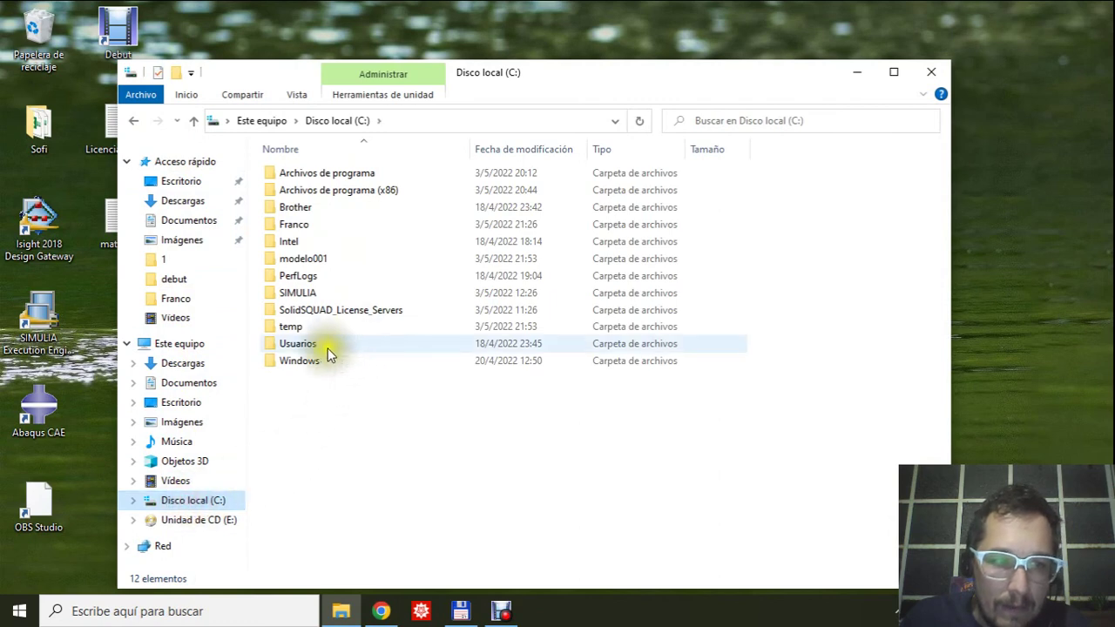
double_click(296, 258)
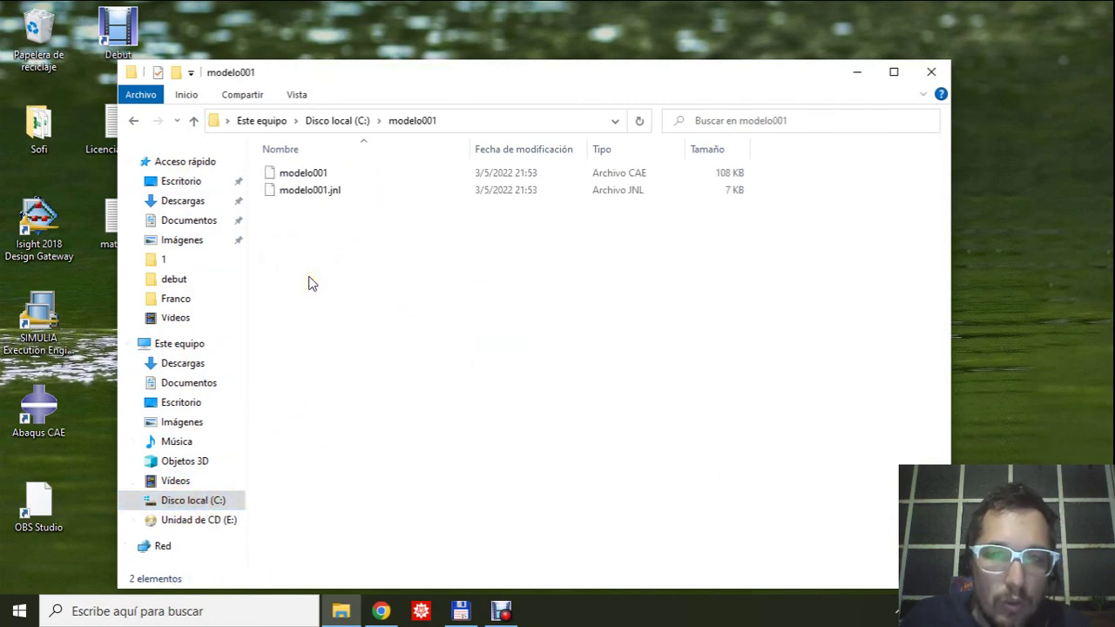
Reopen the saved CAE file modelo001 in Abaqus/CAE and switch to the Job module.
click(317, 181)
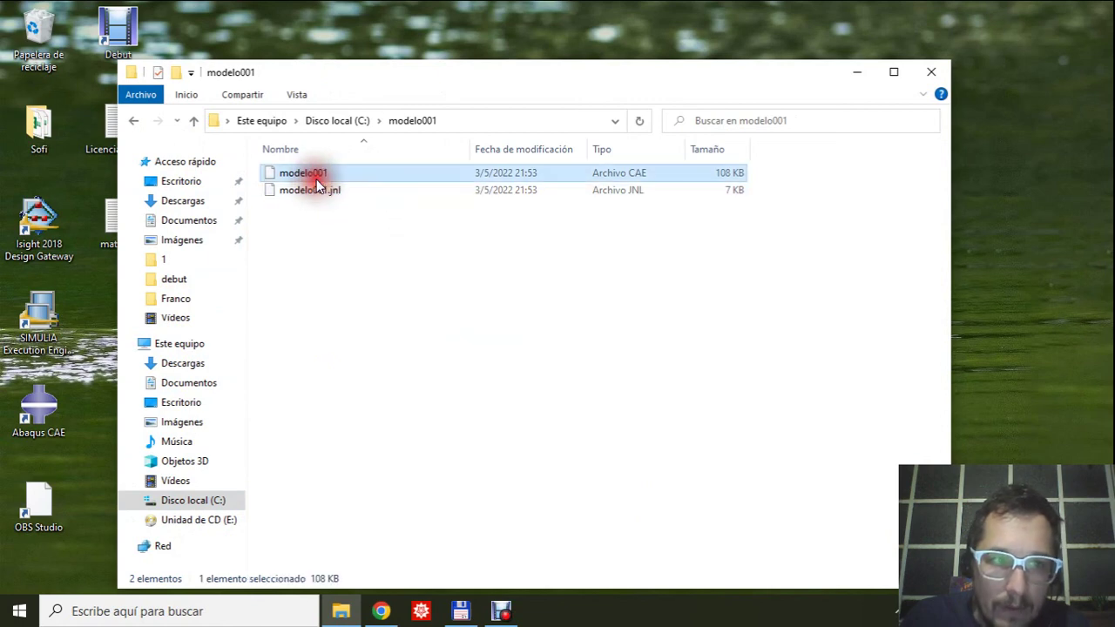
double_click(317, 183)
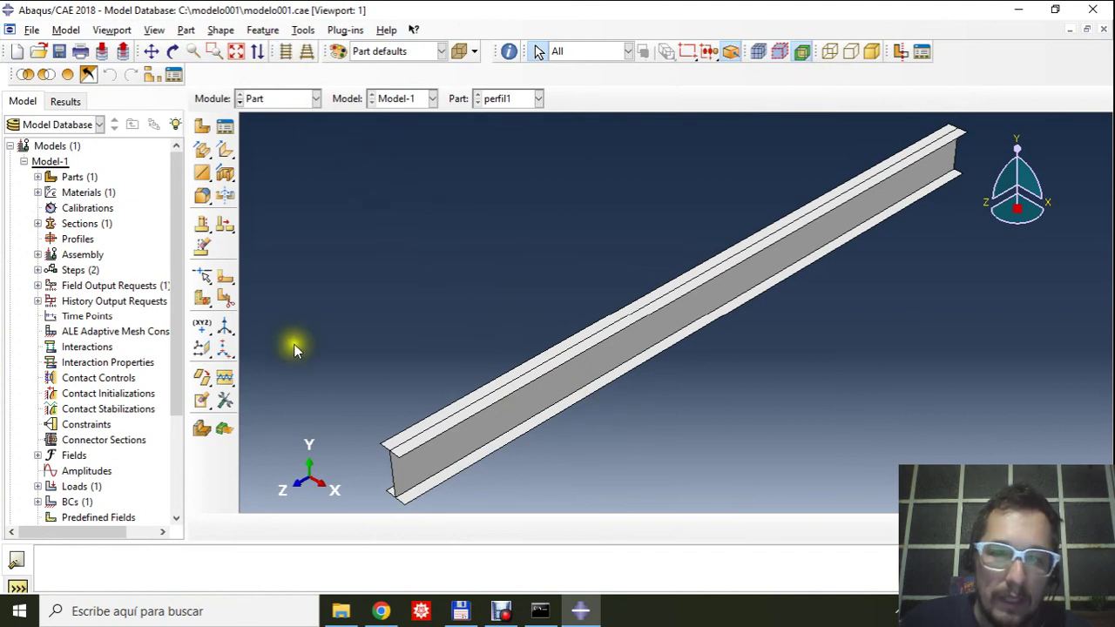
click(313, 100)
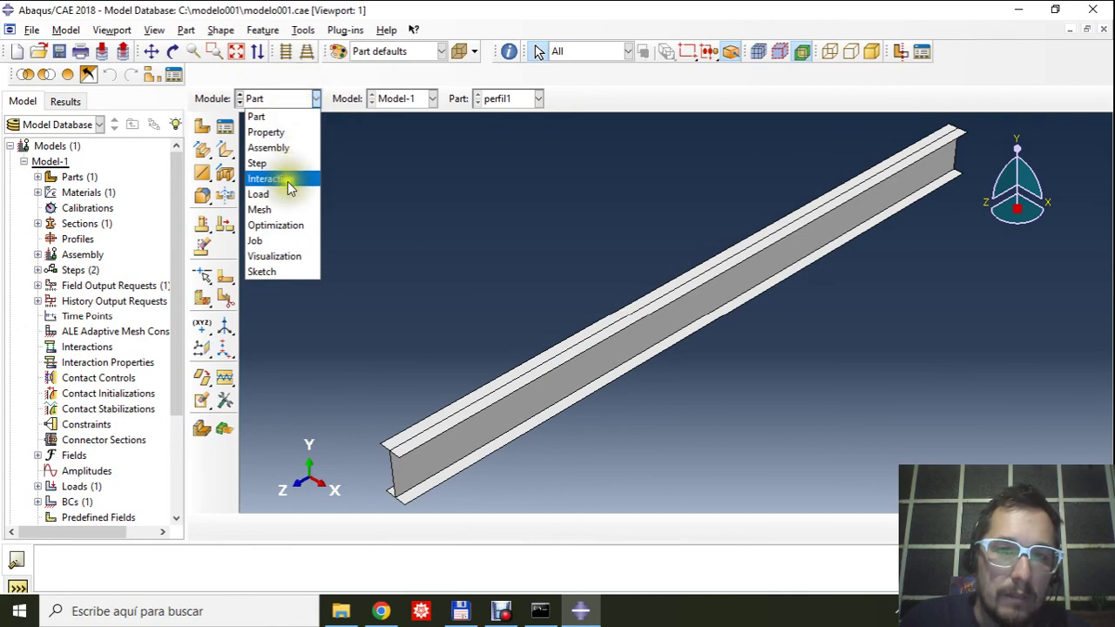
click(287, 244)
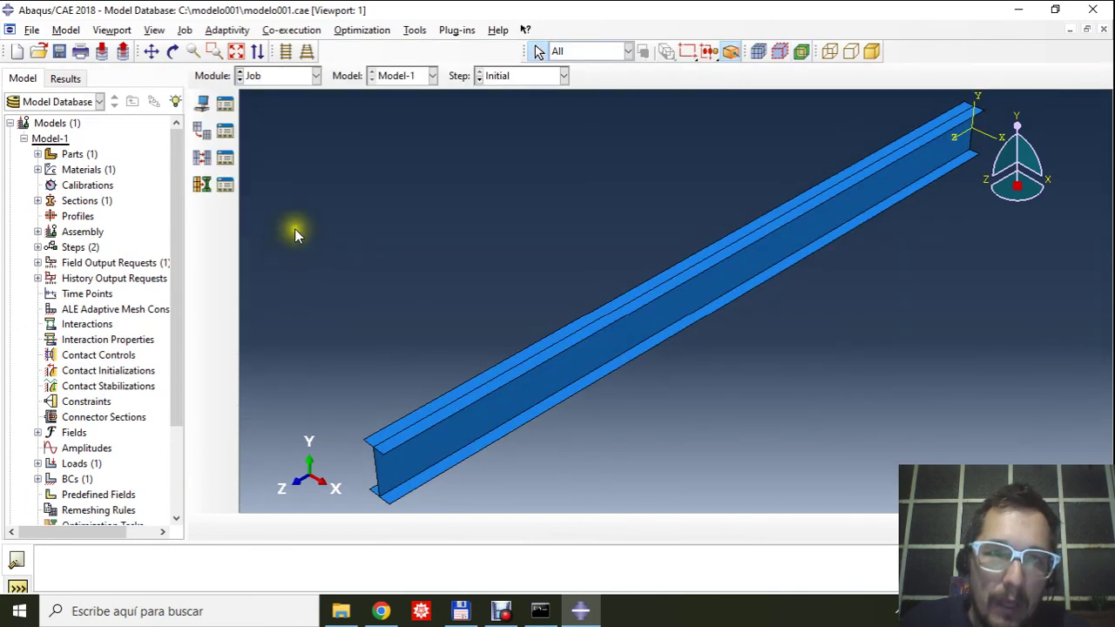
Submit job calculo001 for full analysis and monitor its progress until the run ends, closing the monitor.
click(223, 104)
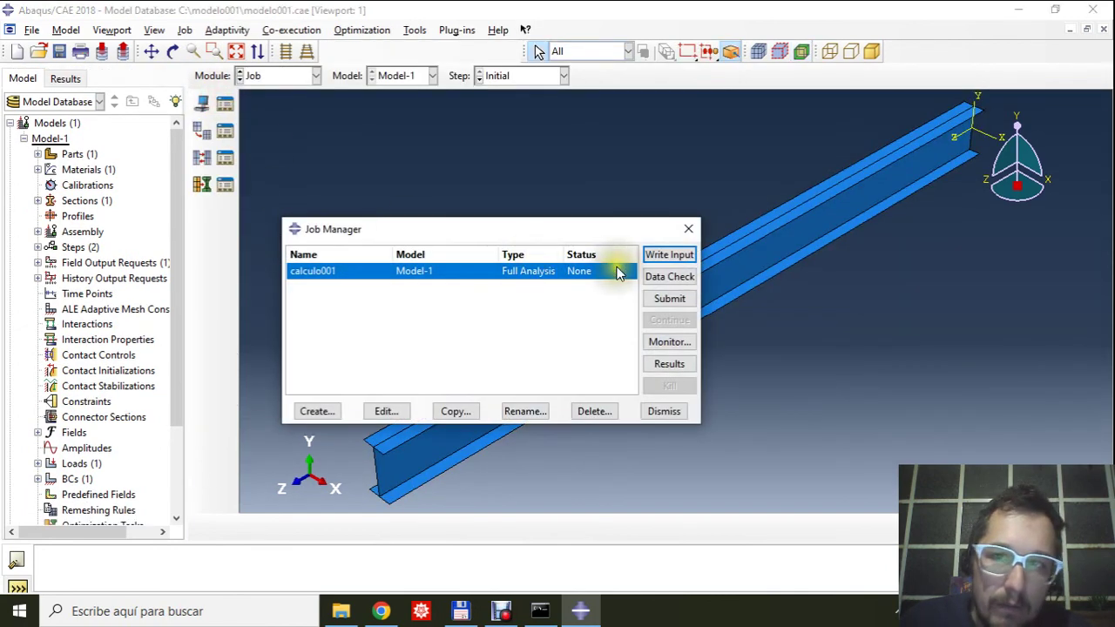
click(663, 304)
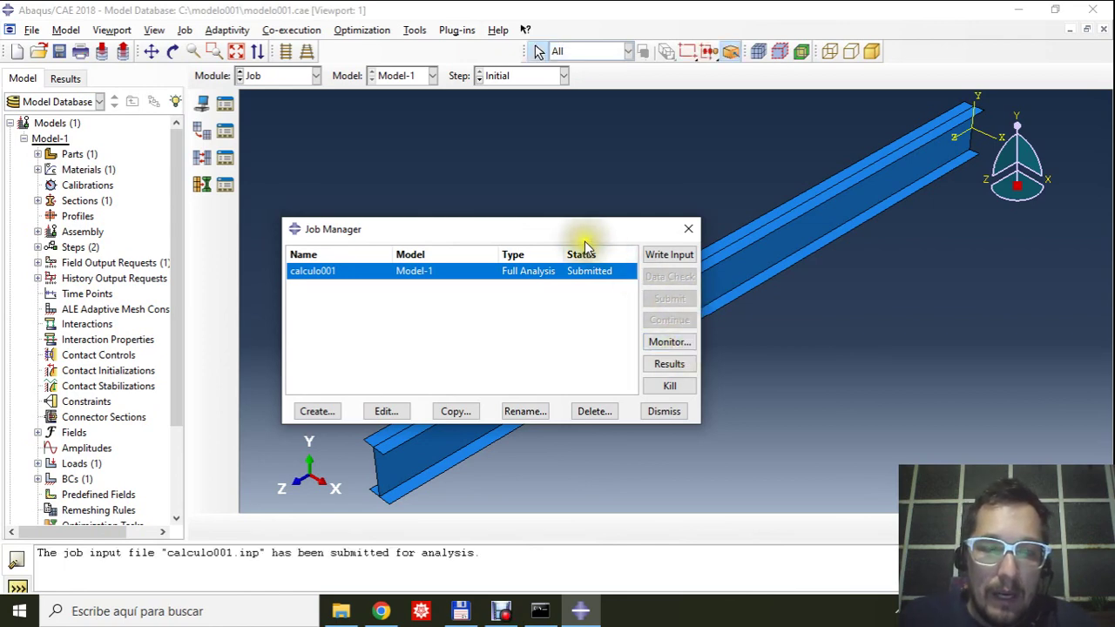
click(672, 345)
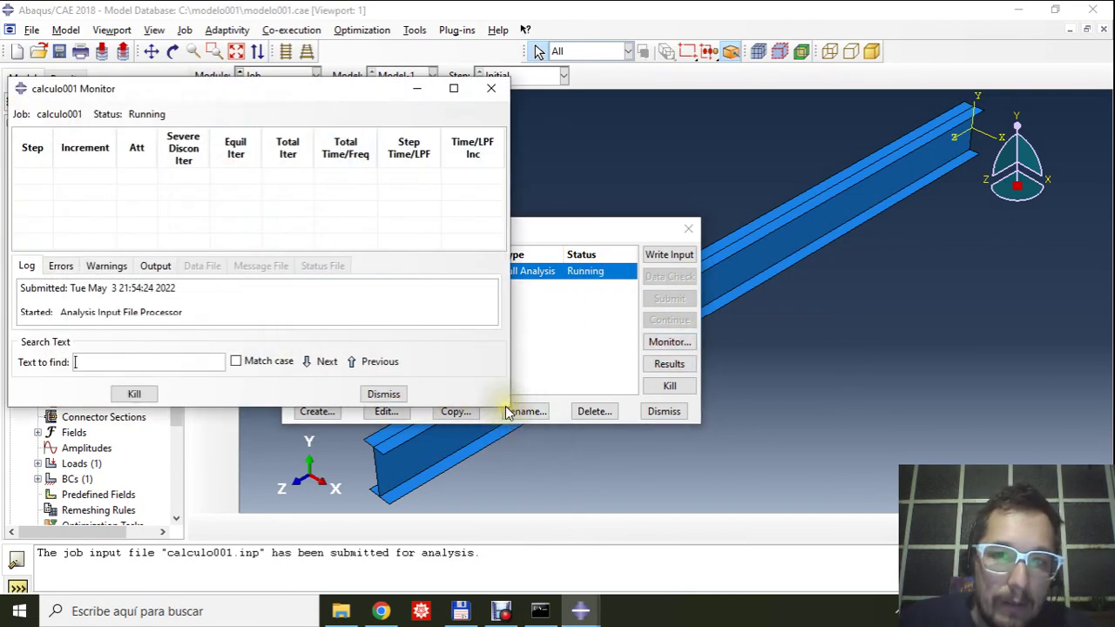
drag(512, 410, 491, 514)
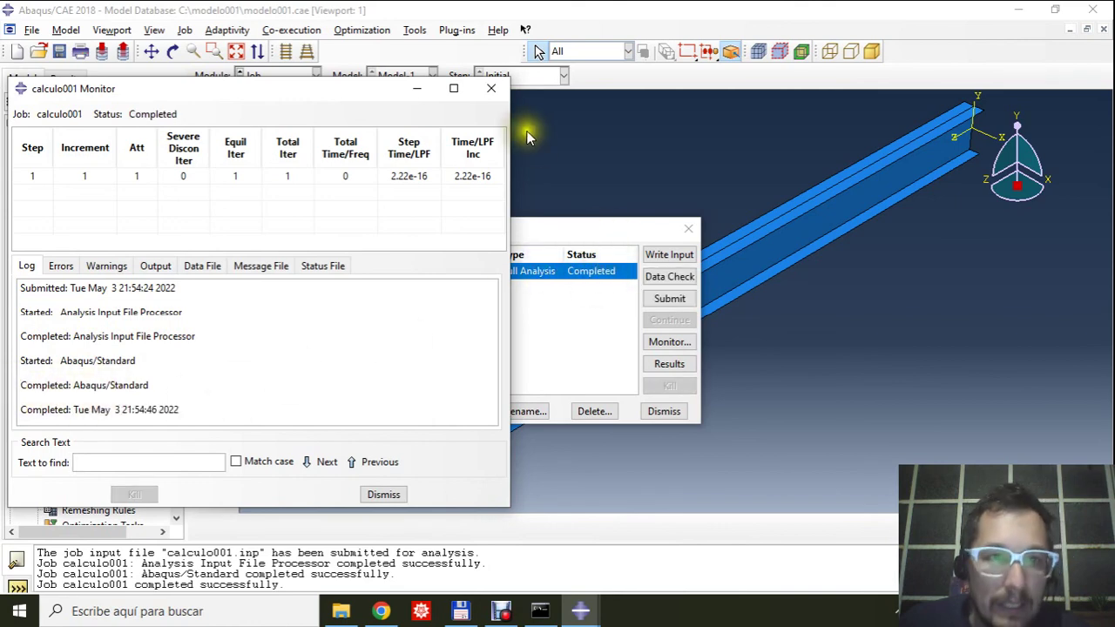
click(491, 88)
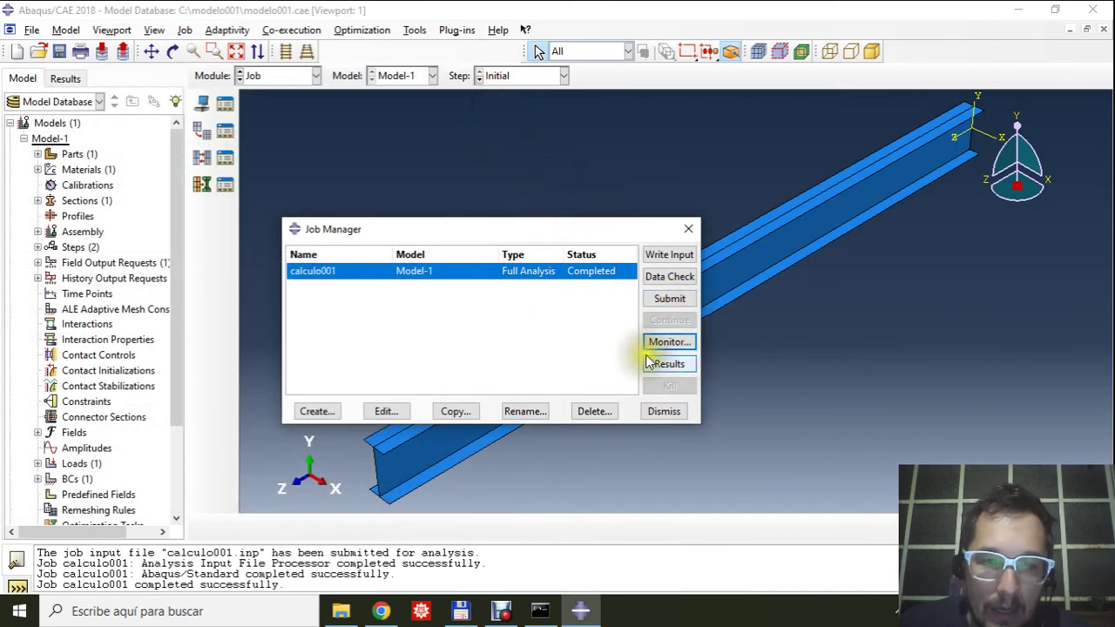
Open the results of job calculo001 and plot the von Mises stress contours on the deformed beam, inspecting both ends.
click(667, 365)
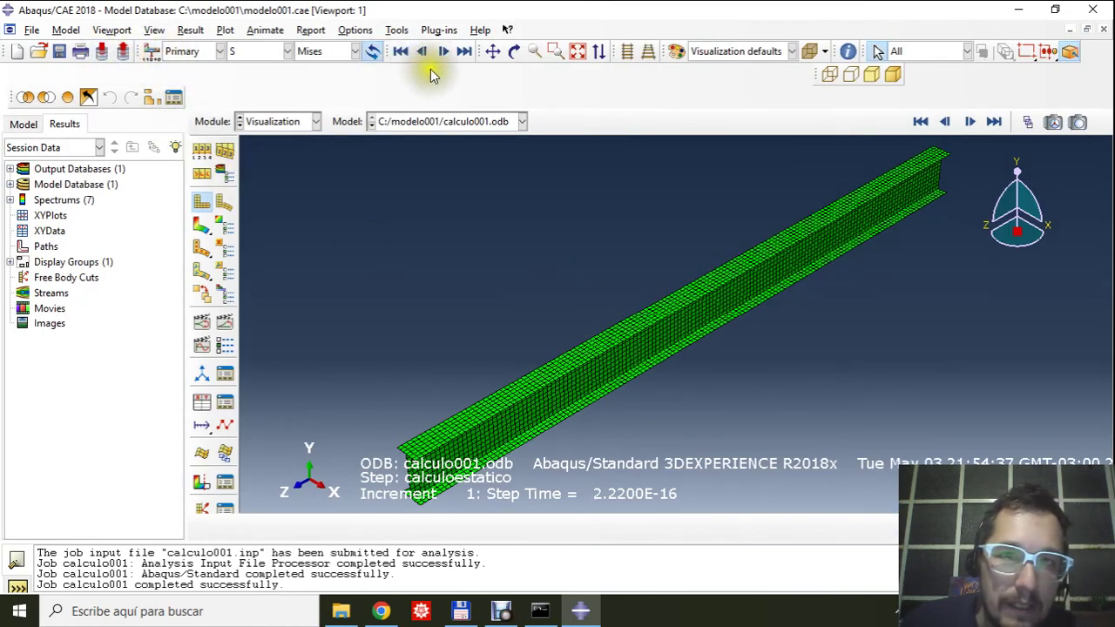
click(513, 51)
drag(592, 355, 603, 320)
key(Escape)
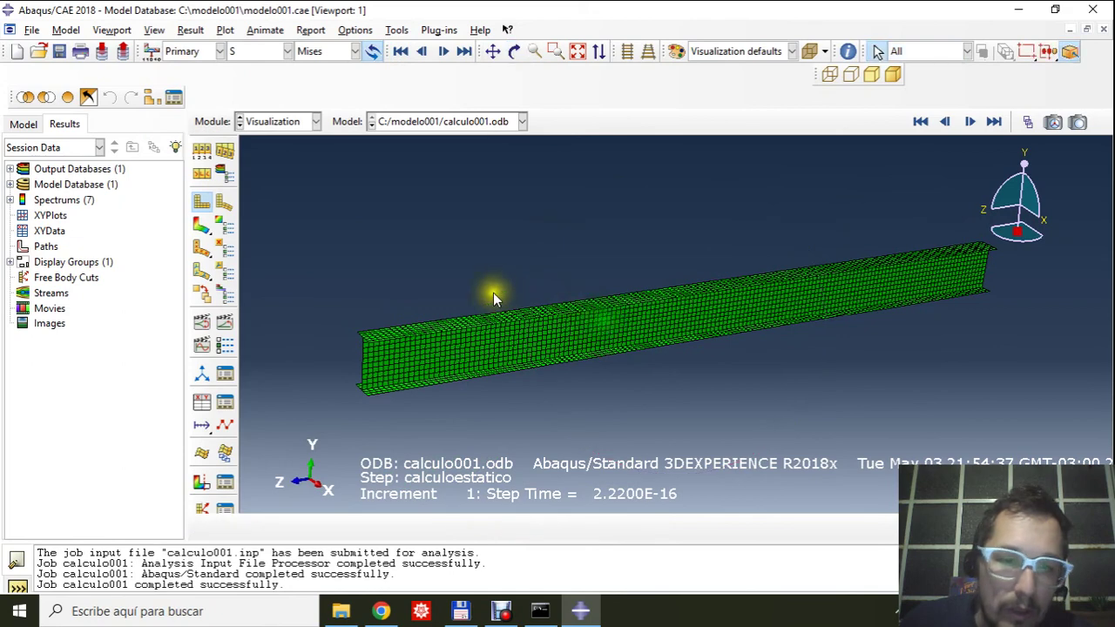
click(201, 228)
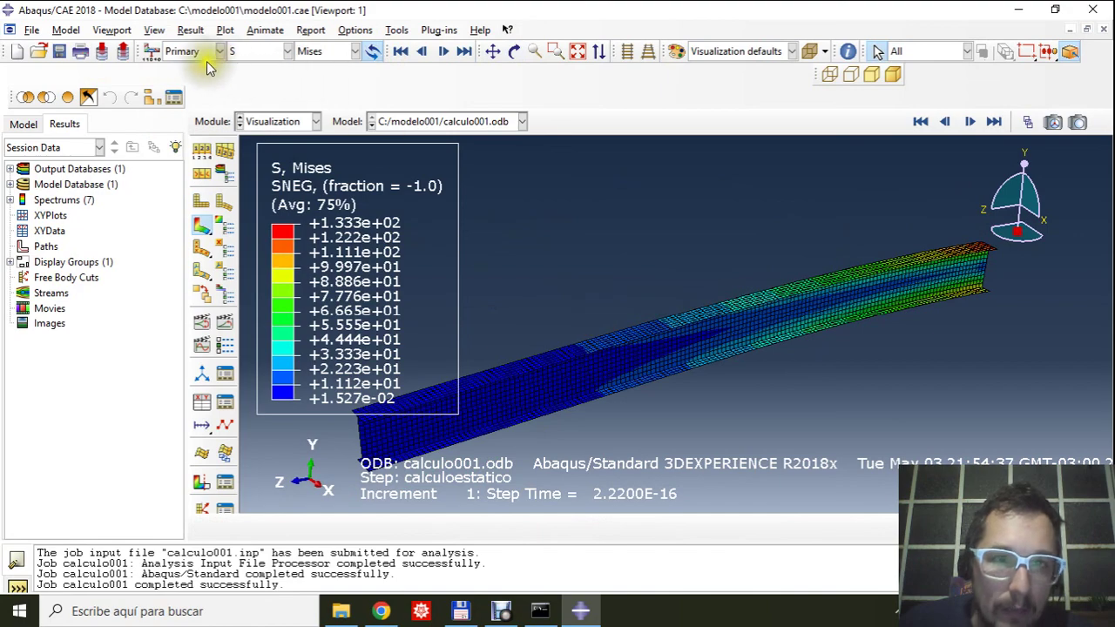
click(514, 51)
drag(724, 411, 690, 320)
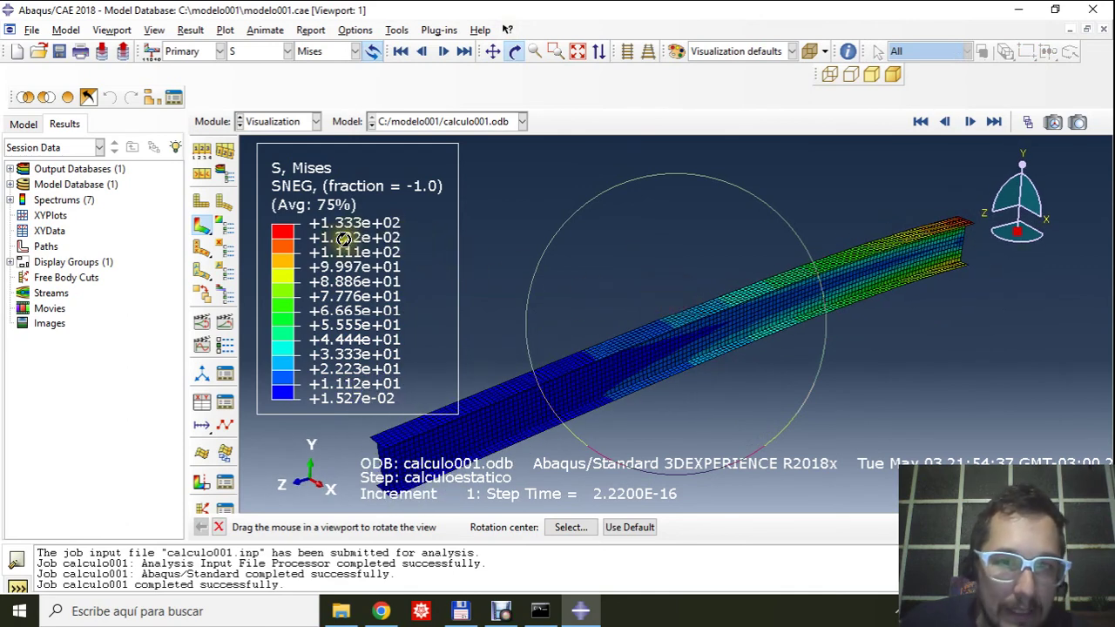
drag(705, 368, 654, 329)
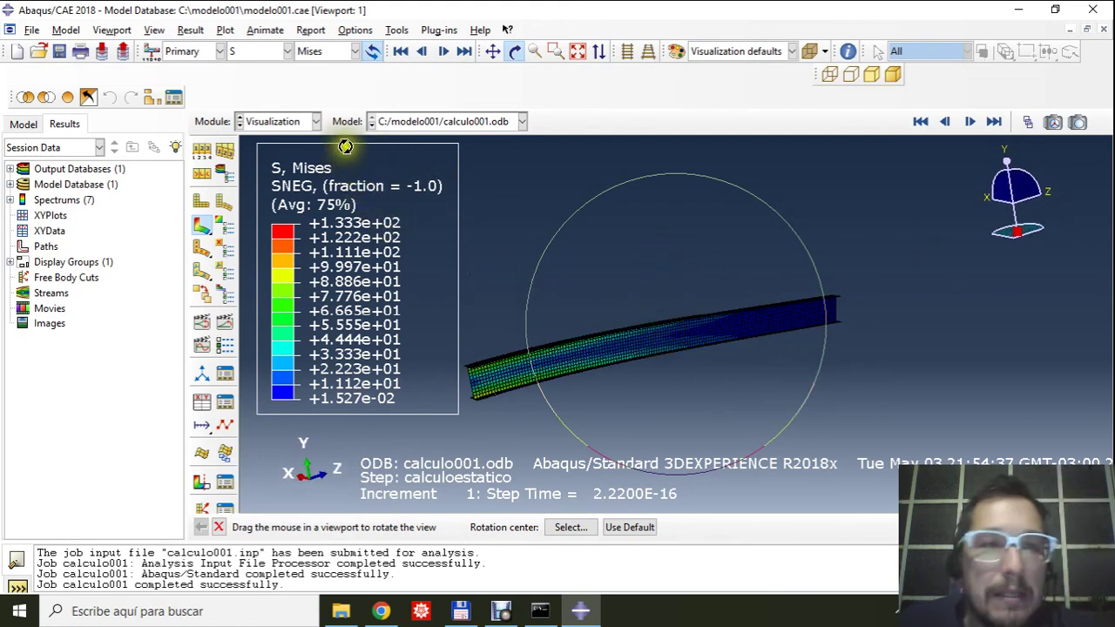
Switch the contour plot to displacement U, keep the Magnitude component, and examine the deflected beam from several angles.
click(288, 51)
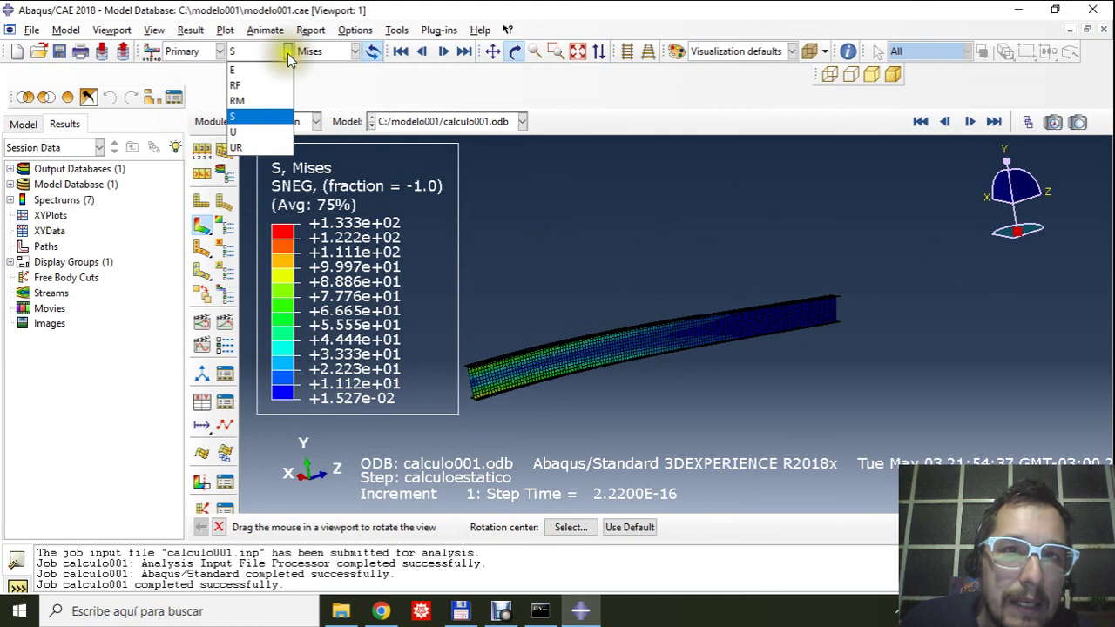
click(275, 138)
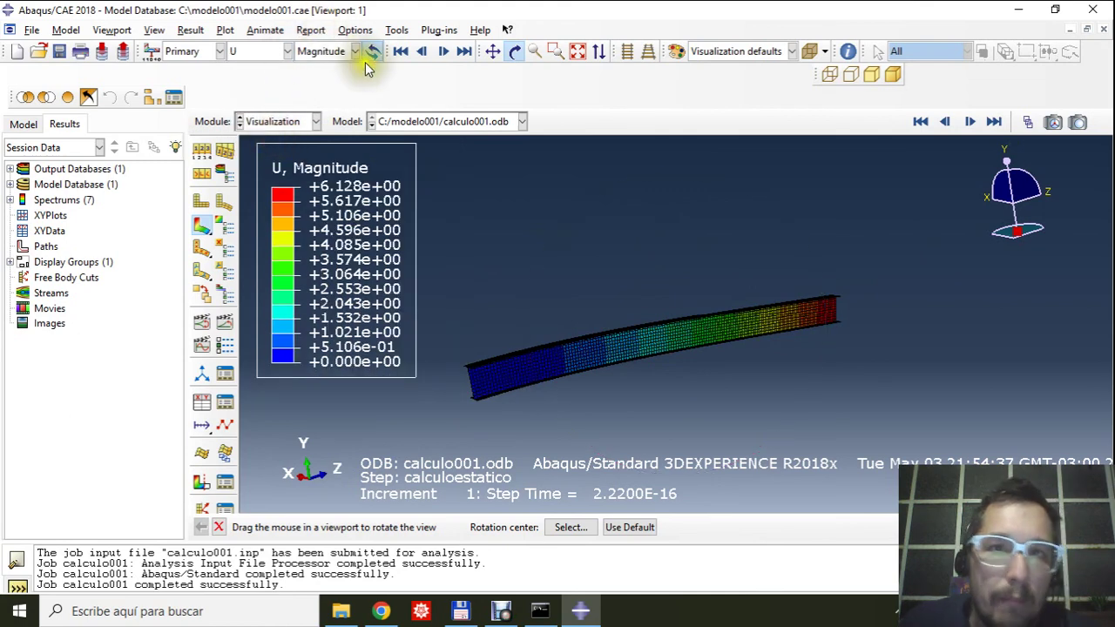
drag(712, 290, 716, 367)
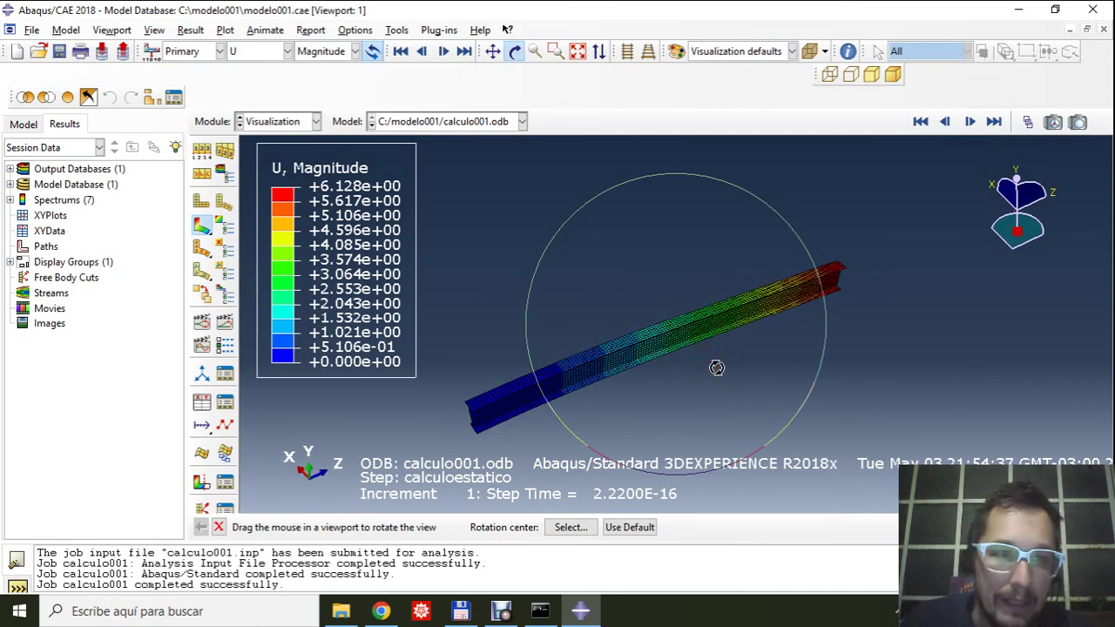
click(329, 52)
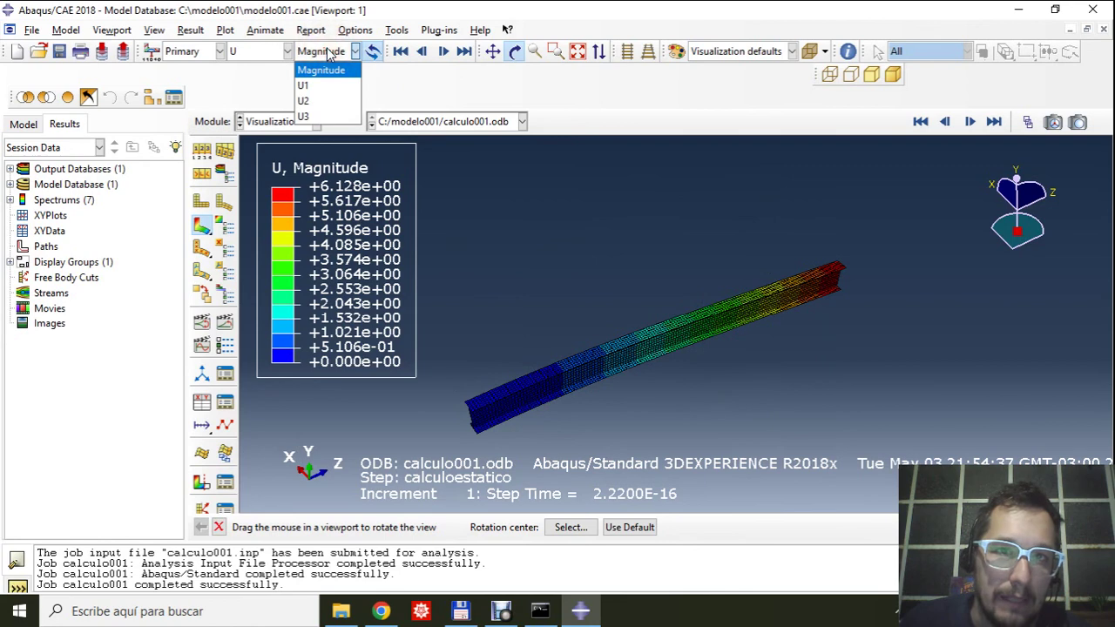
click(329, 53)
drag(675, 346, 608, 329)
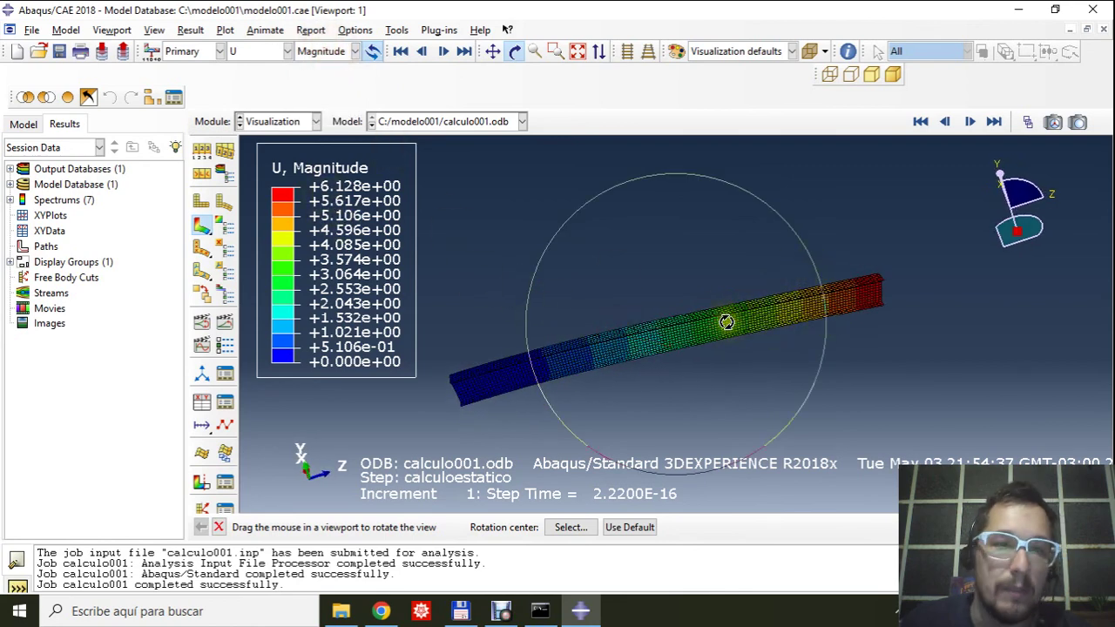
key(Escape)
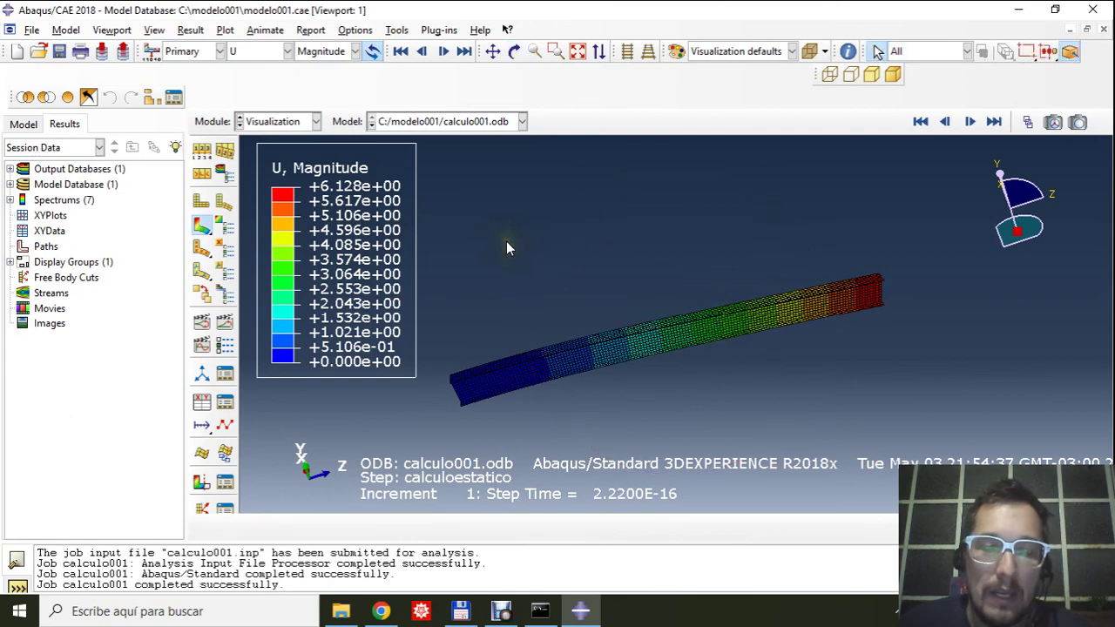